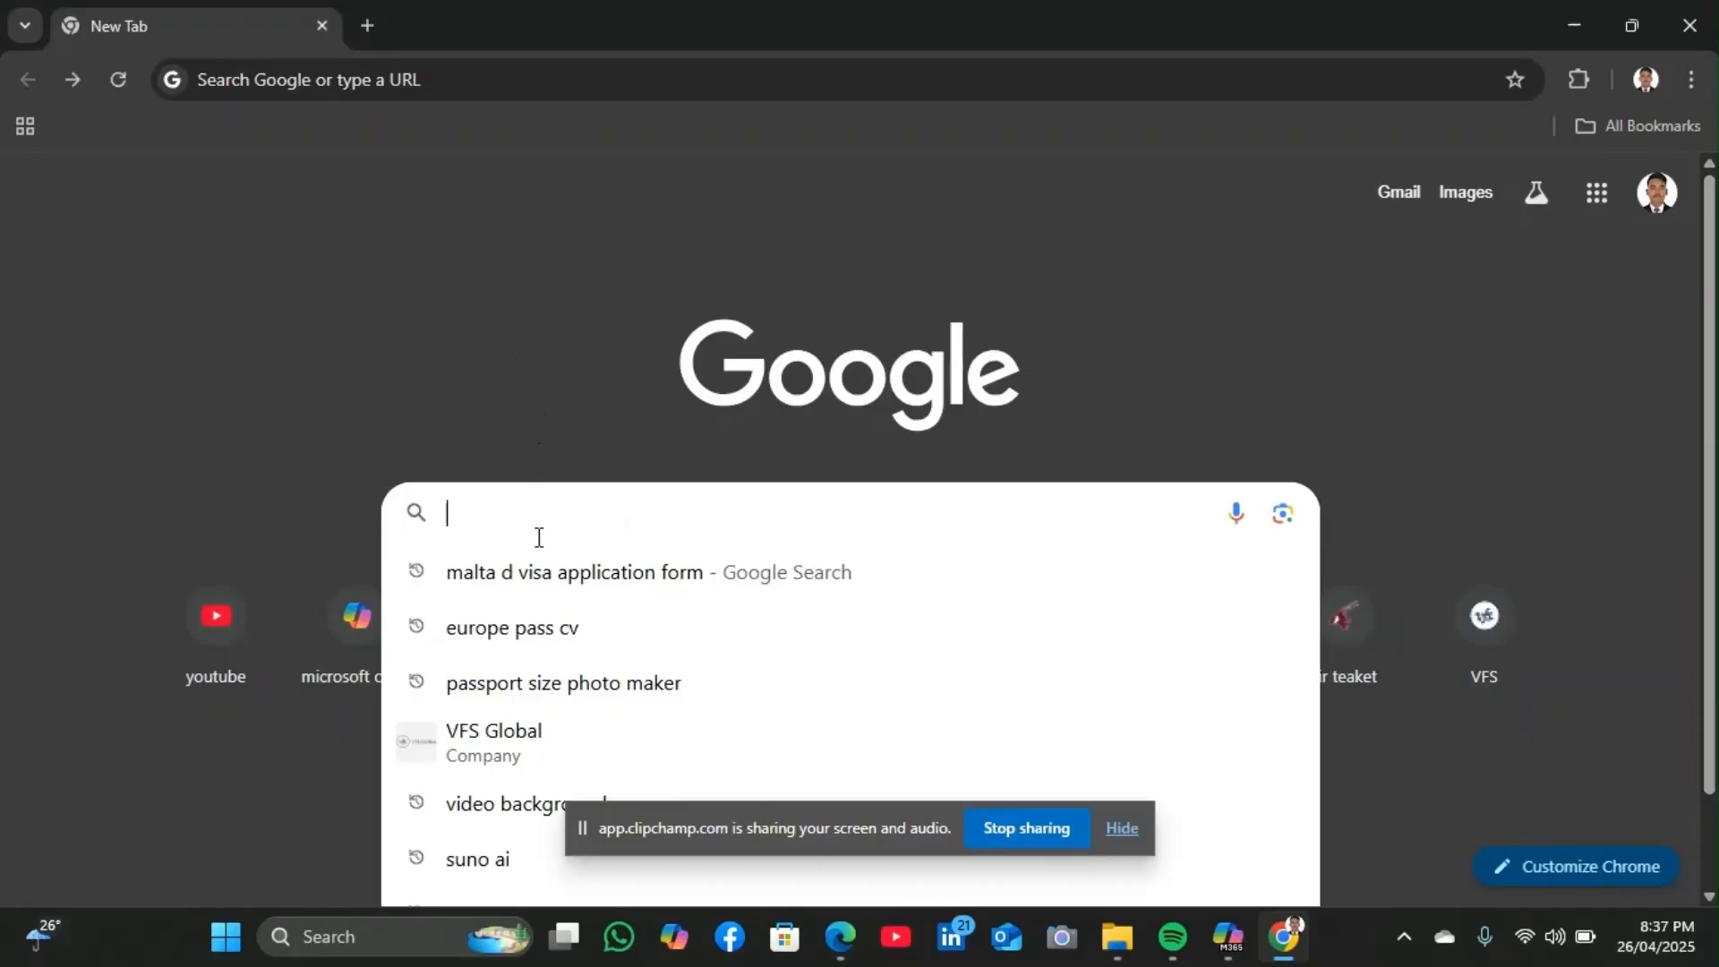
Search Google for 'malta d visa application form' and look over the results
text(MALTA d visa application form)
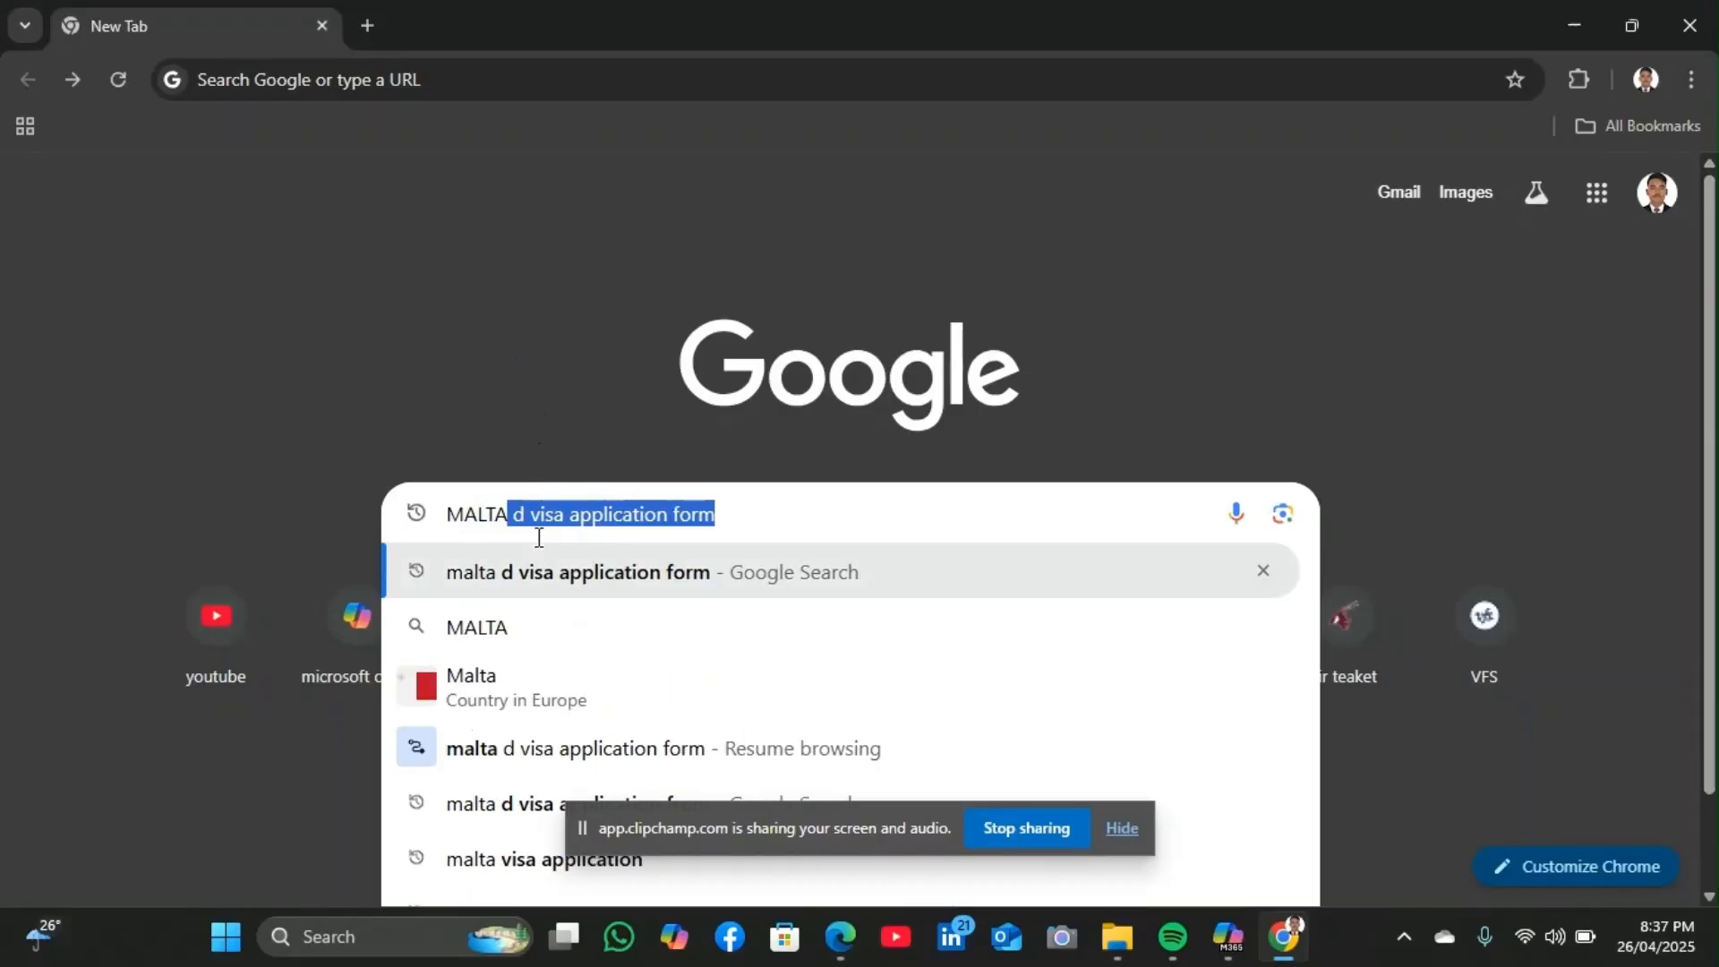
click(567, 578)
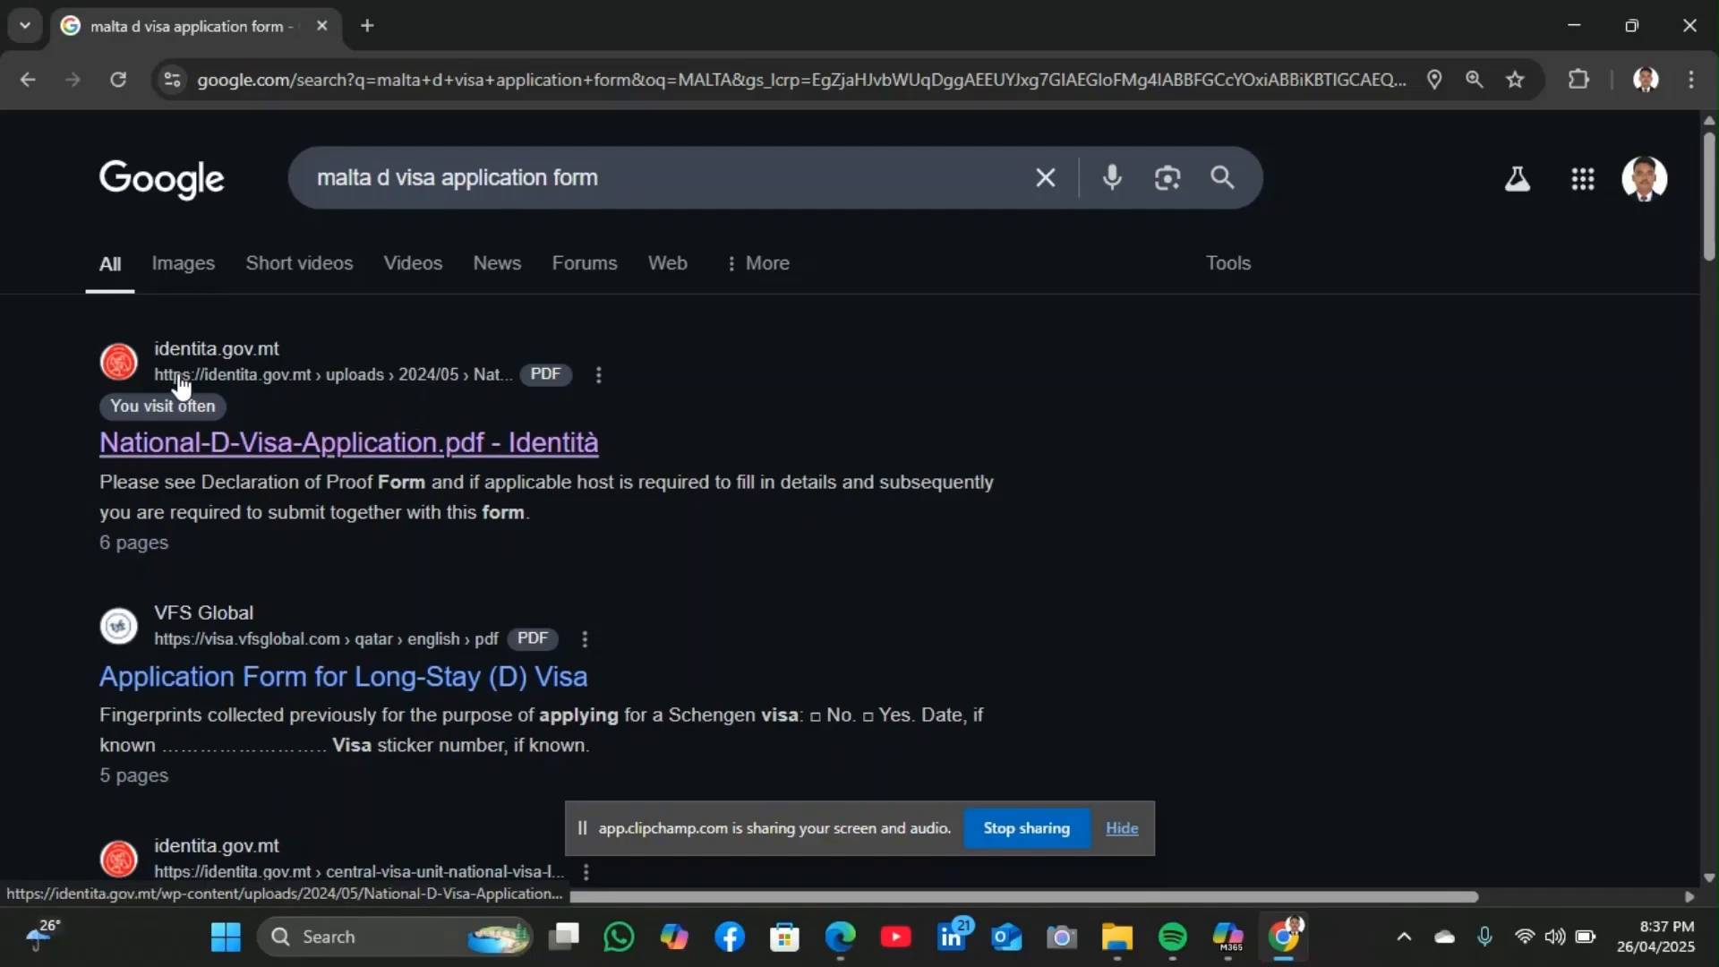
scroll(350, 681, down, 2)
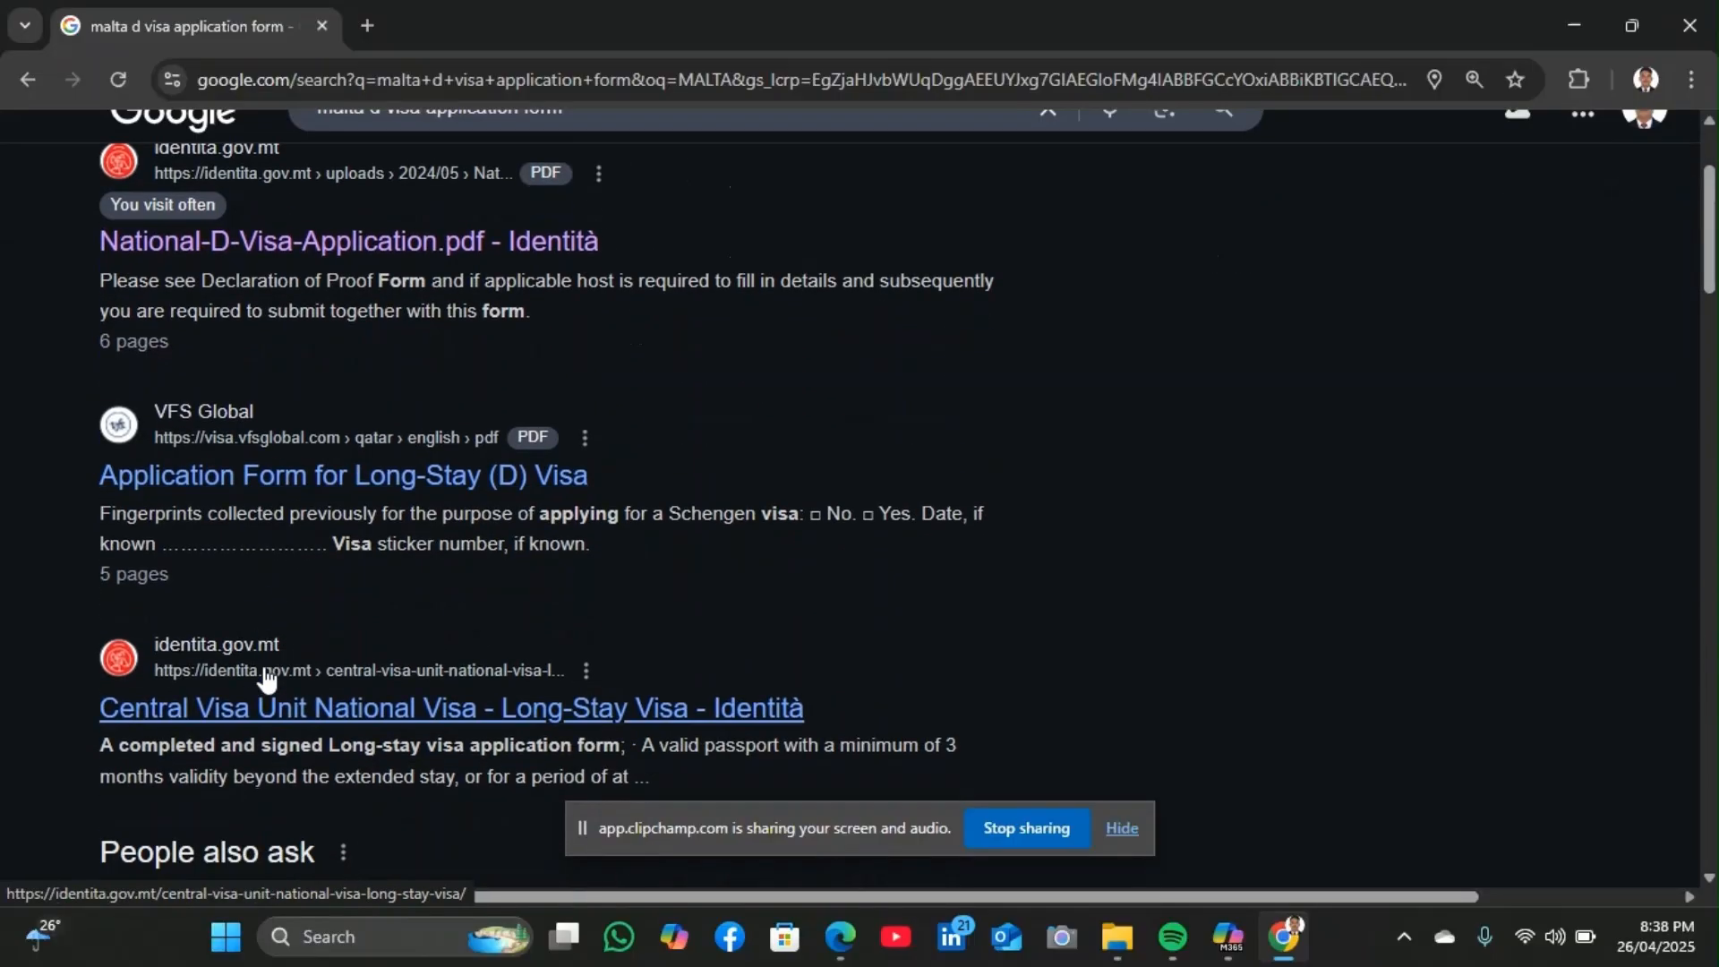
scroll(319, 384, up, 2)
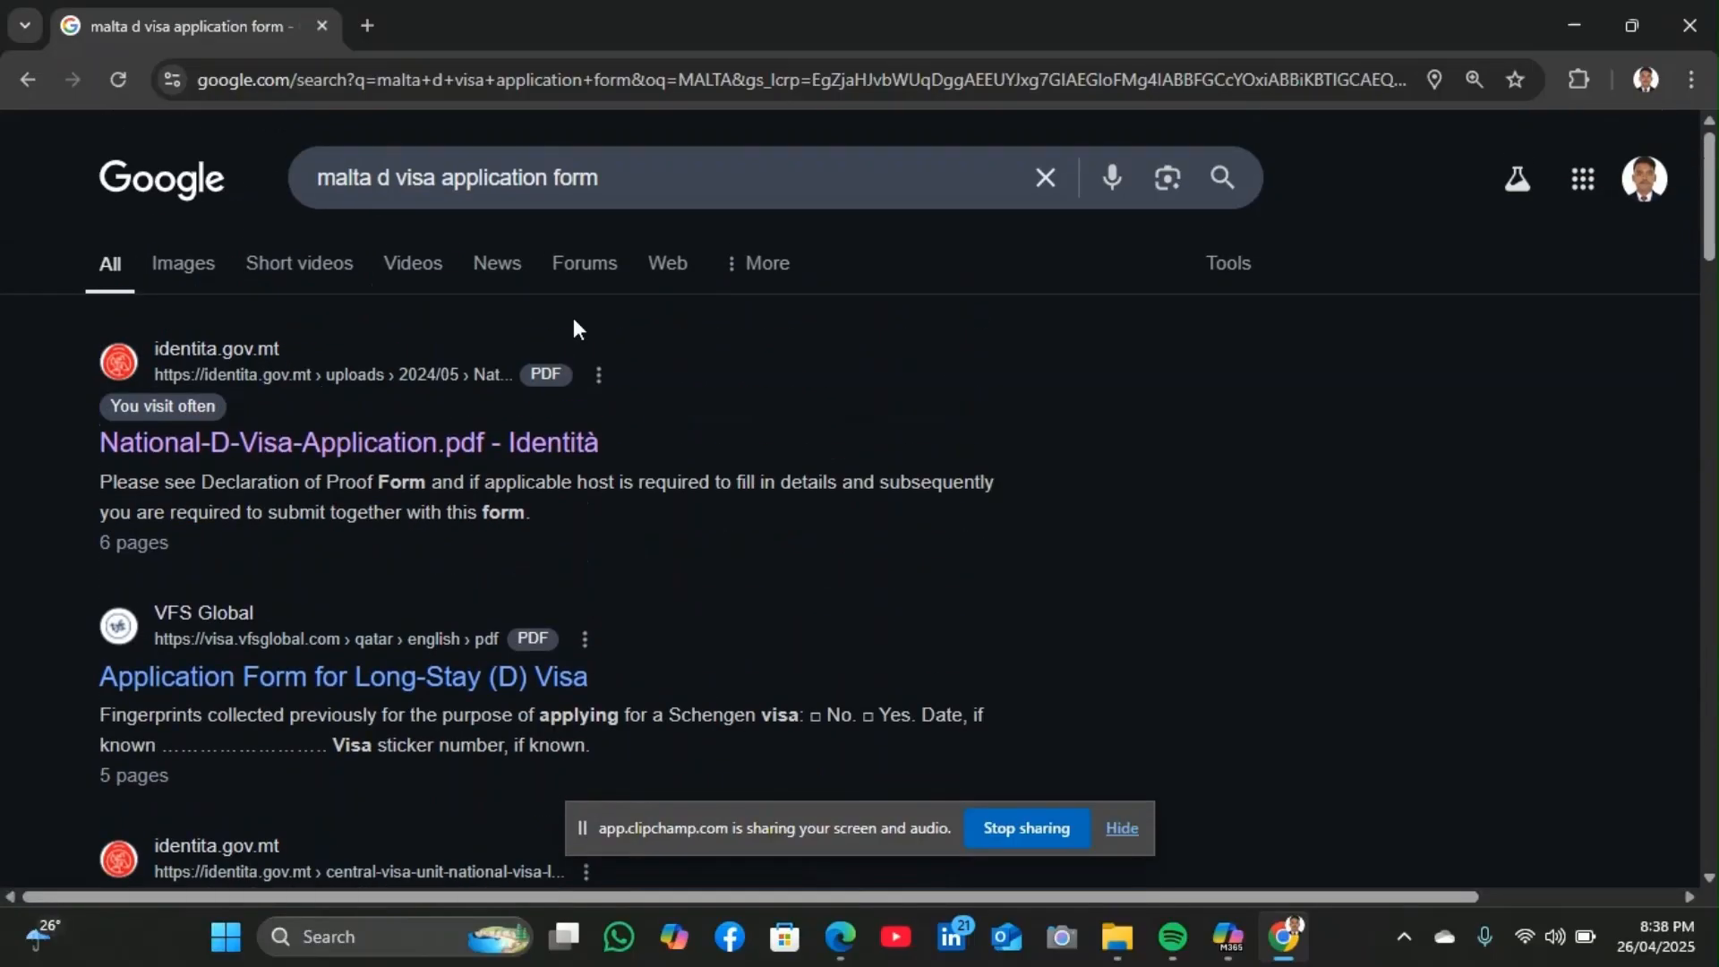
Open the identita.gov.mt National-D-Visa-Application PDF and scroll through its pages
click(433, 445)
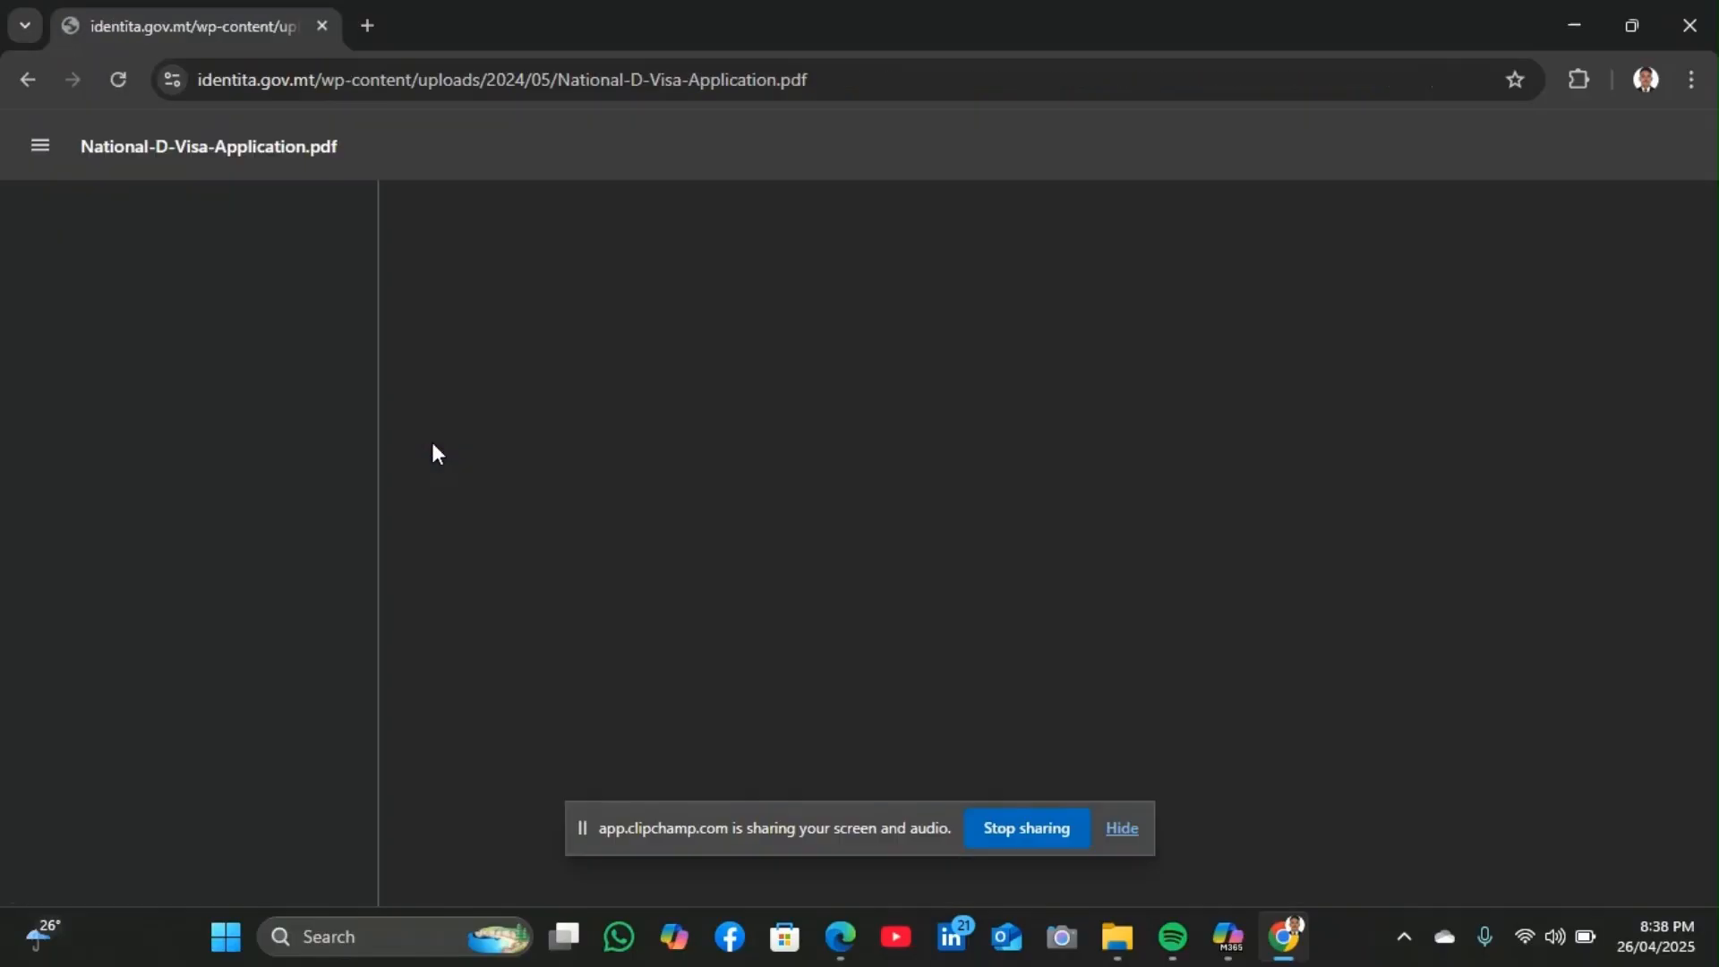
scroll(983, 582, down, 20)
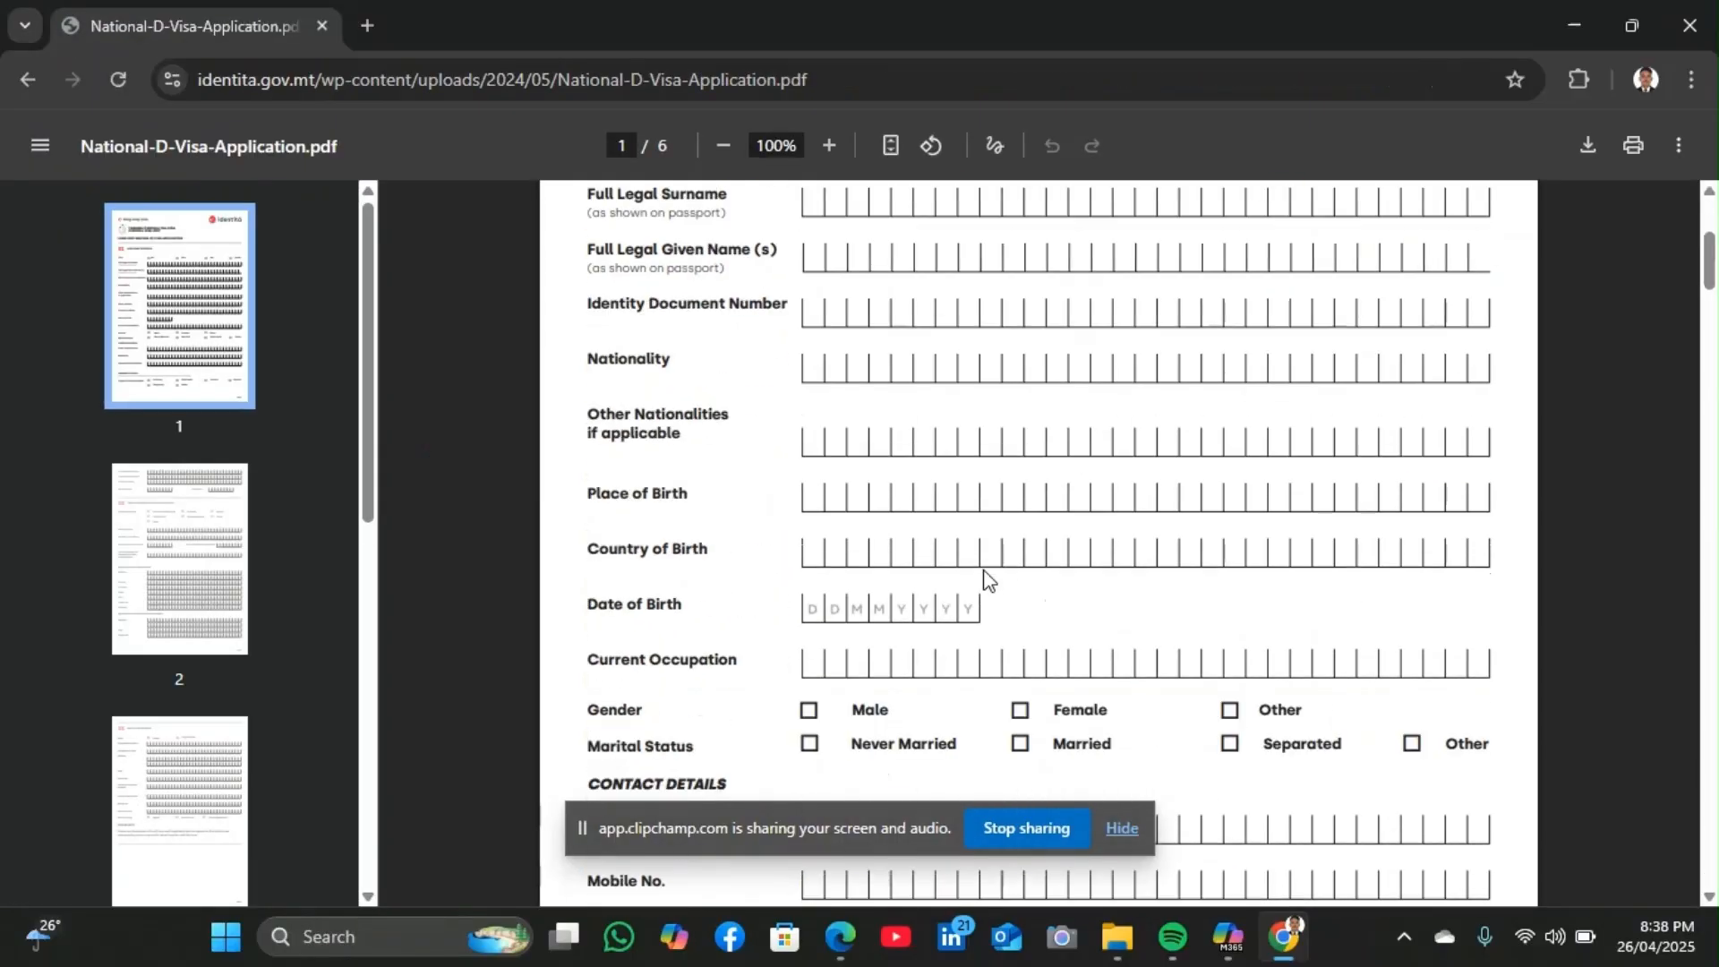
scroll(982, 573, down, 5)
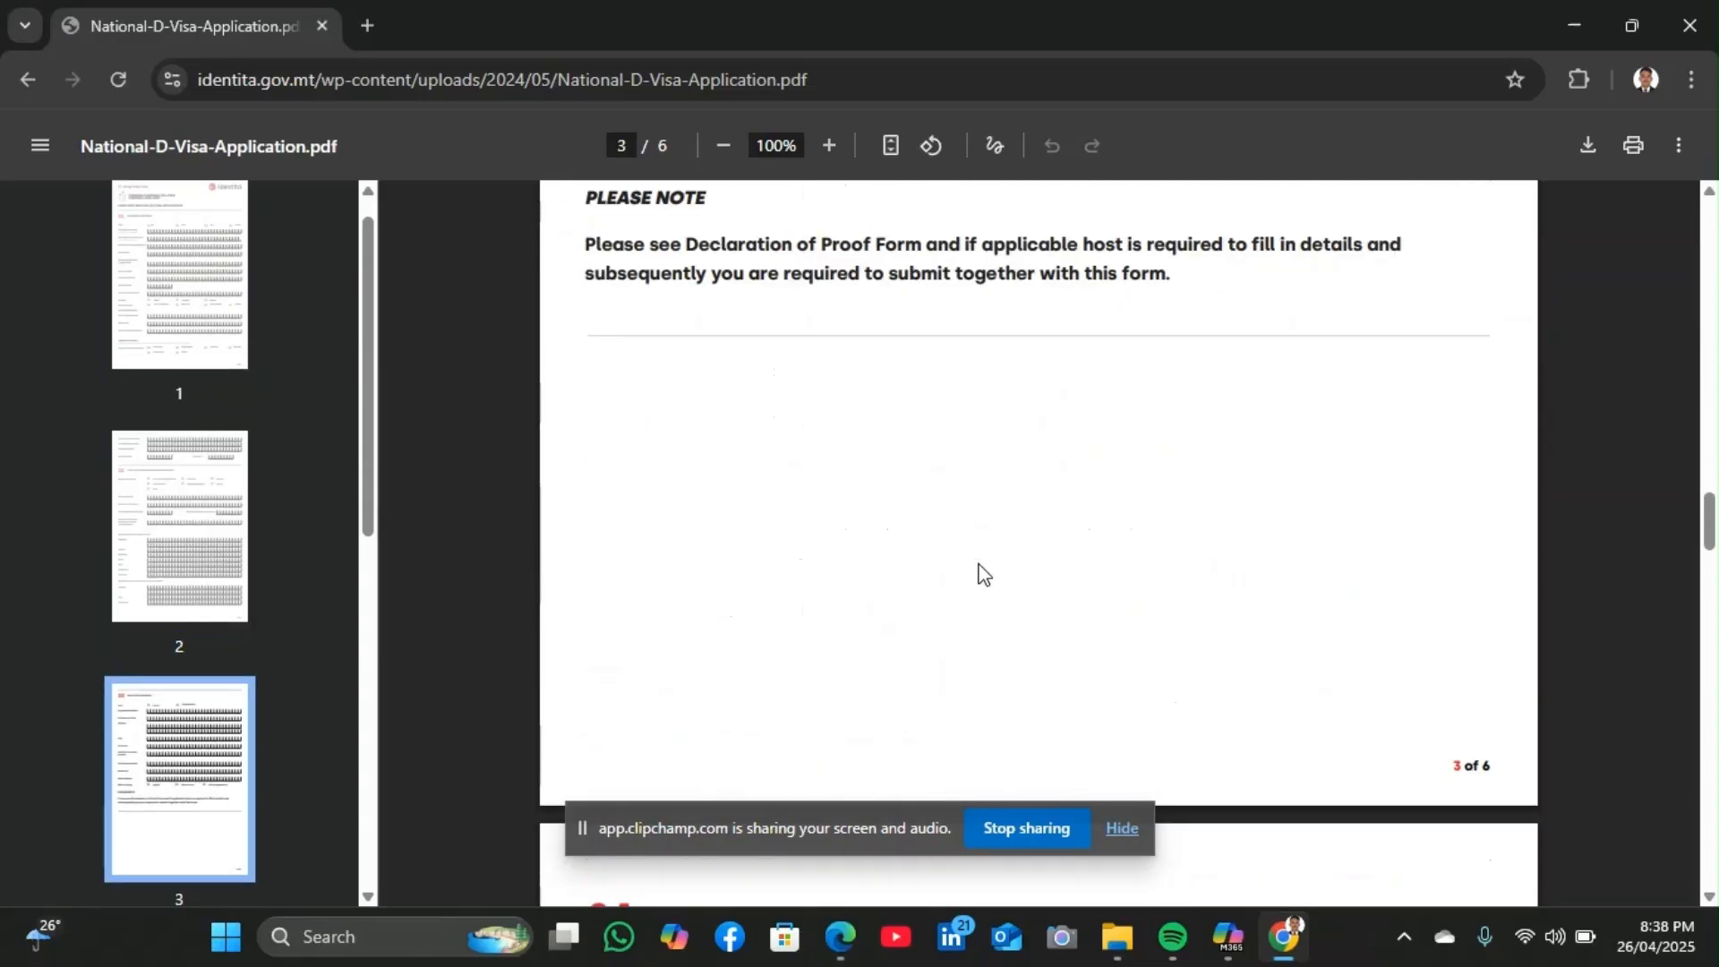
scroll(982, 573, up, 10)
scroll(982, 573, up, 10)
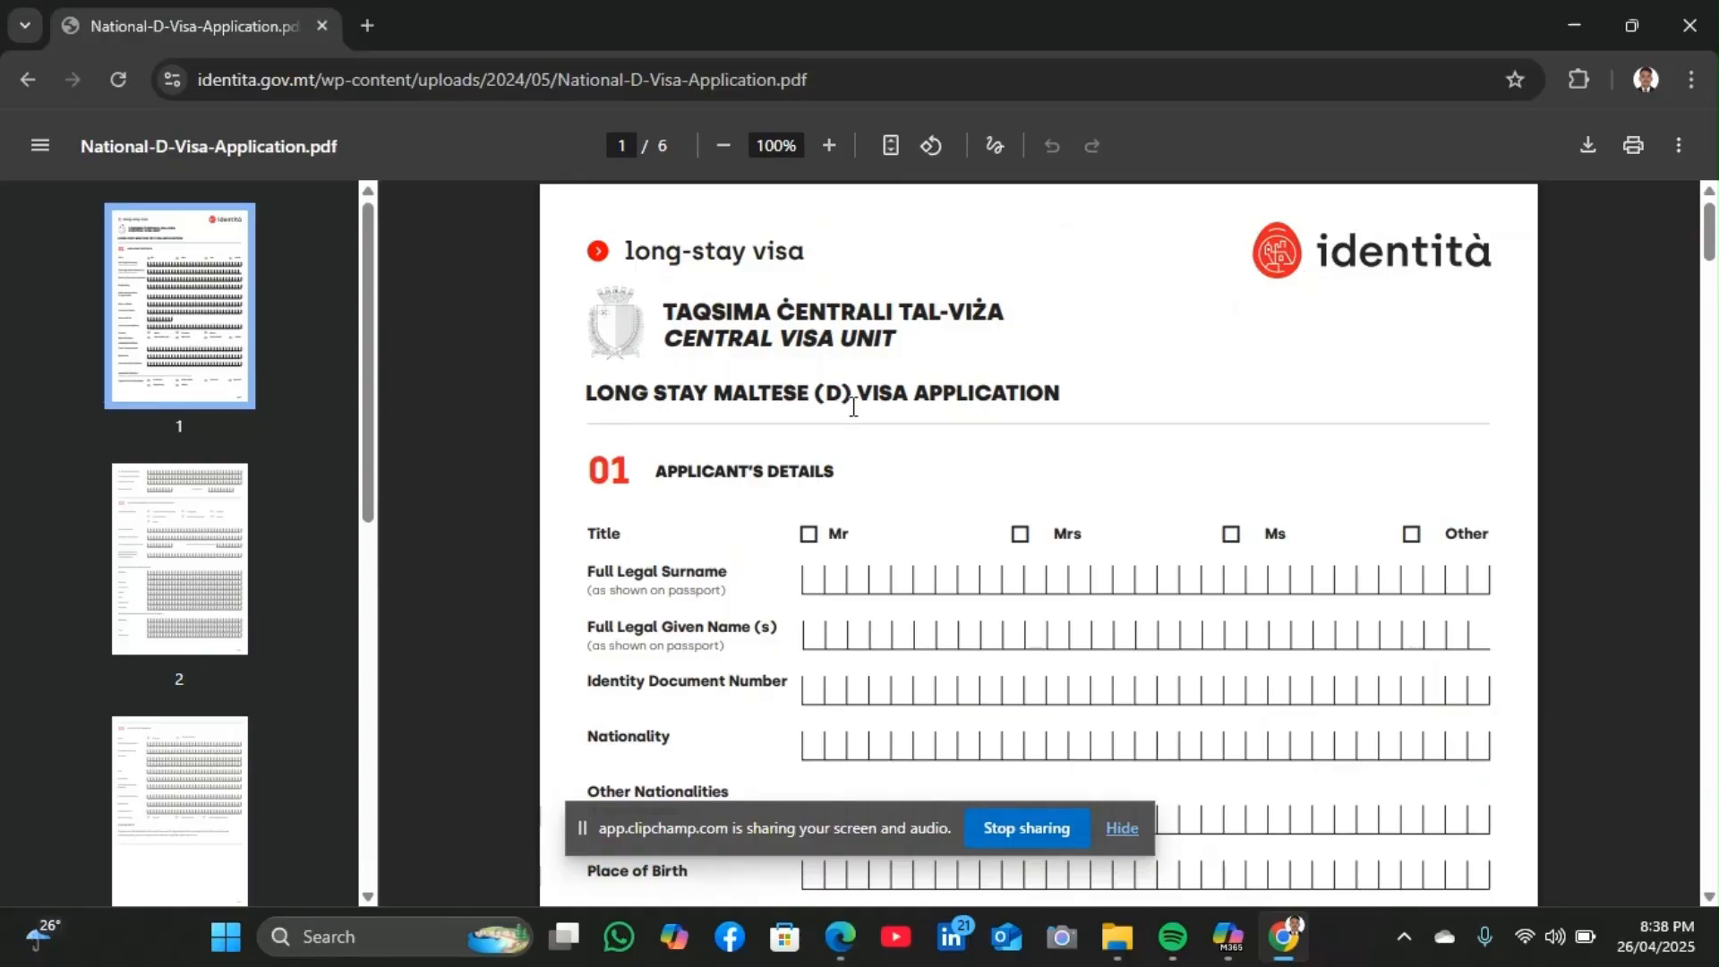
scroll(853, 407, down, 3)
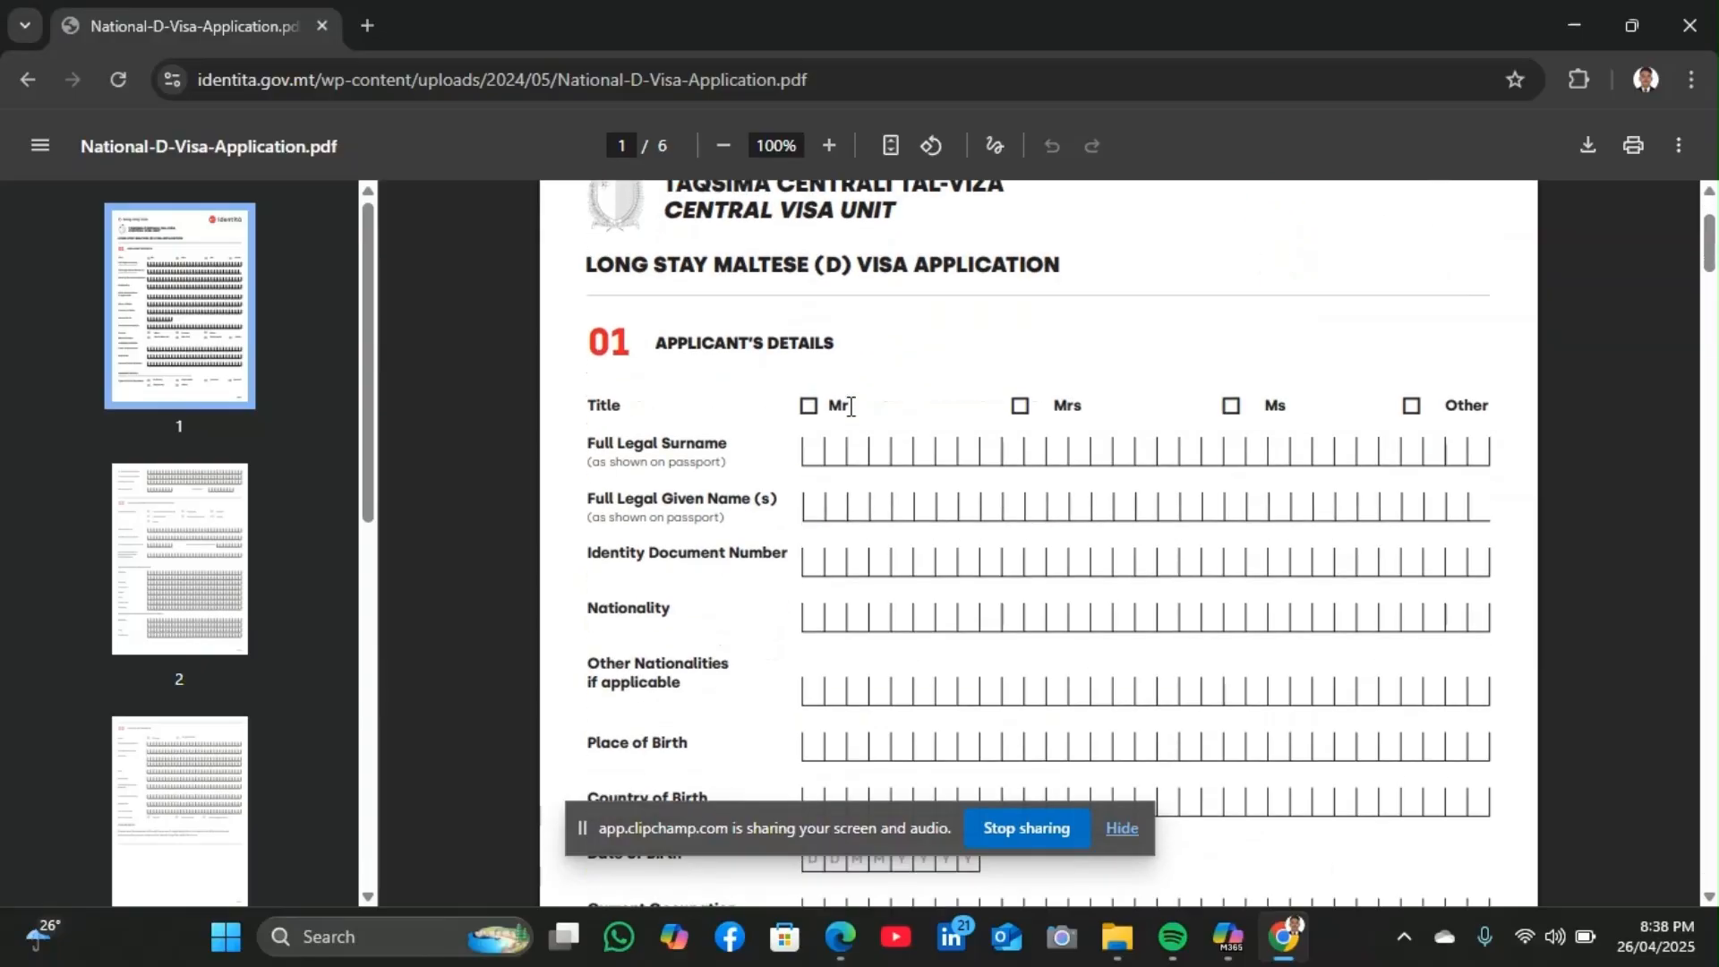
Open National-D-Visa-Application (3).pdf from the Downloads folder in Edge
click(1117, 936)
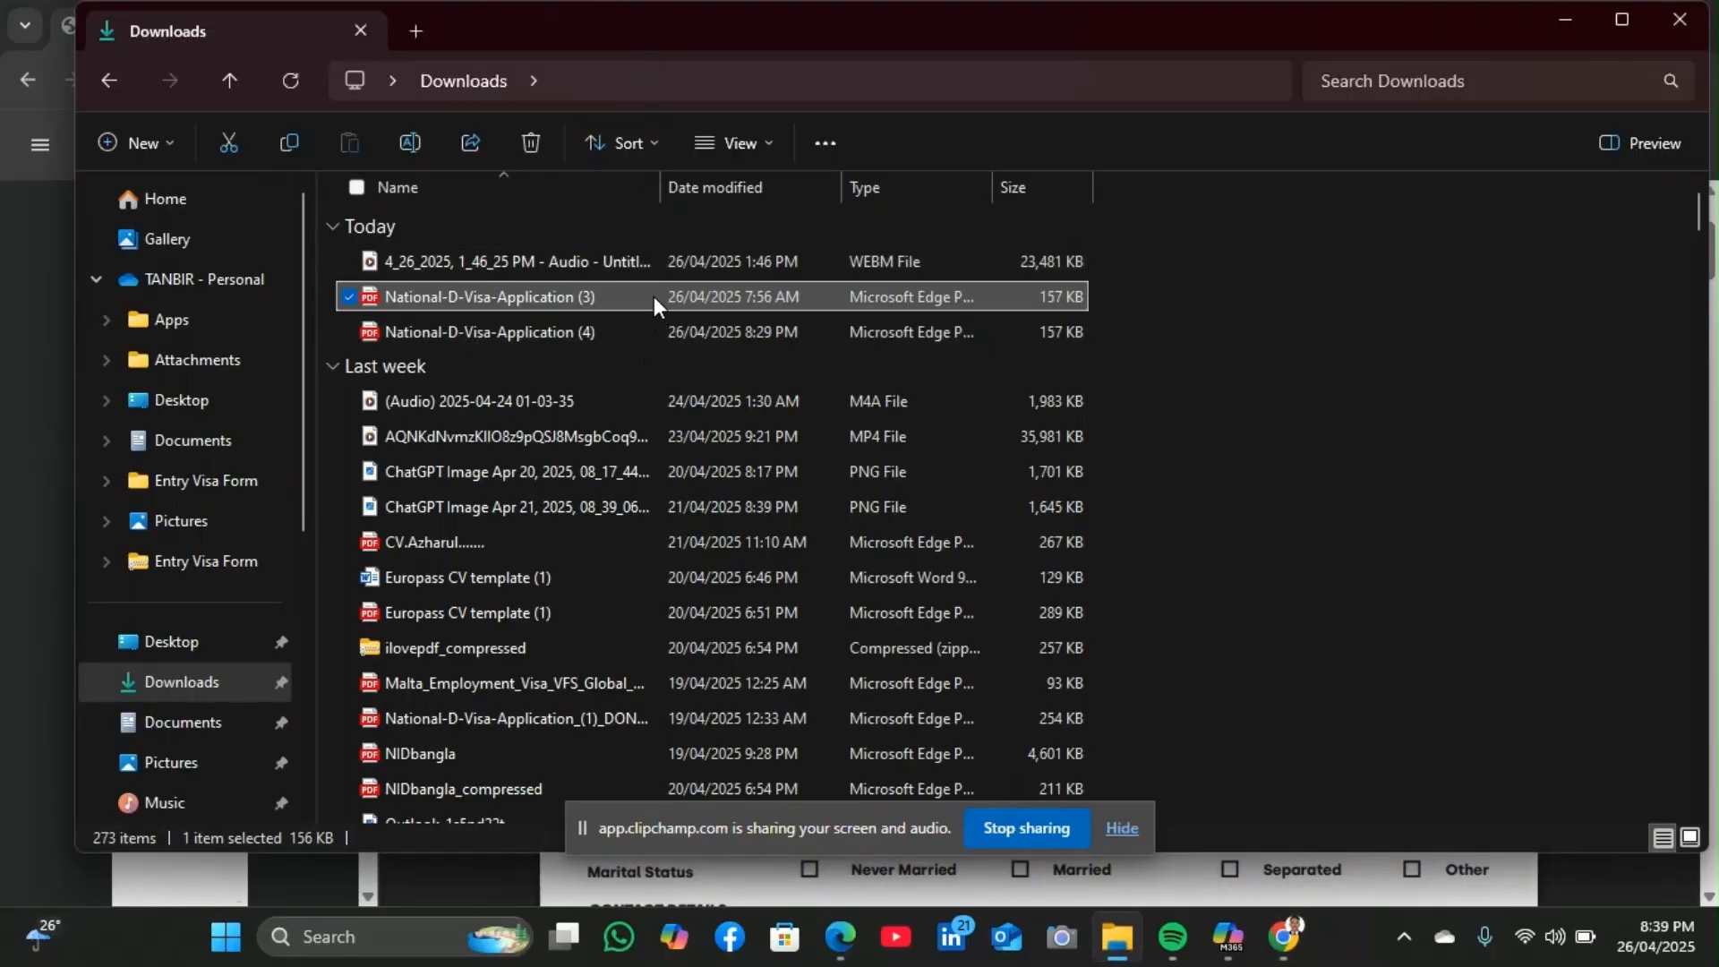
double_click(653, 296)
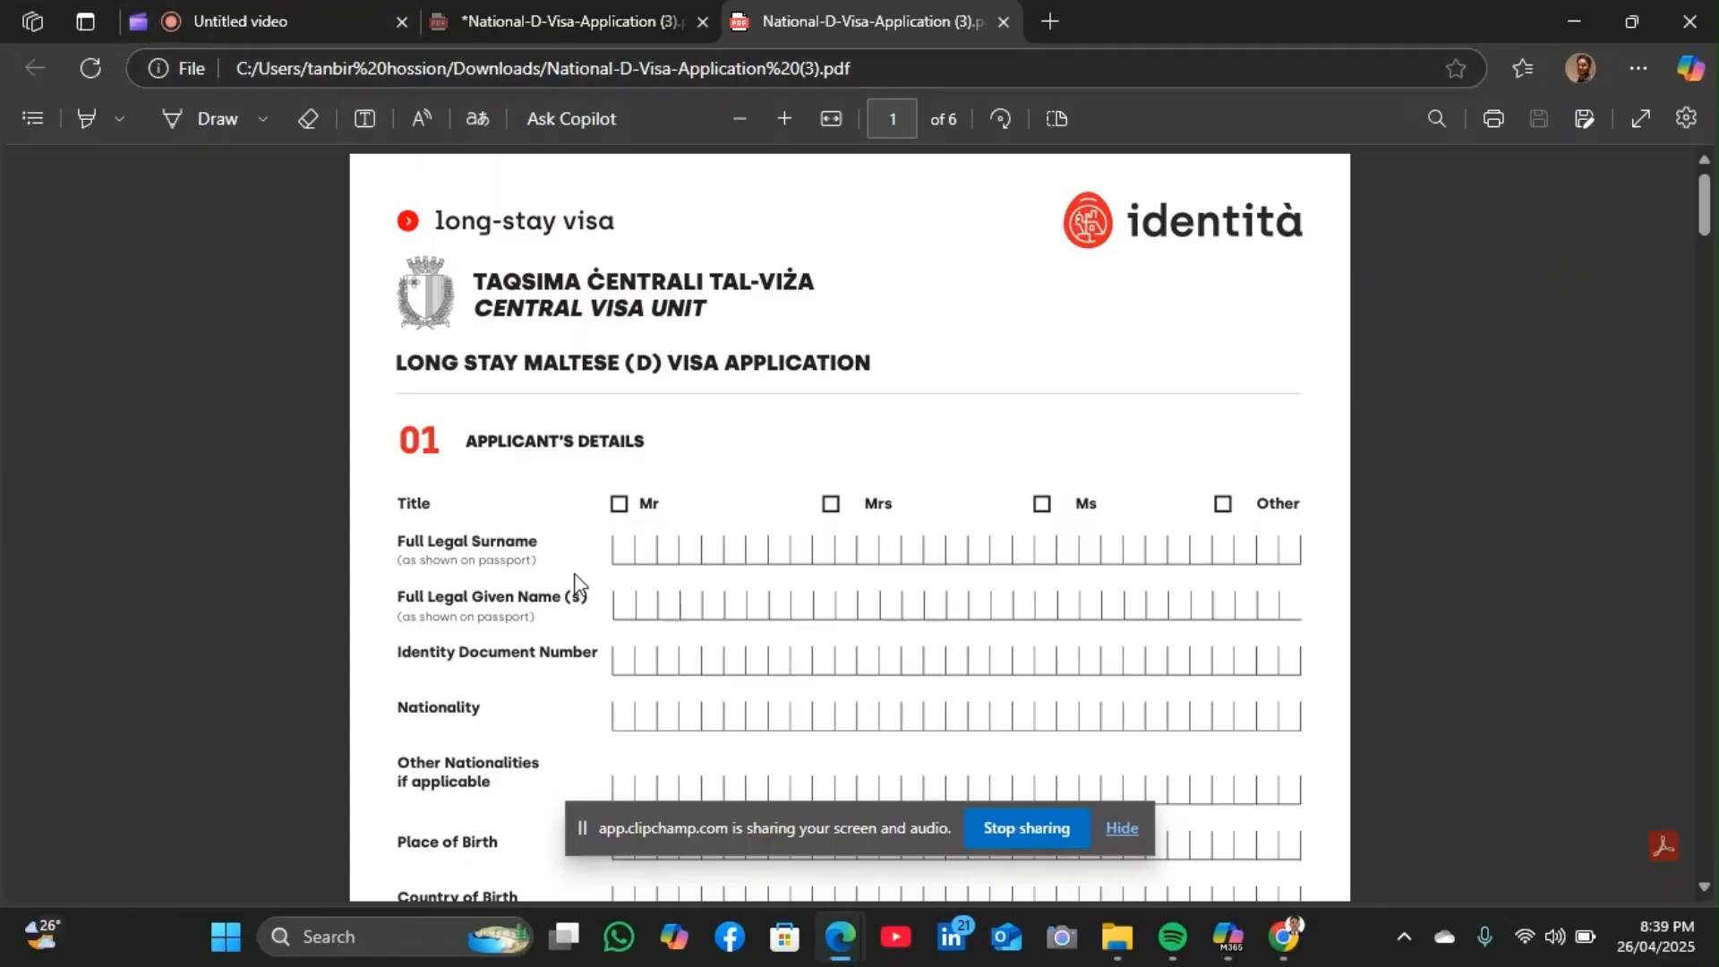
scroll(642, 513, down, 1)
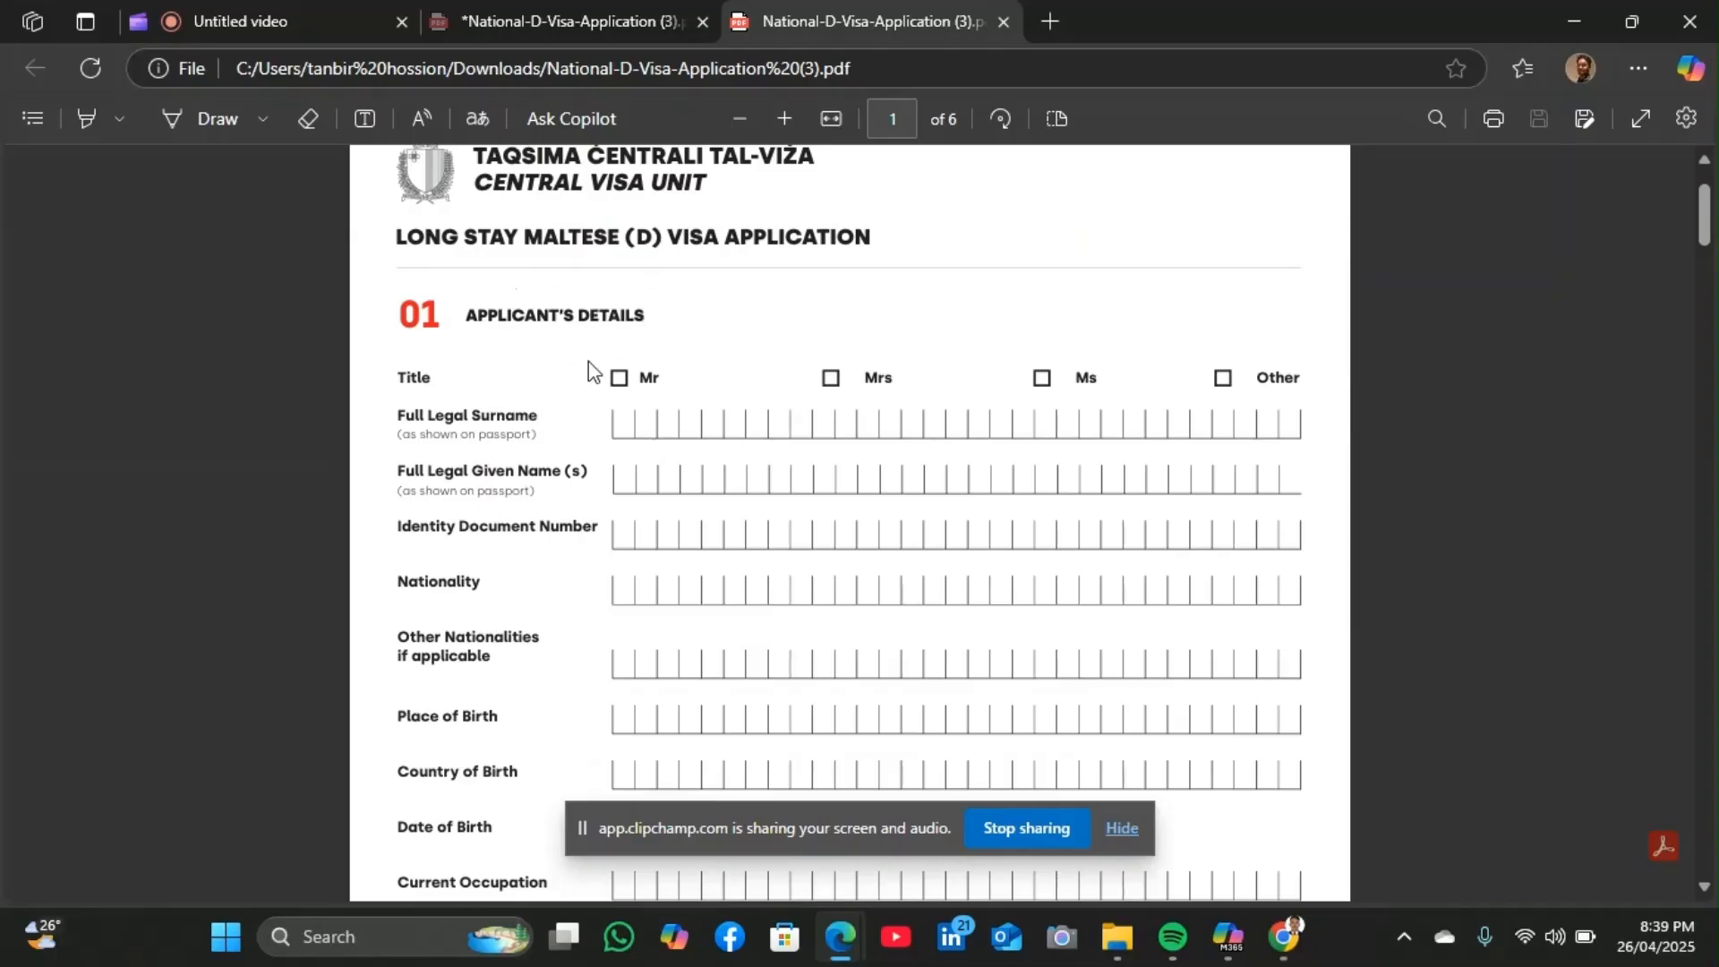
scroll(588, 371, down, 15)
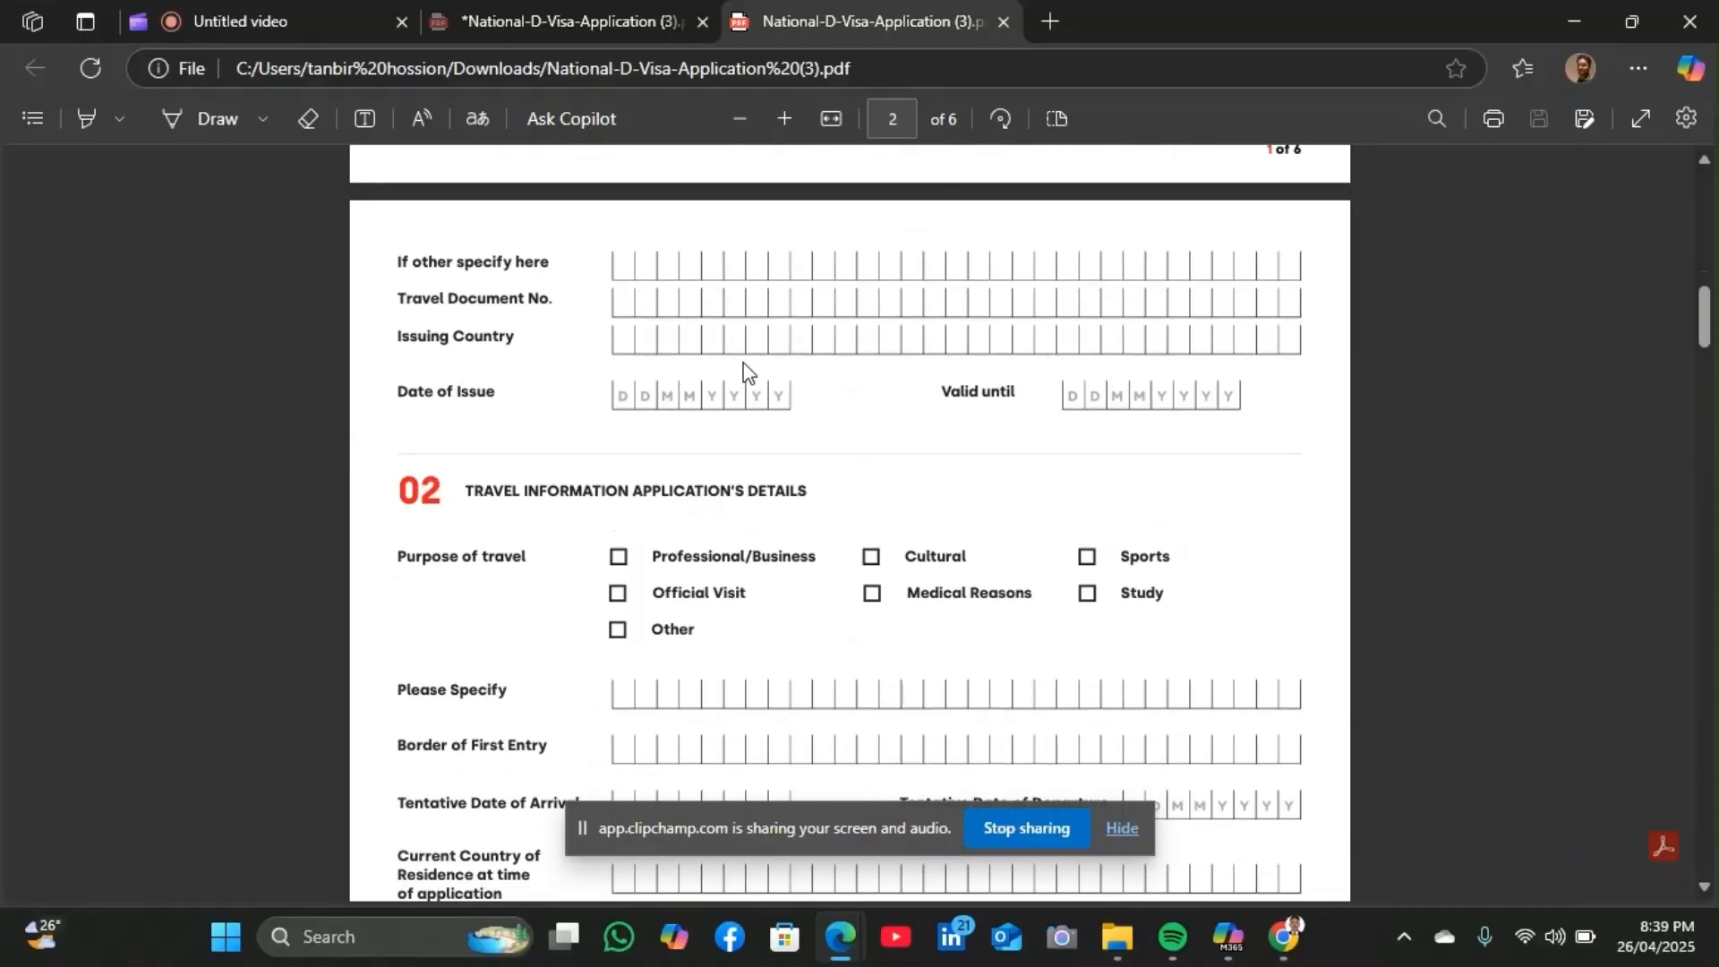
scroll(757, 542, down, 3)
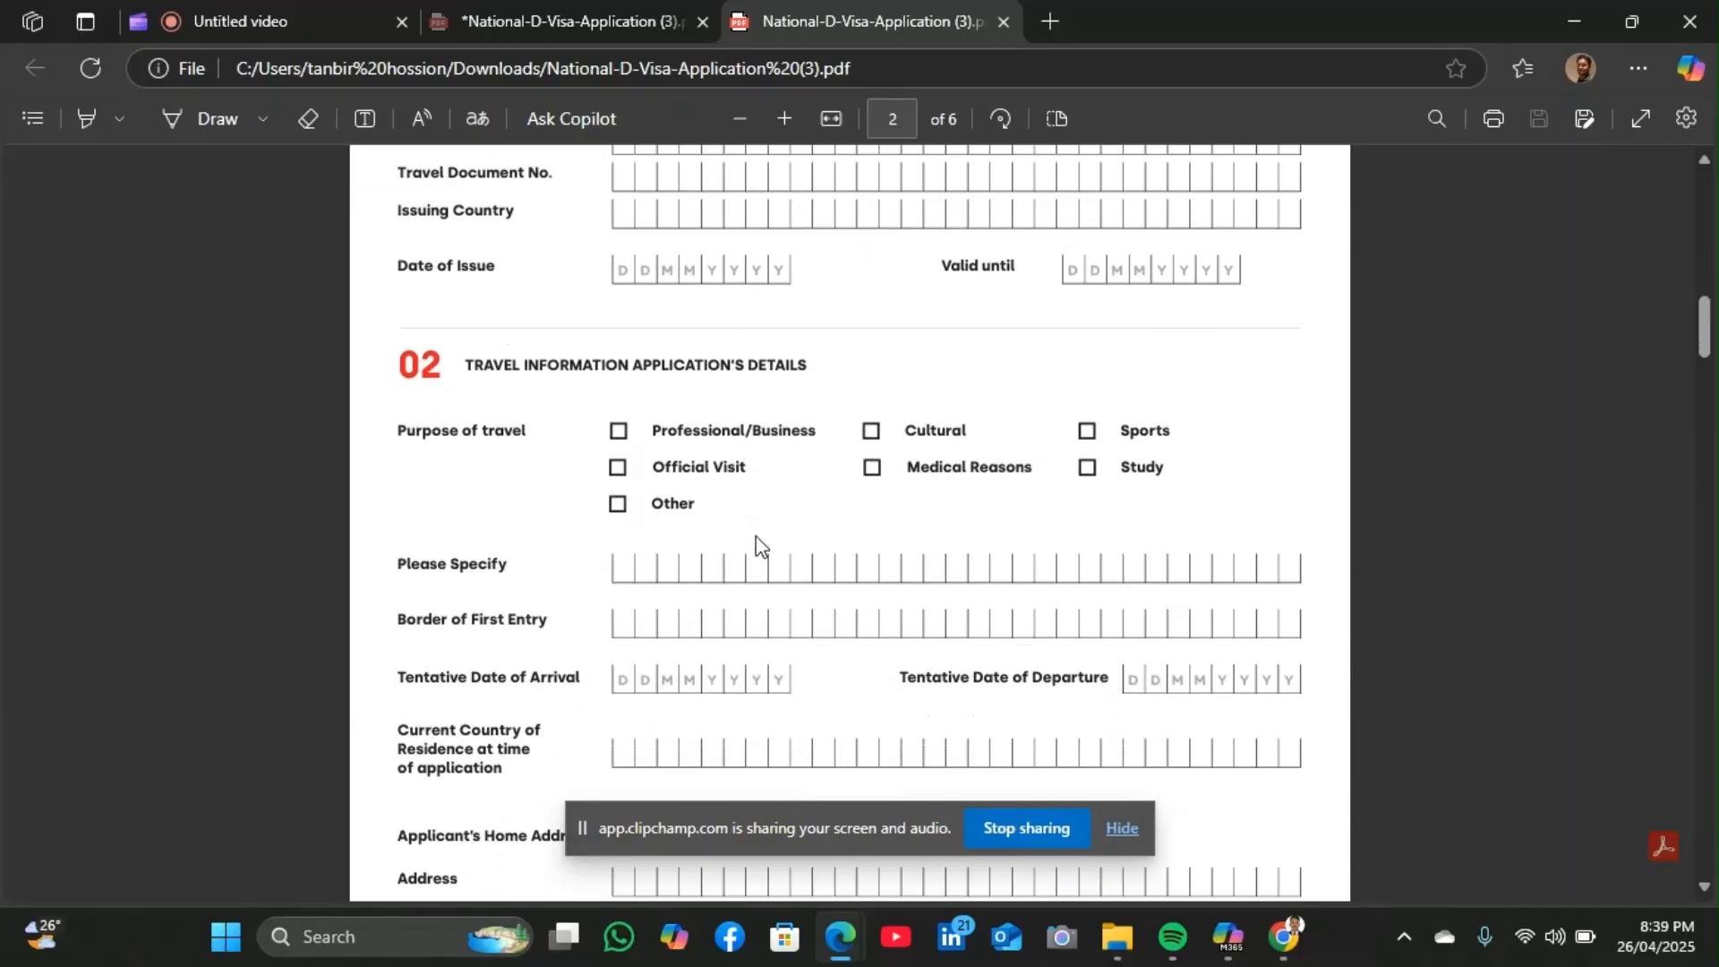
scroll(756, 543, down, 3)
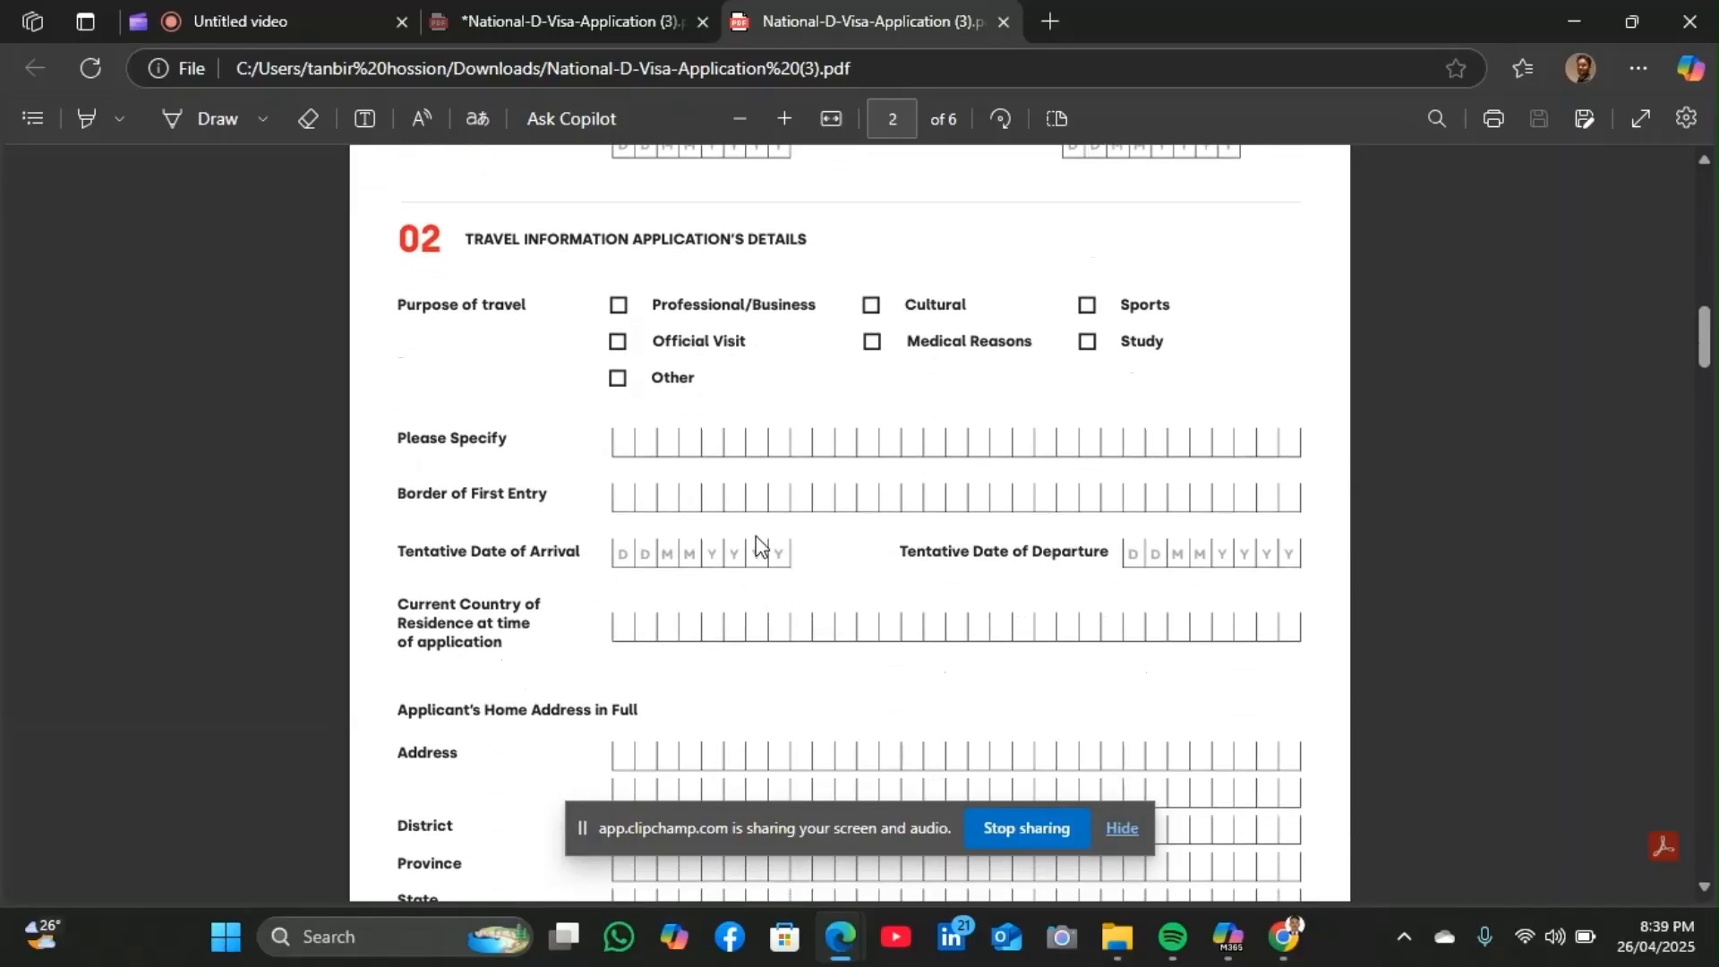
scroll(756, 543, down, 18)
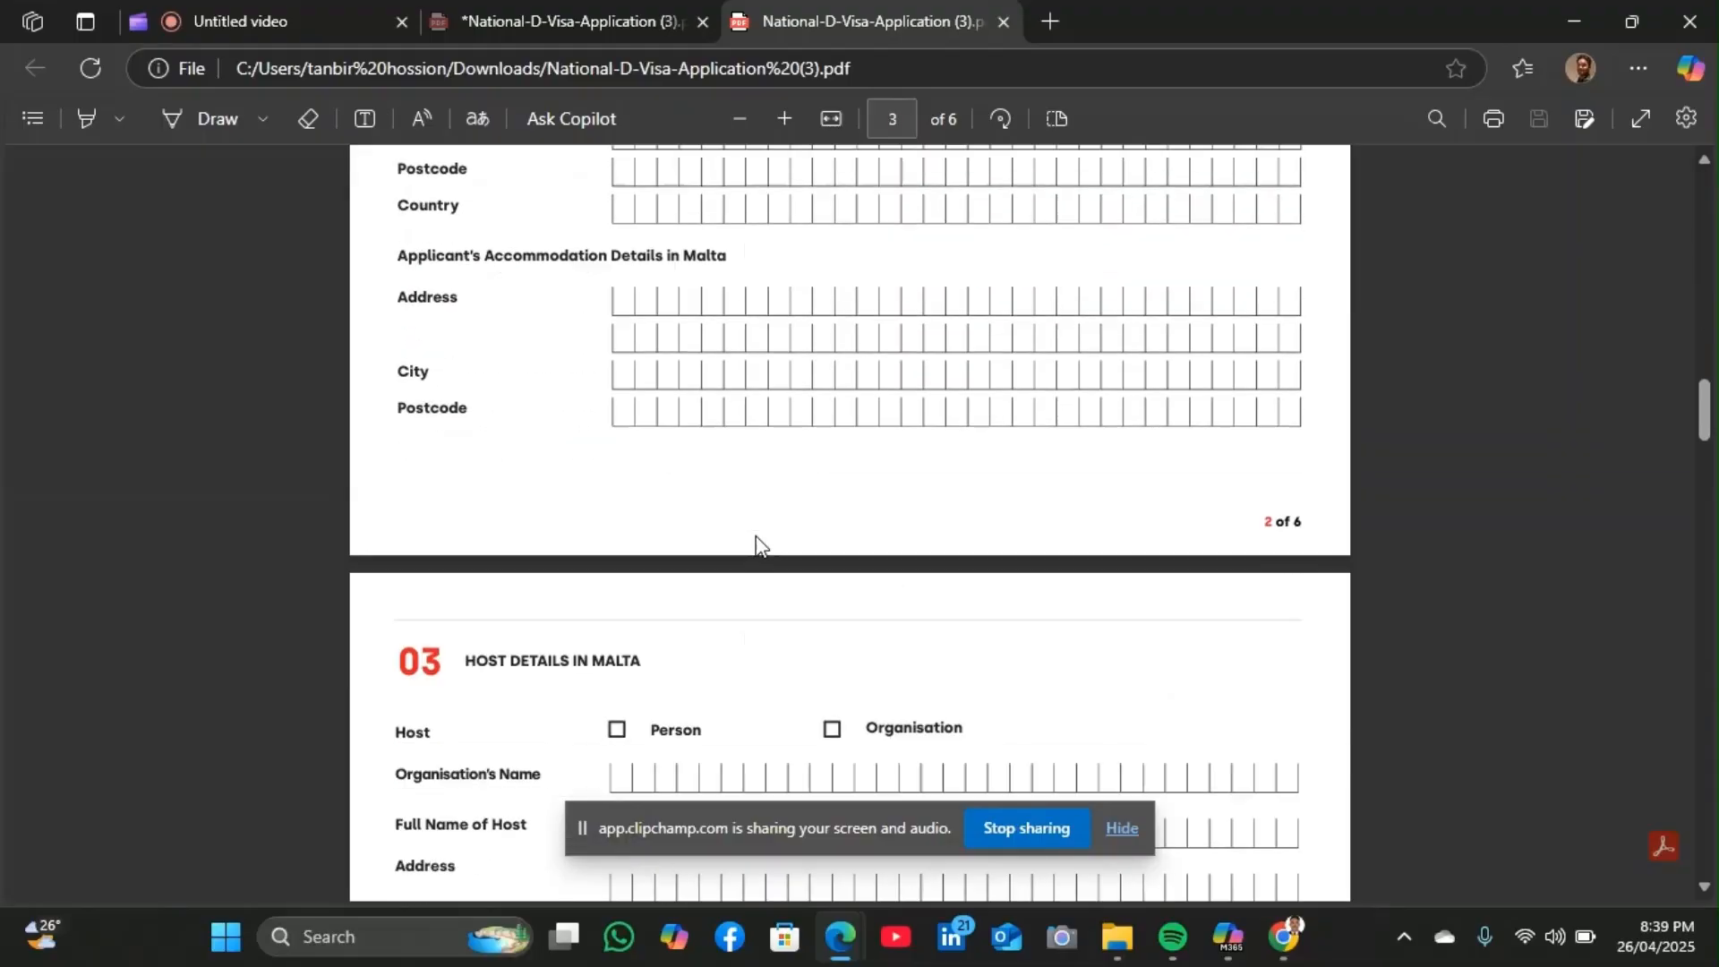
scroll(757, 543, down, 8)
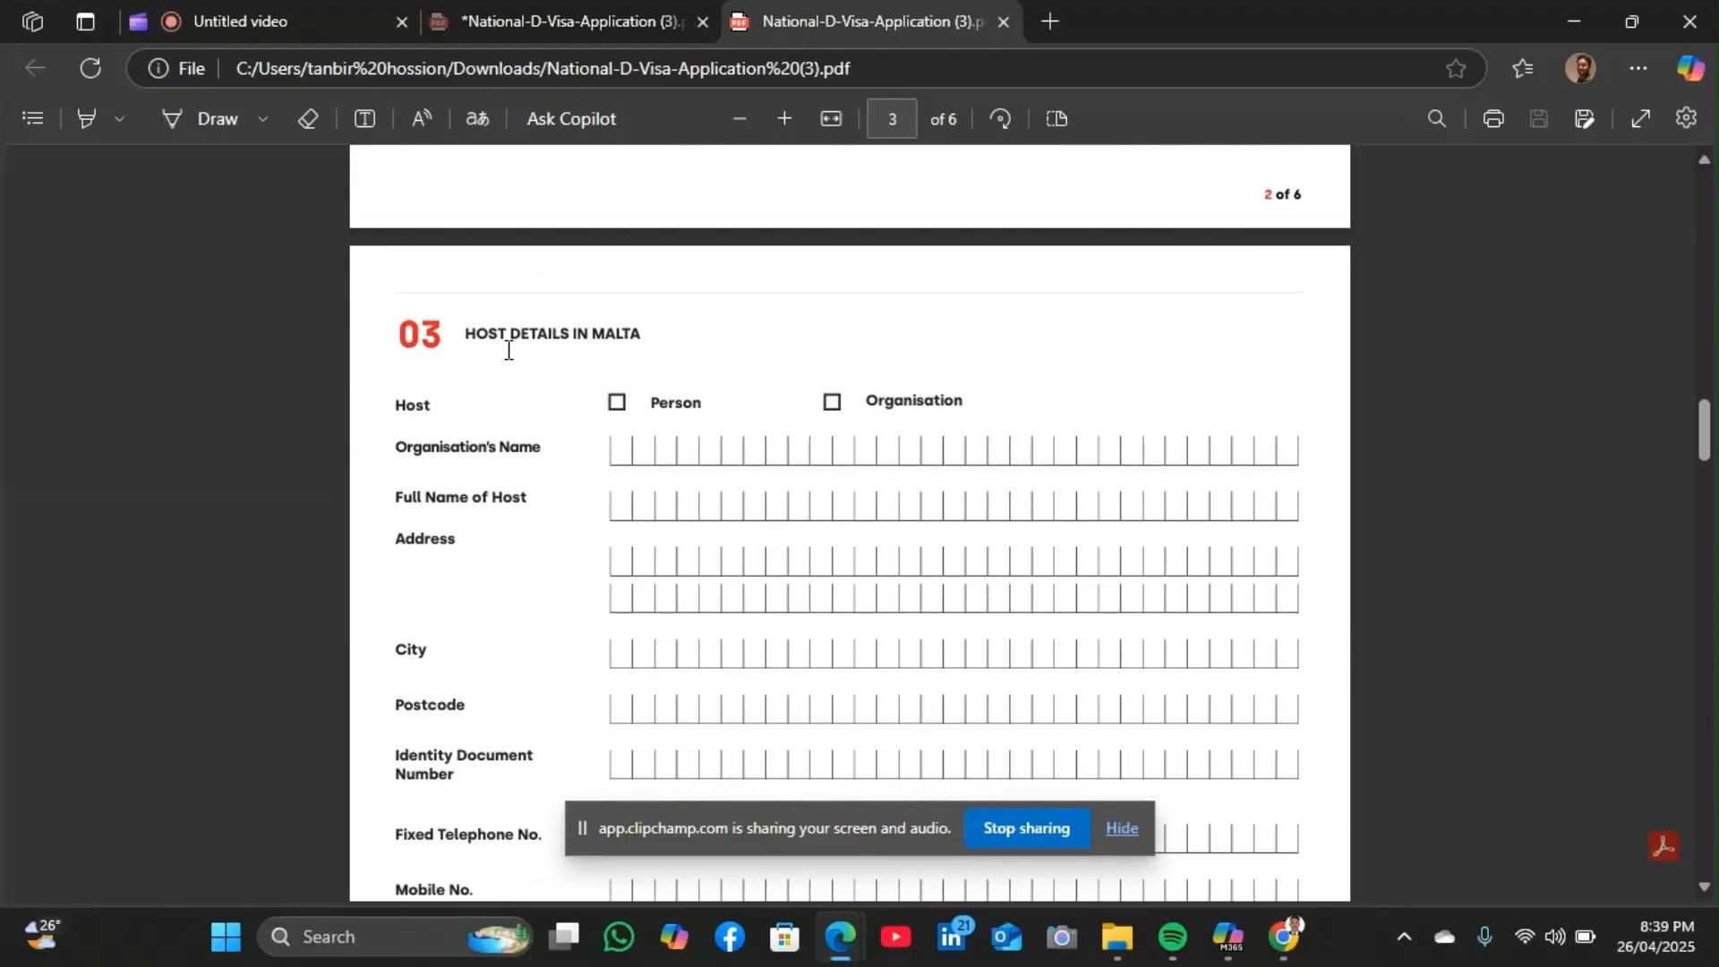
scroll(602, 519, down, 20)
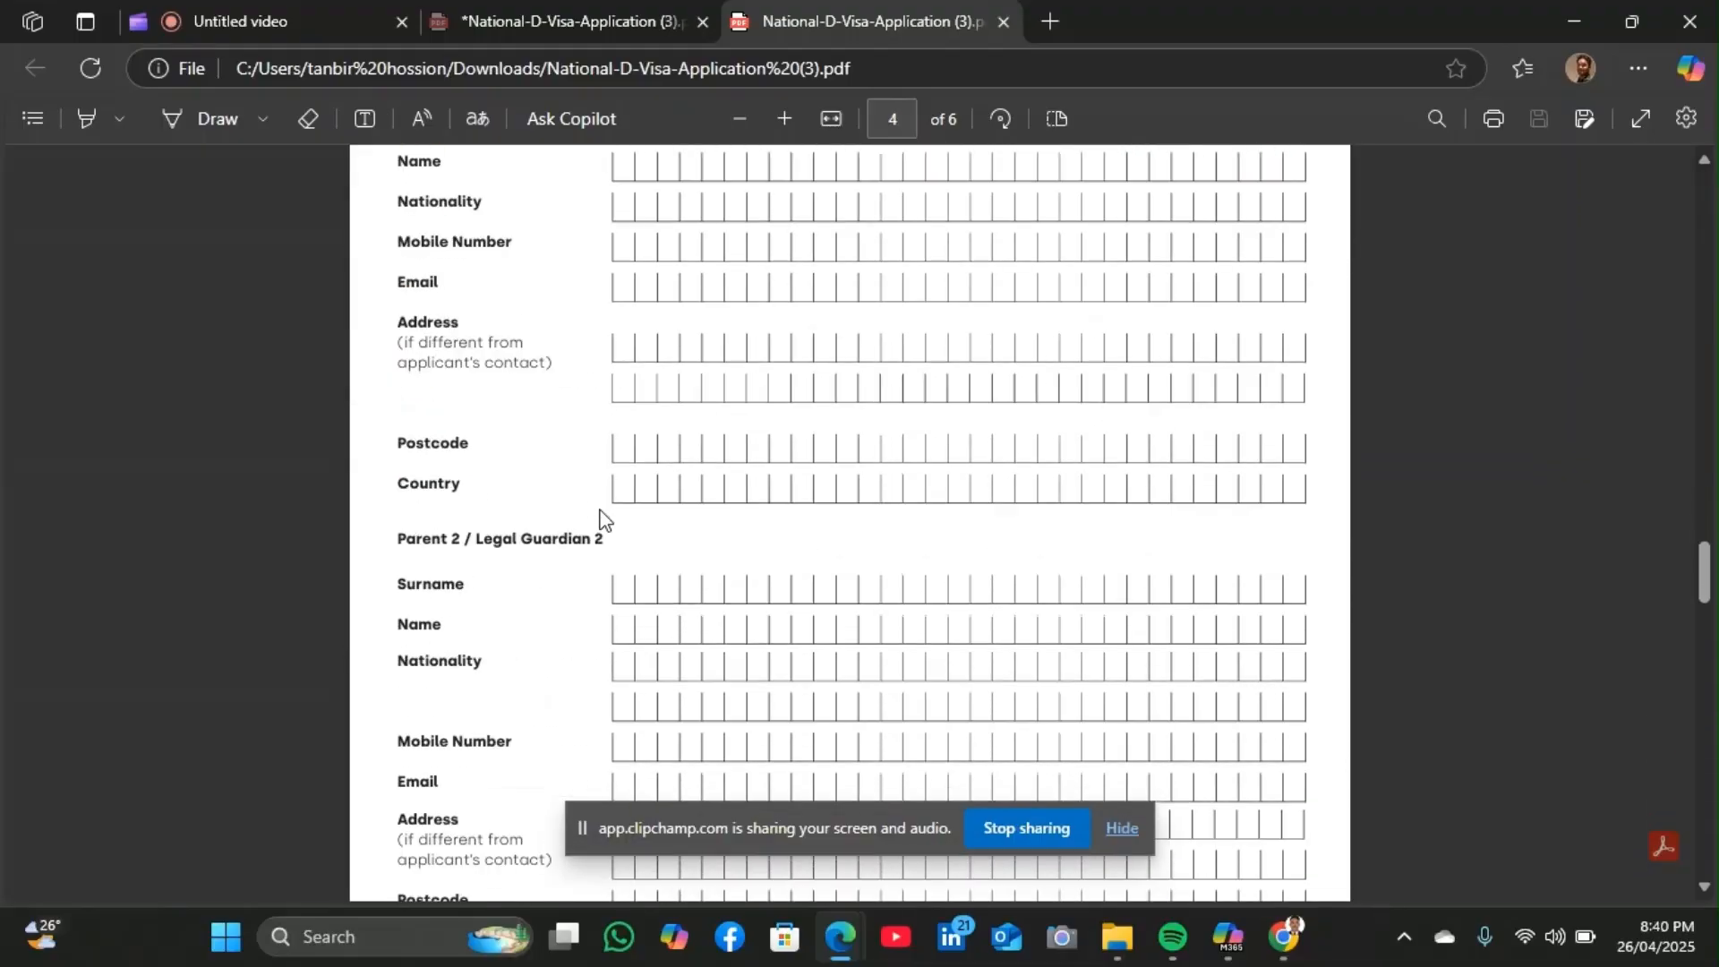
scroll(599, 518, down, 20)
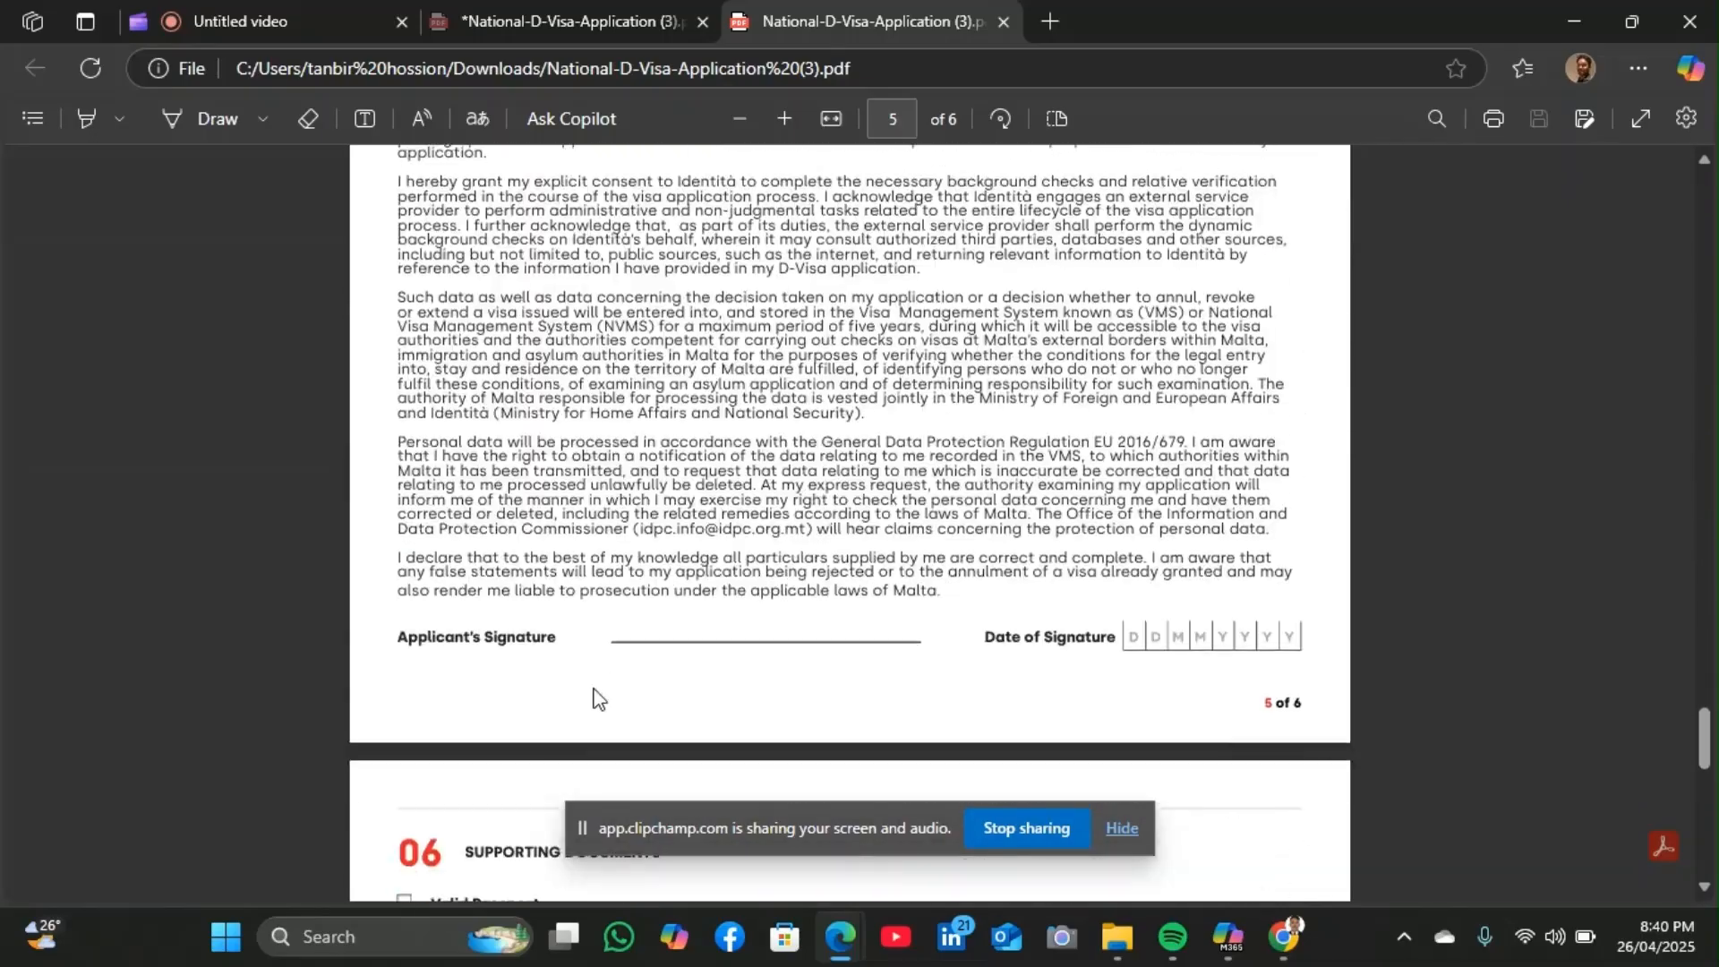
scroll(599, 698, up, 20)
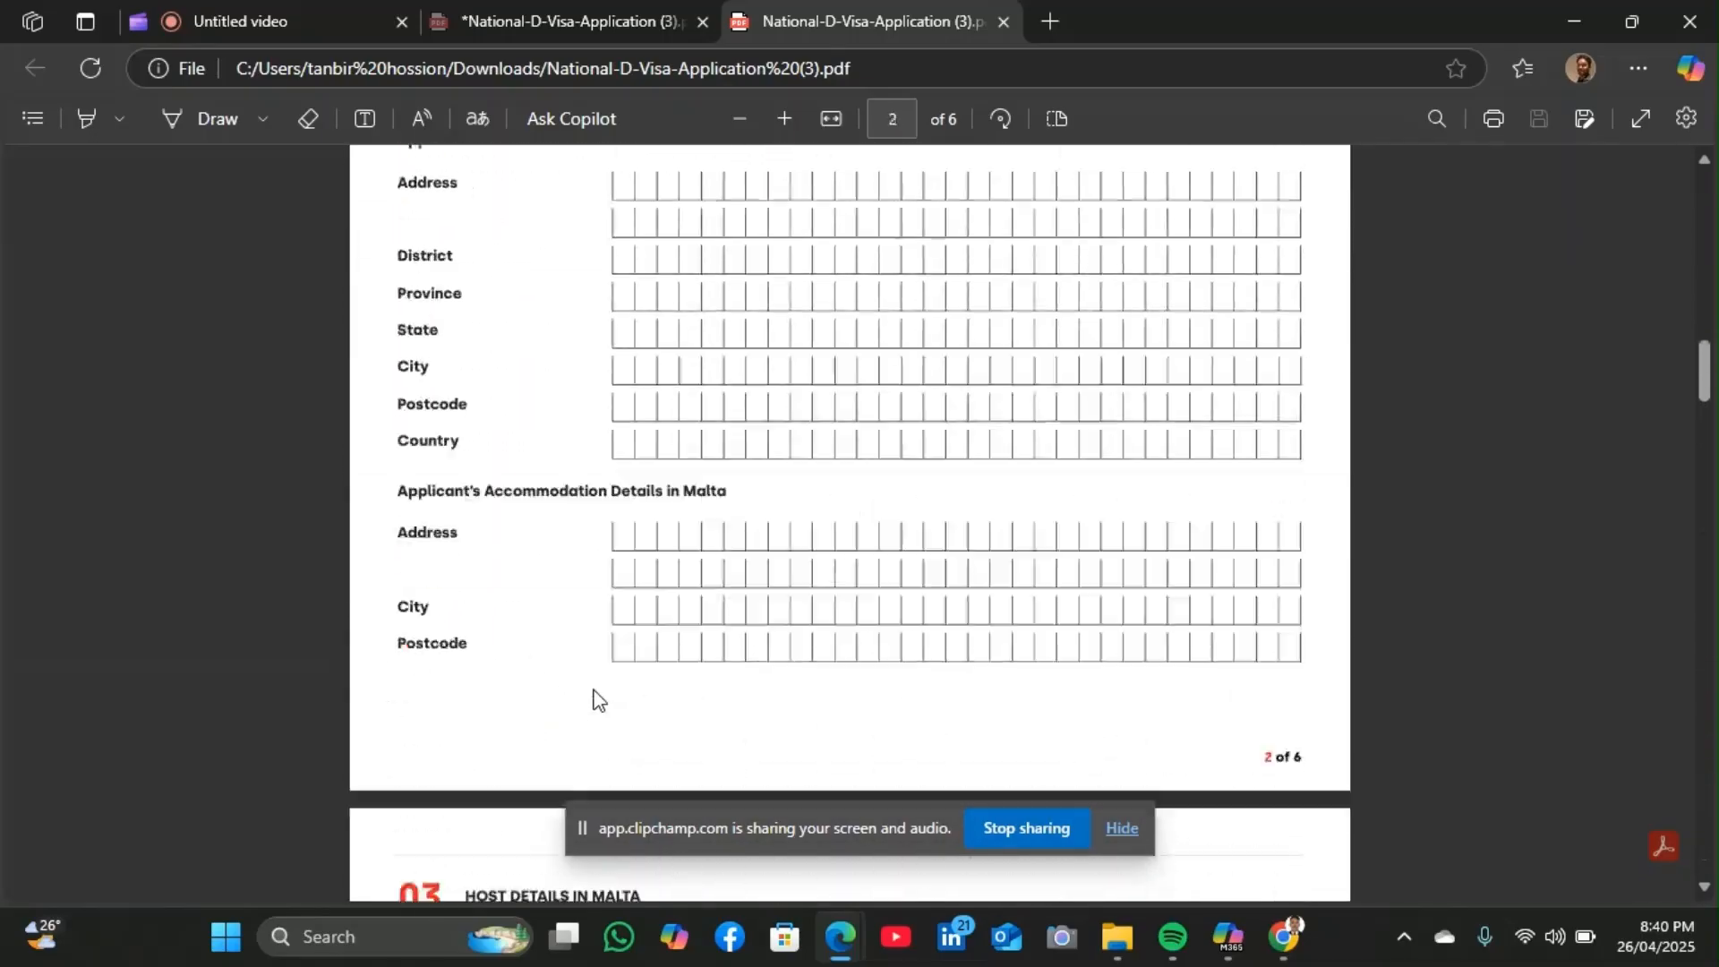
scroll(593, 699, up, 20)
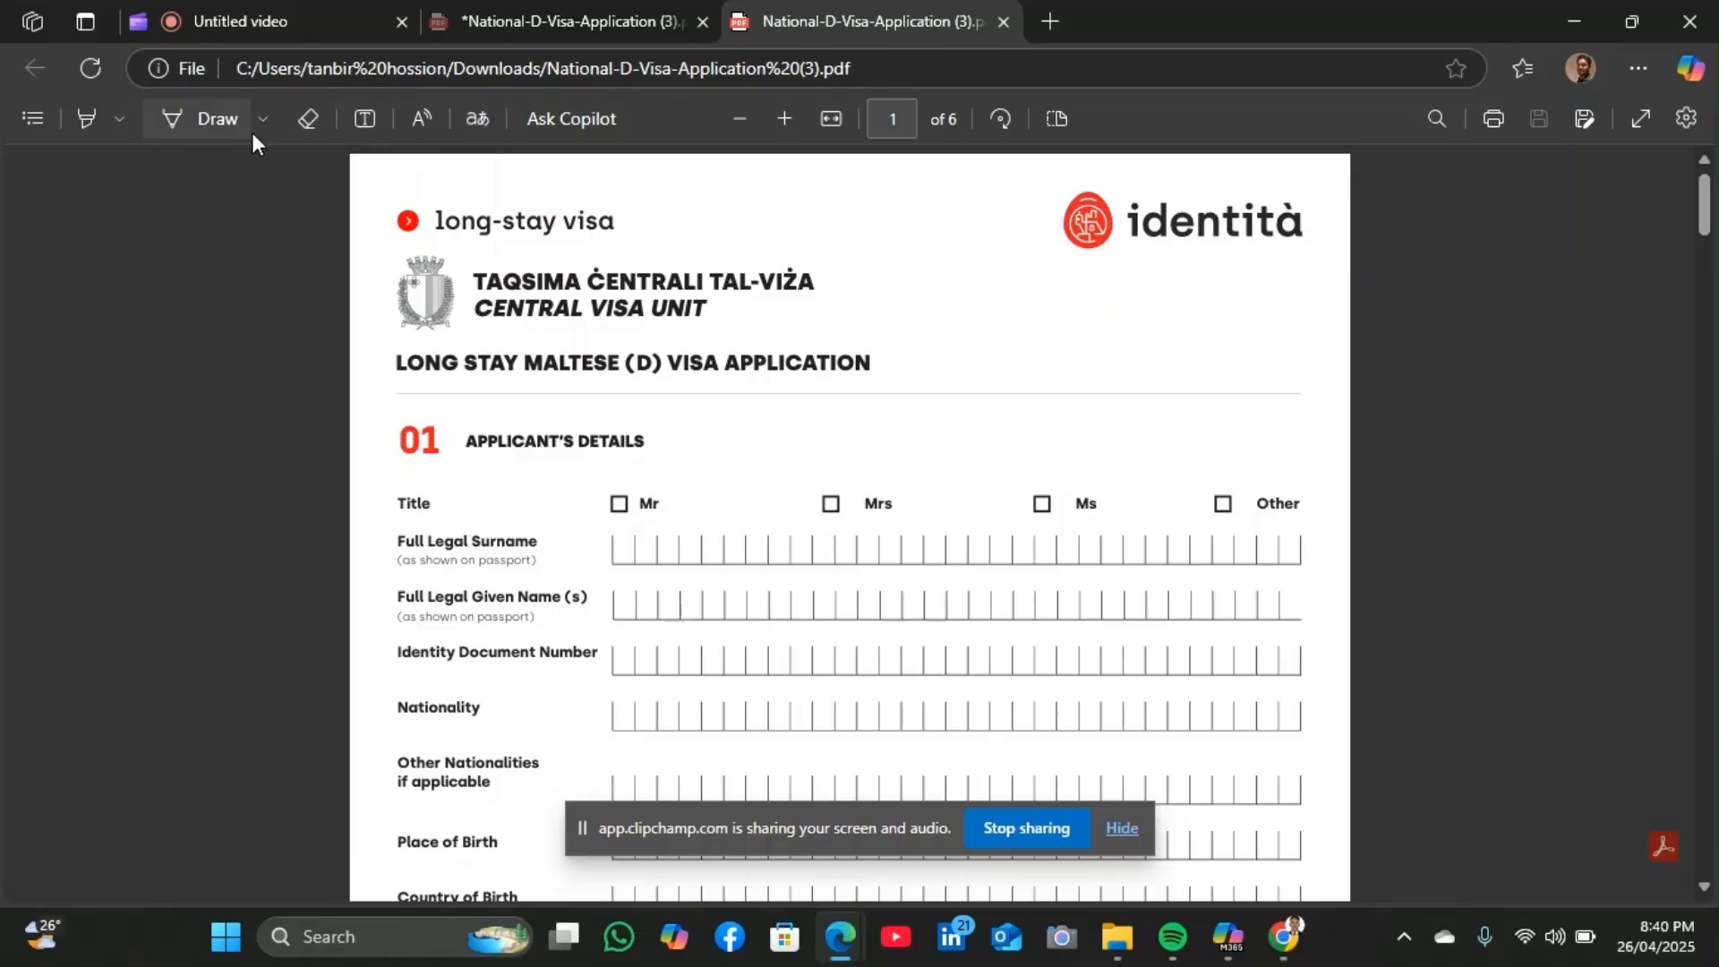
Add black text with the applicant's spaced-out surname in the first Full Legal Surname box
click(358, 121)
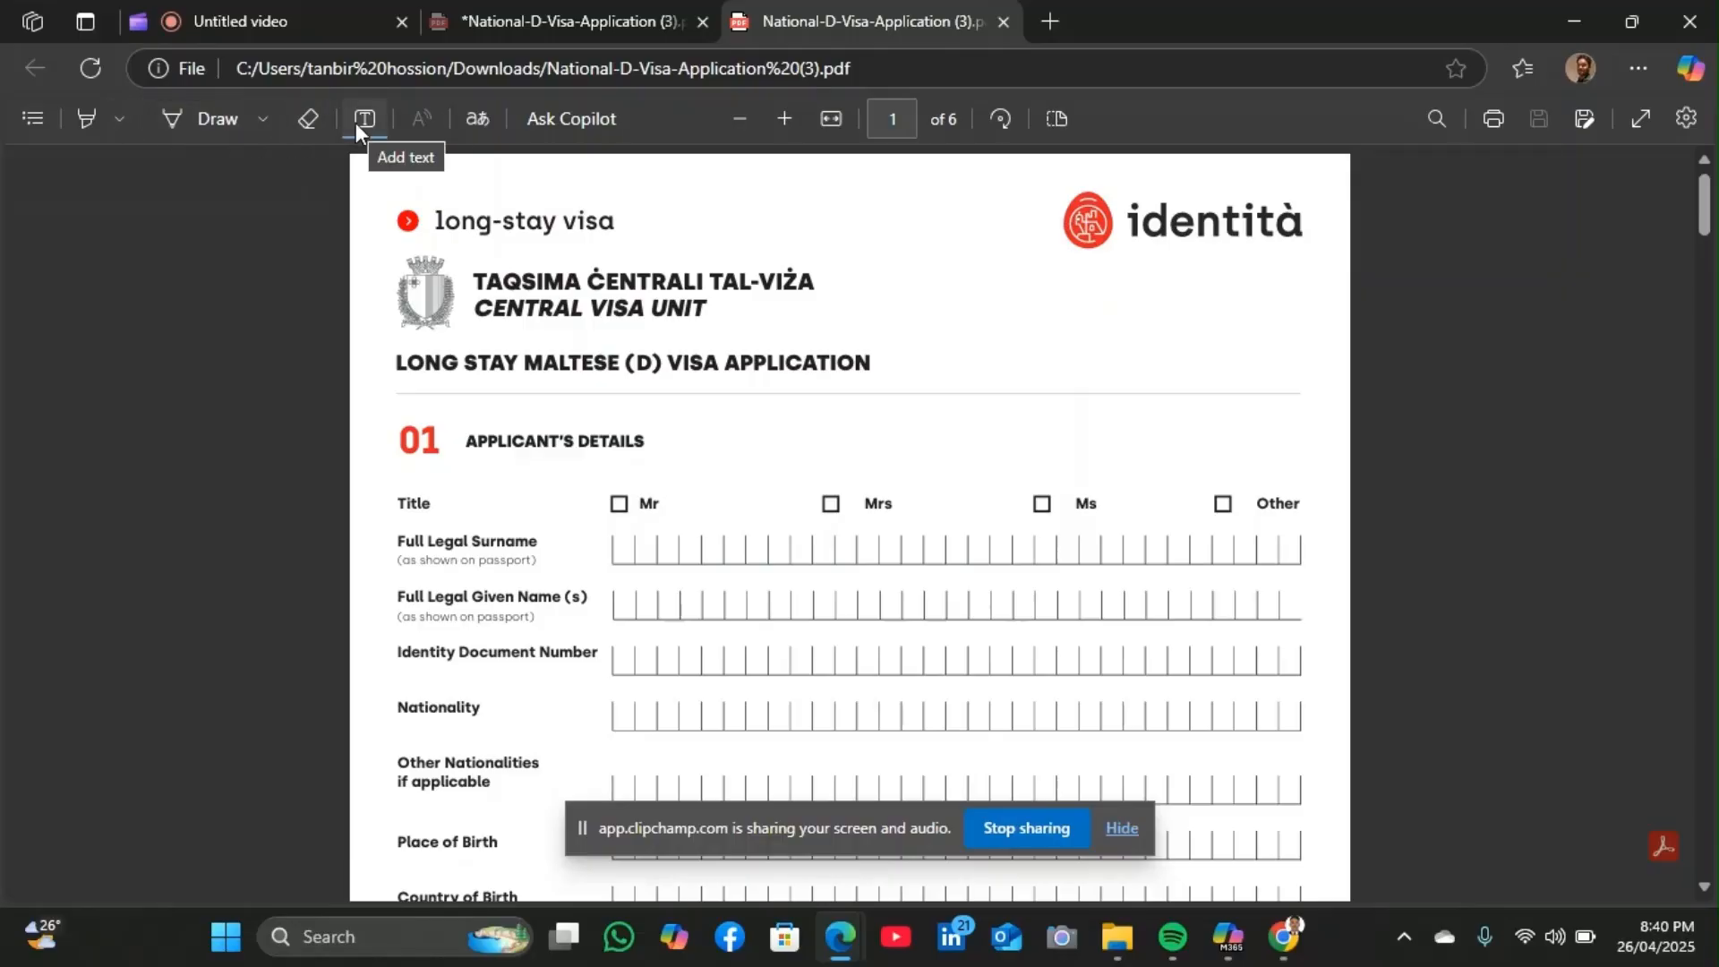
click(616, 543)
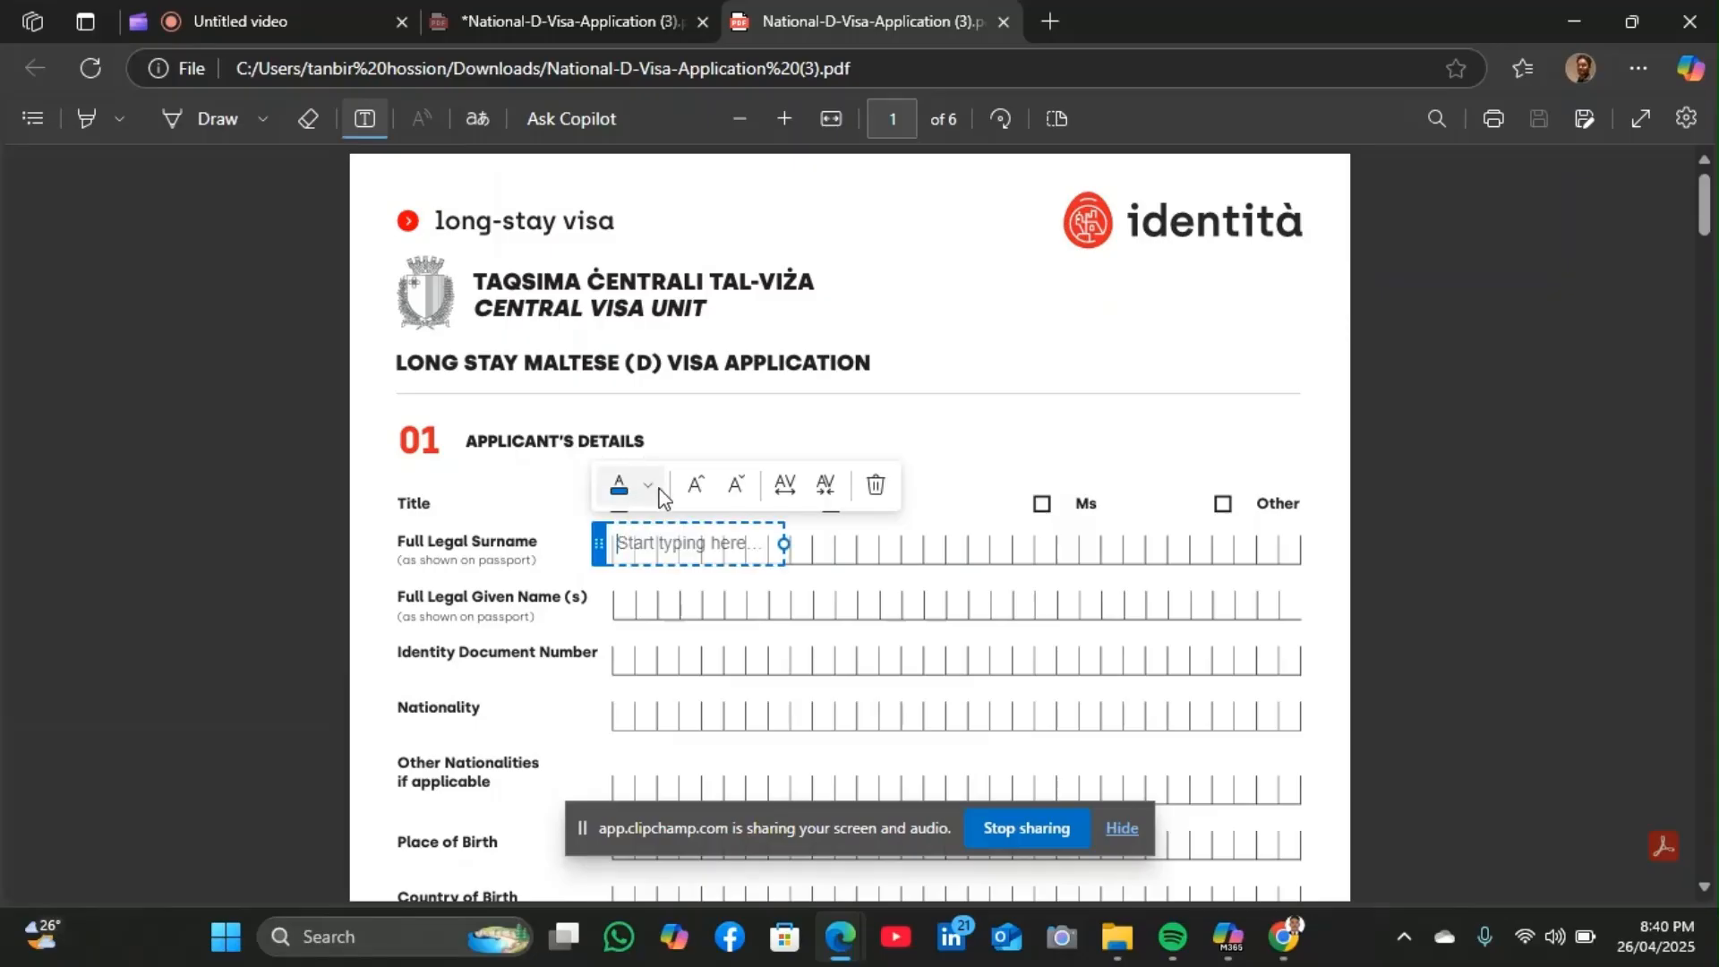
click(657, 490)
click(628, 428)
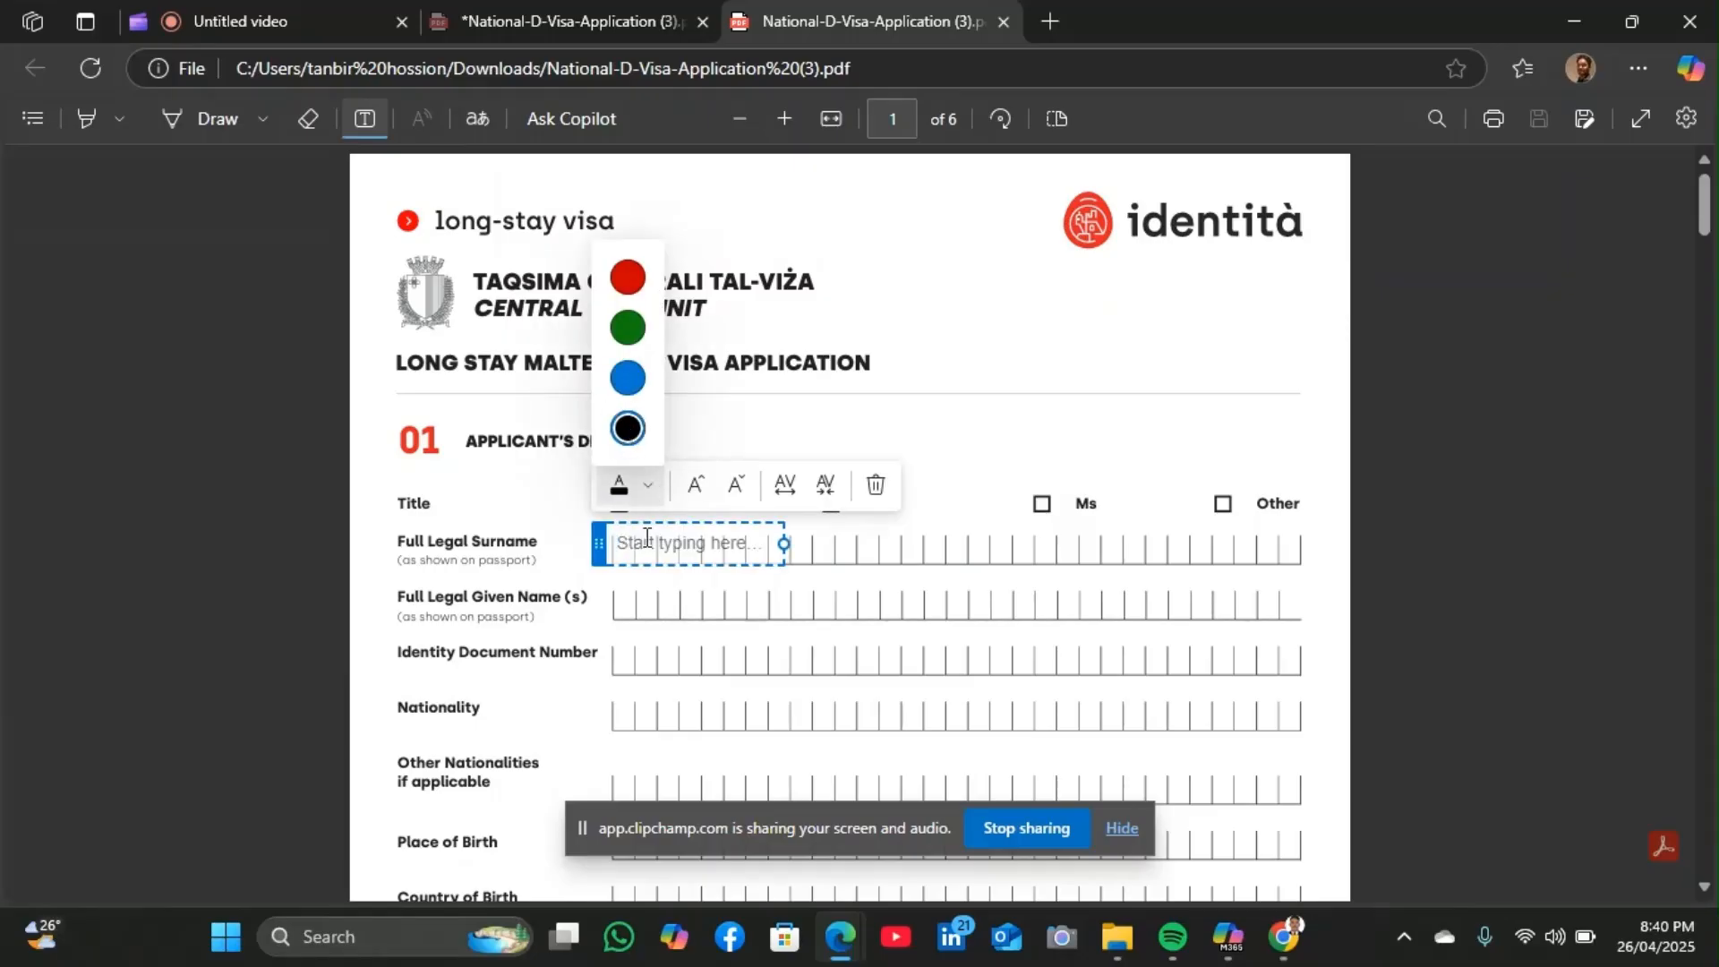
click(616, 546)
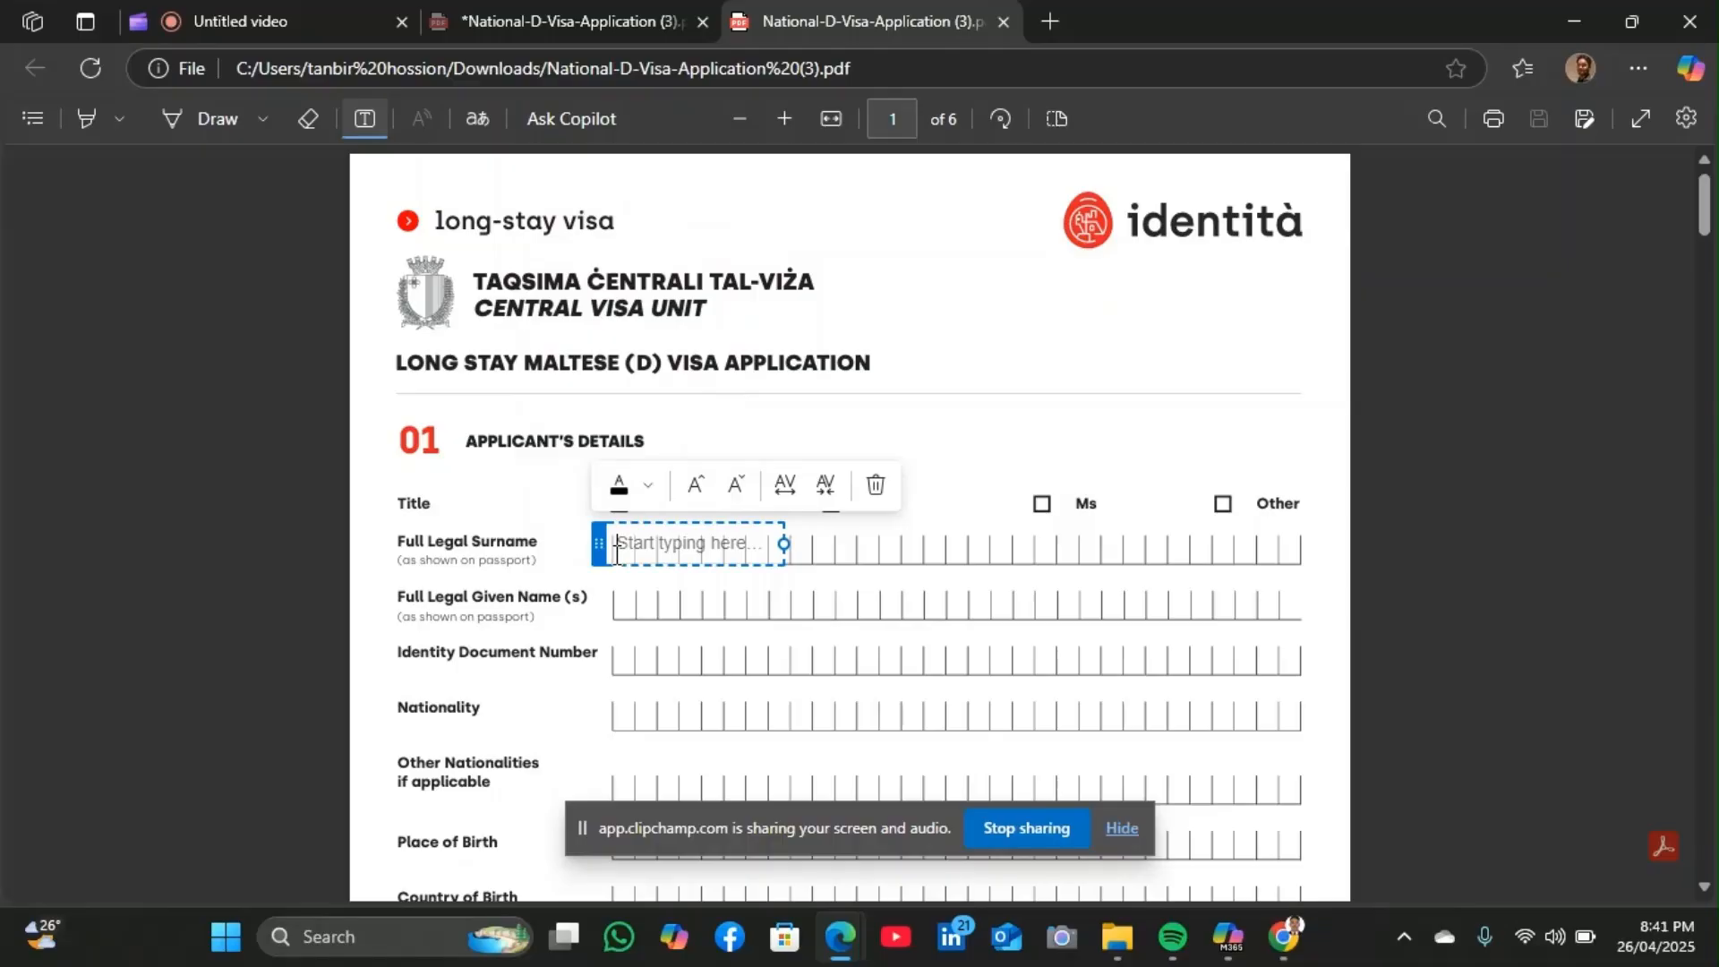
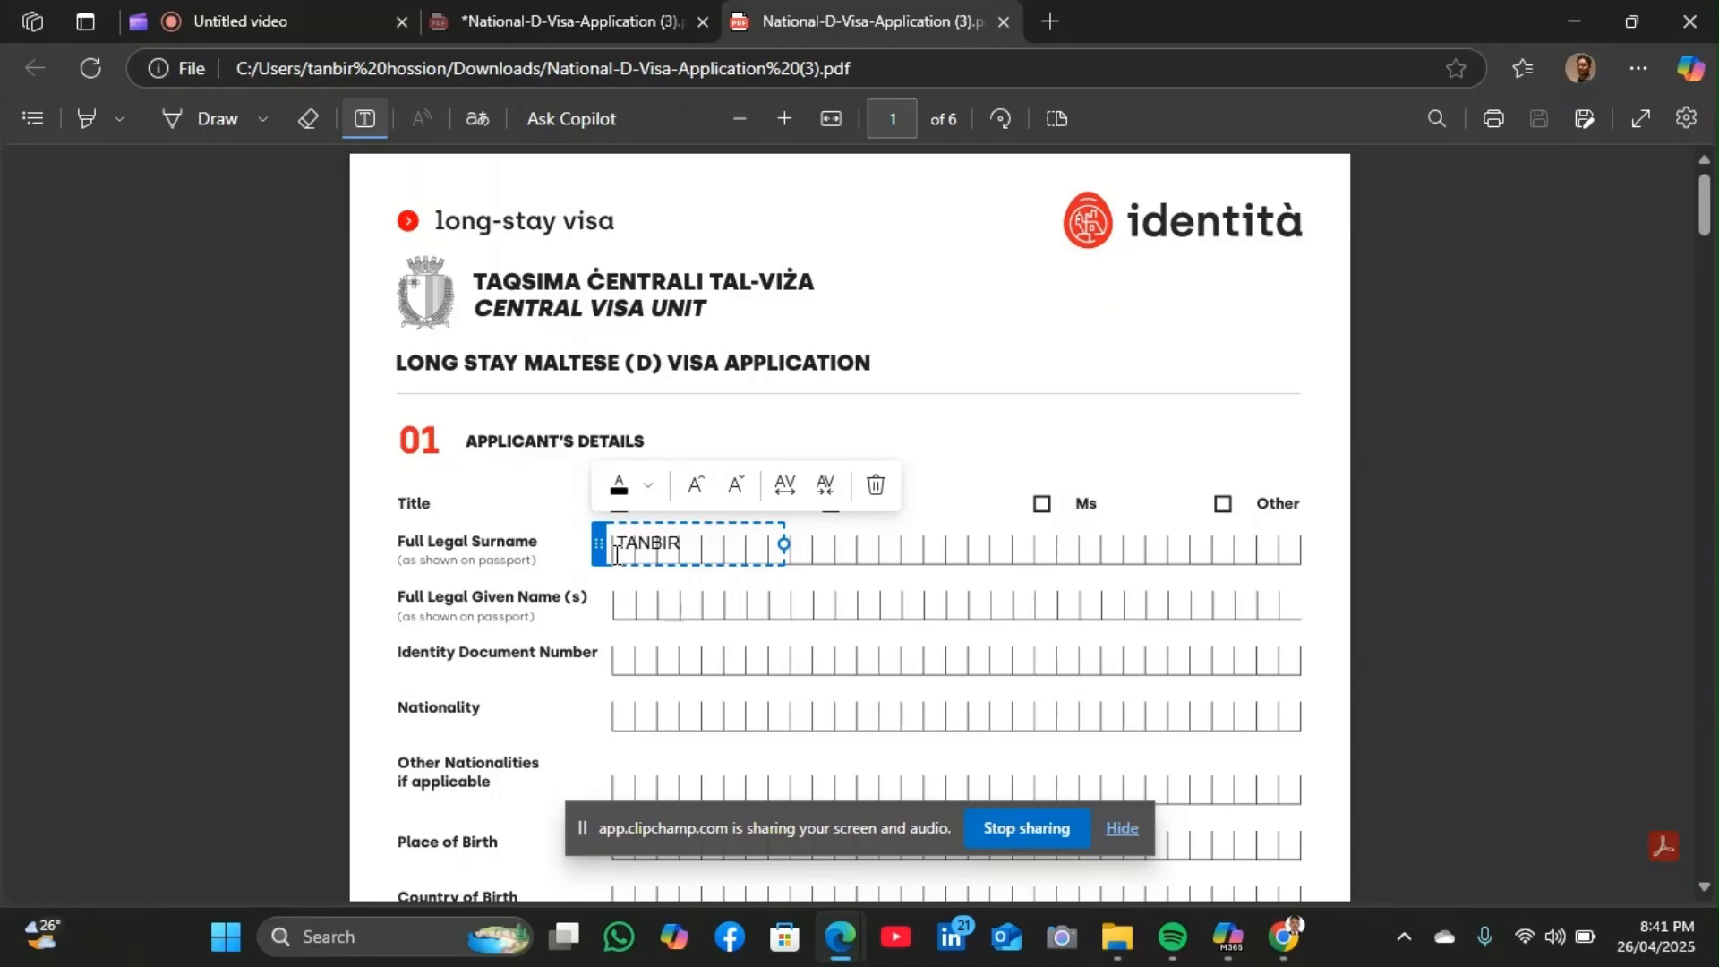
text(AA)
key(BackSpace)
text(N B I R)
click(1001, 488)
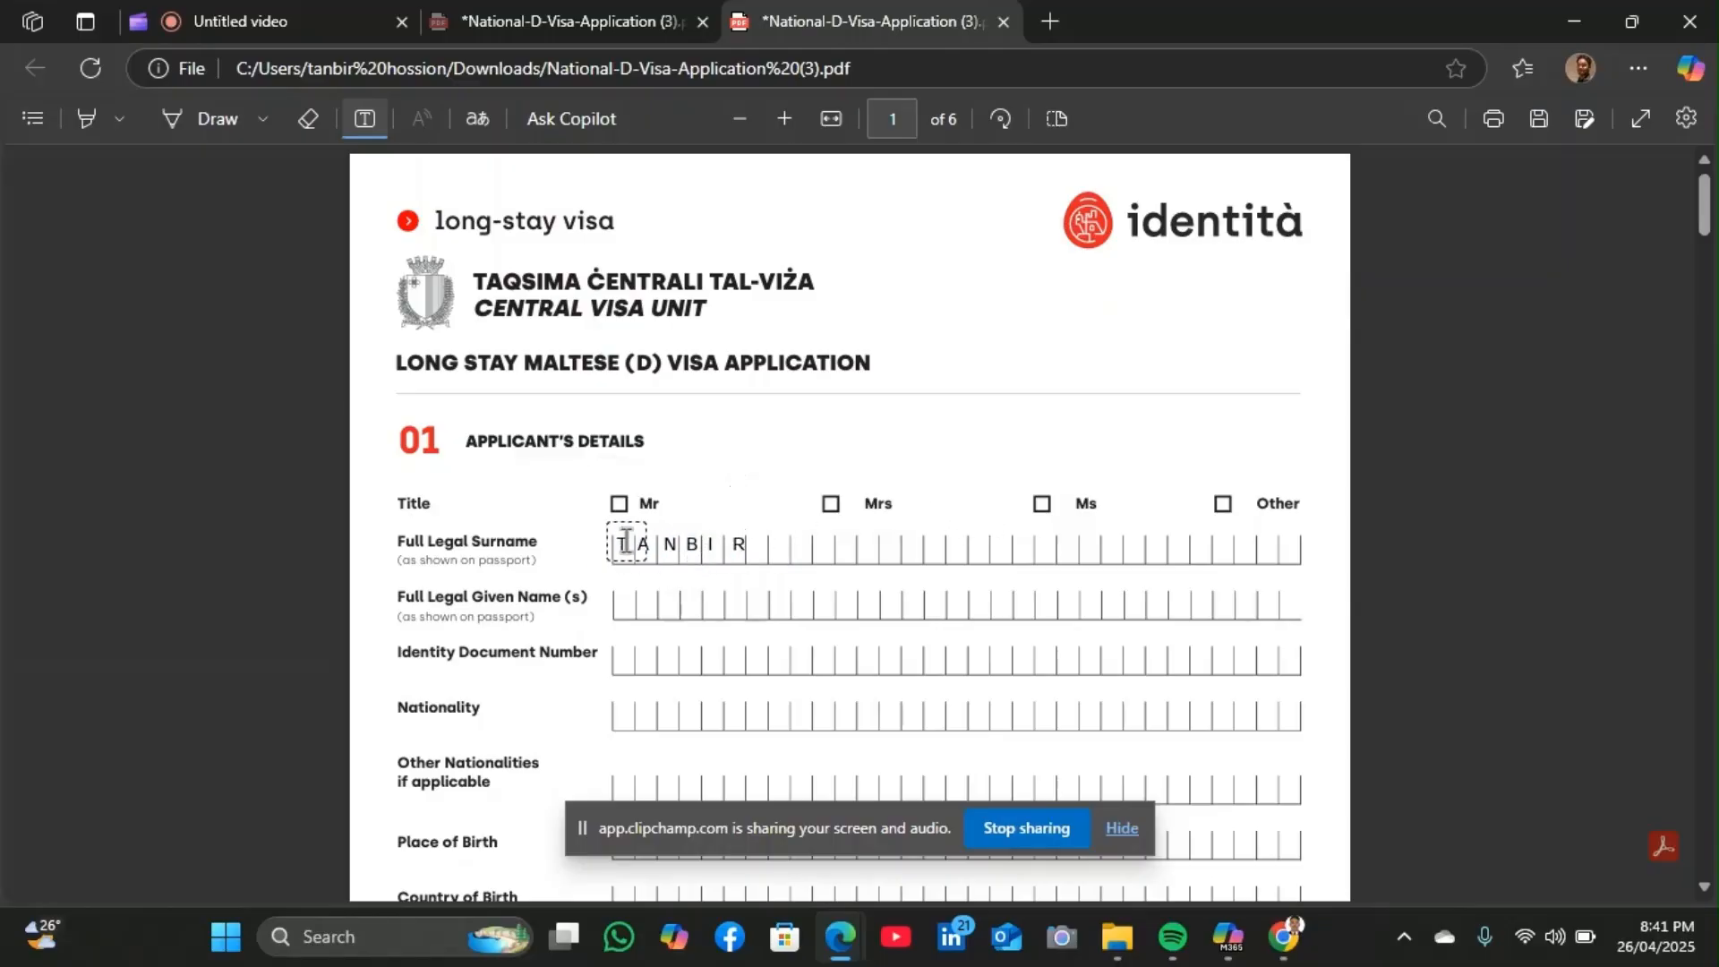
Drag the surname text box so its letters line up with the surname boxes
click(645, 568)
drag(645, 568, 647, 543)
click(645, 544)
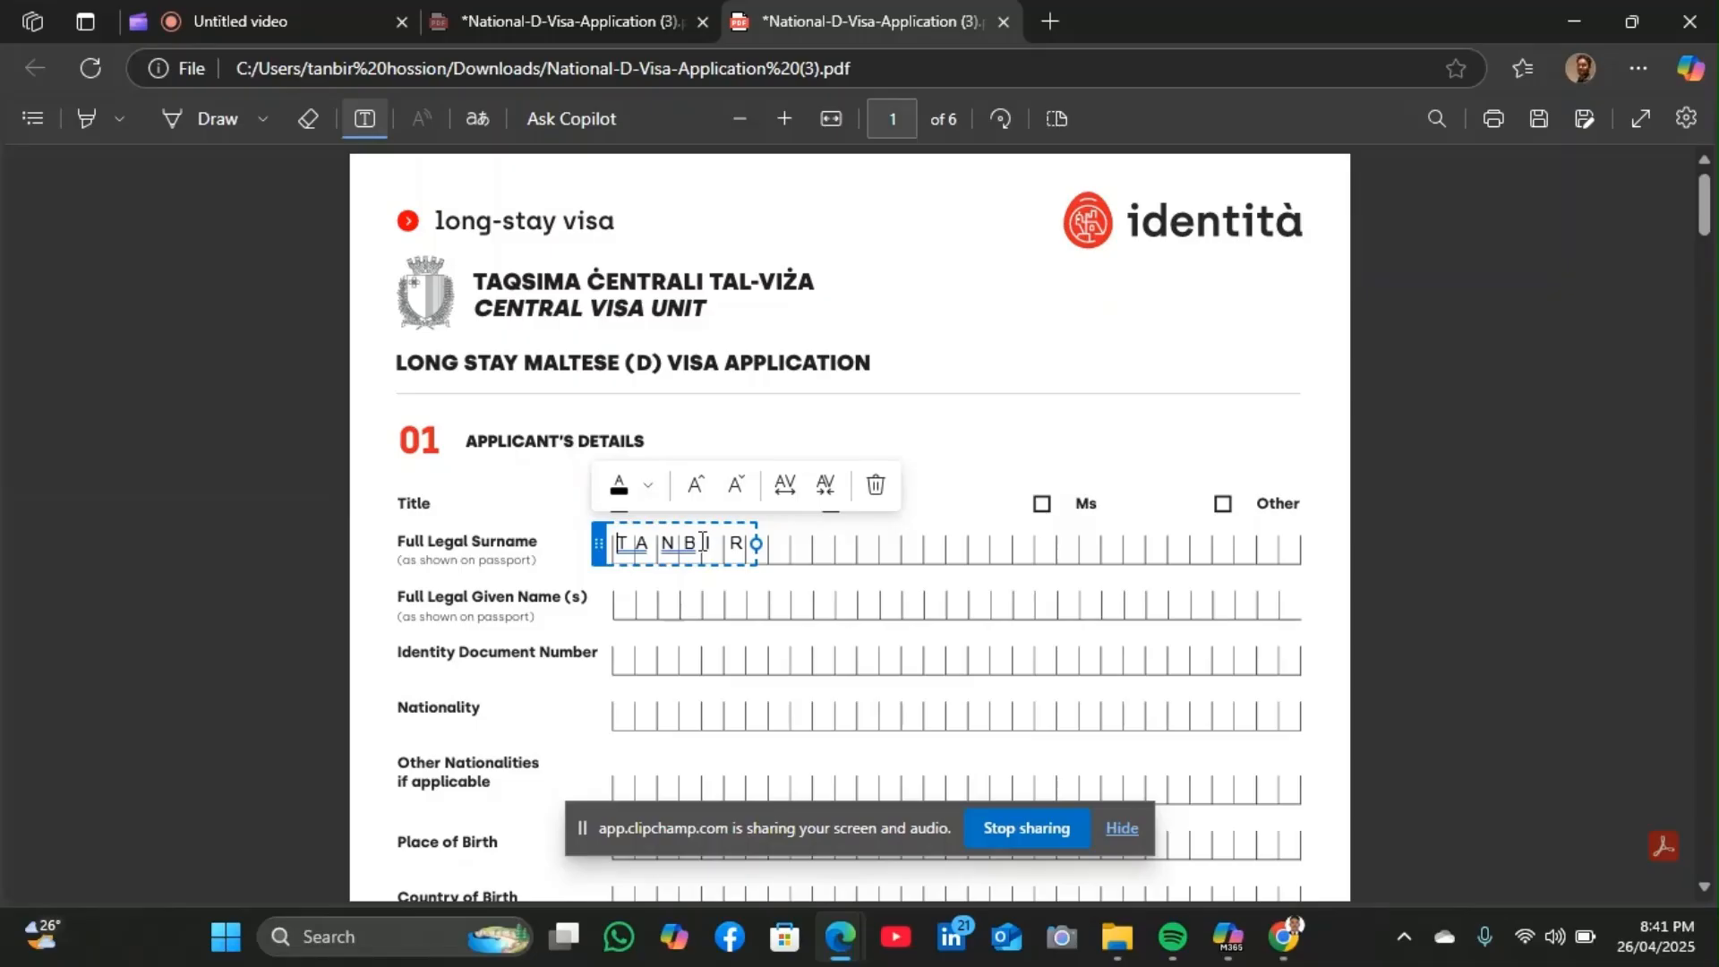
click(772, 575)
click(712, 559)
mouse_move(597, 543)
mouse_down()
mouse_move(597, 563)
mouse_move(597, 520)
mouse_move(598, 550)
mouse_up()
Type the applicant's given name on the Given Name(s) row and nudge it into the boxes
click(929, 537)
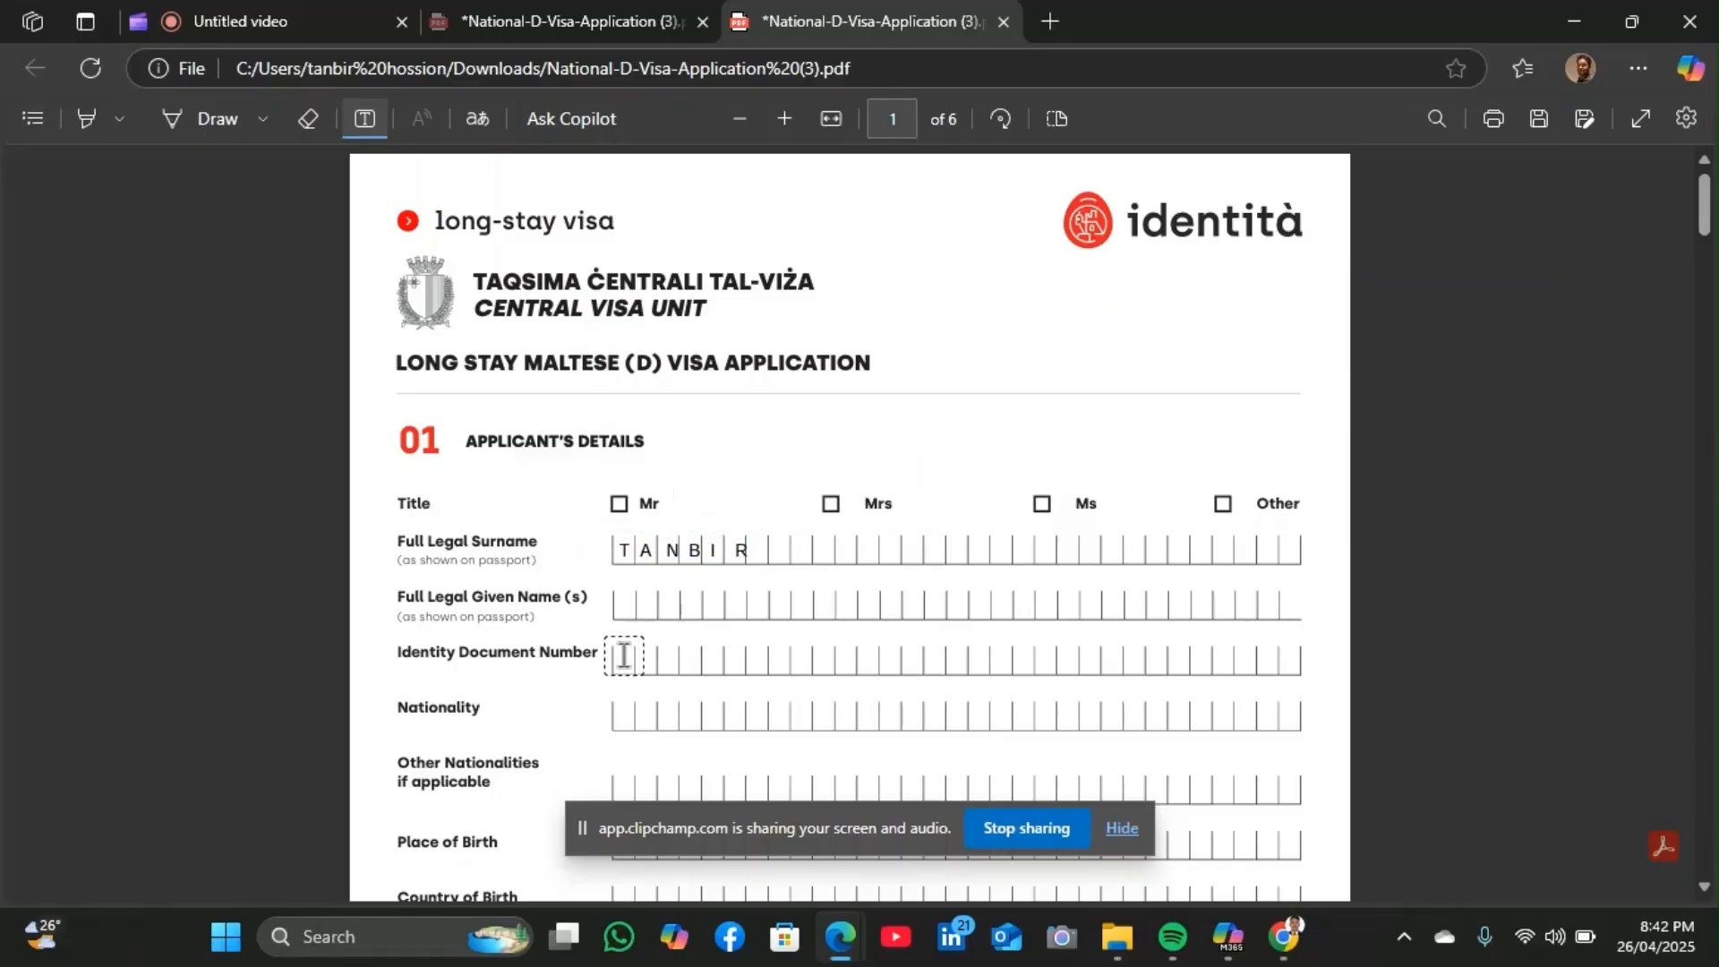
click(623, 600)
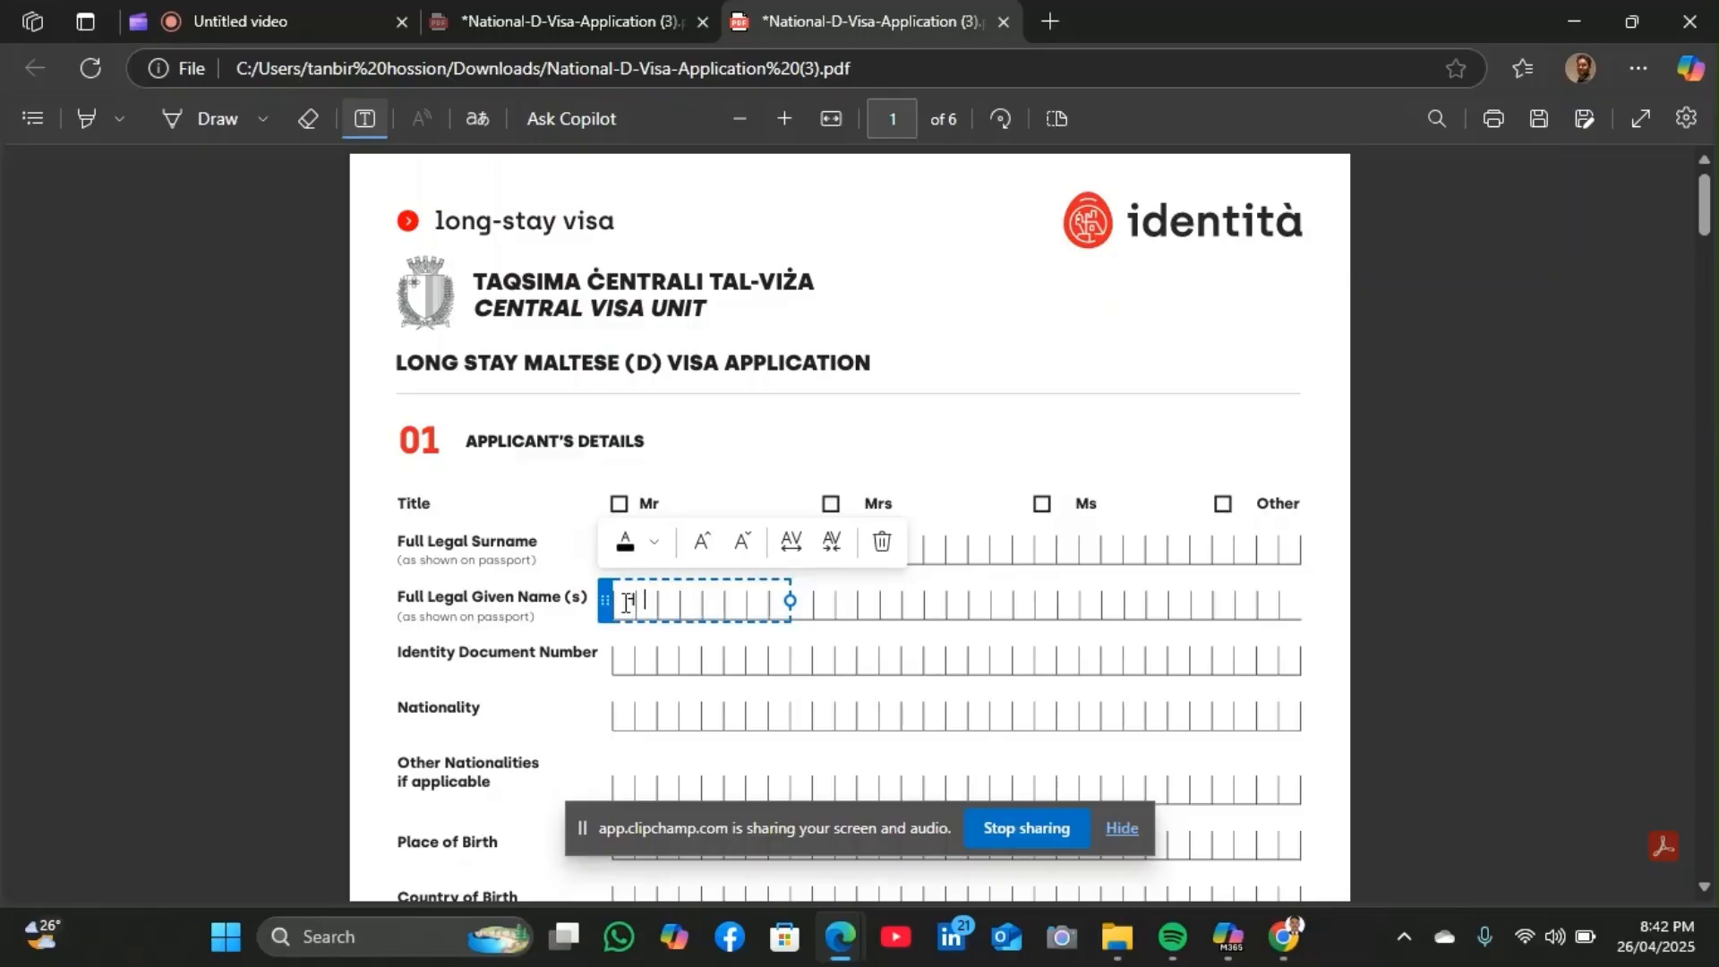
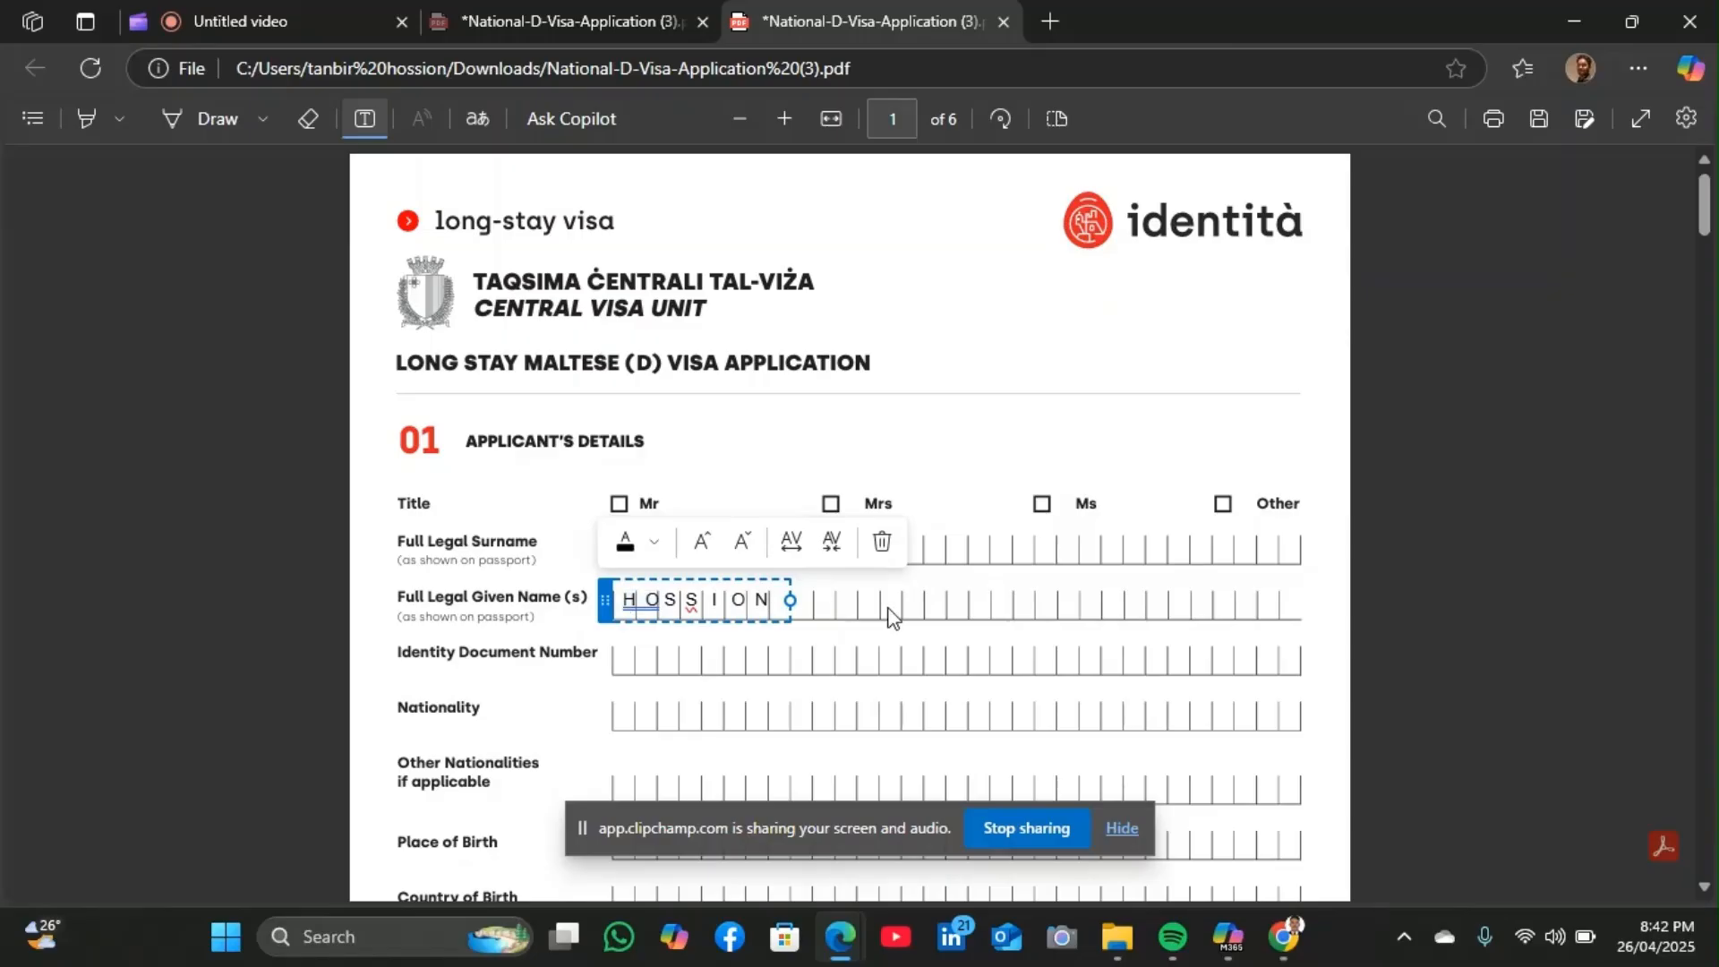
click(918, 616)
click(703, 600)
drag(603, 594, 600, 600)
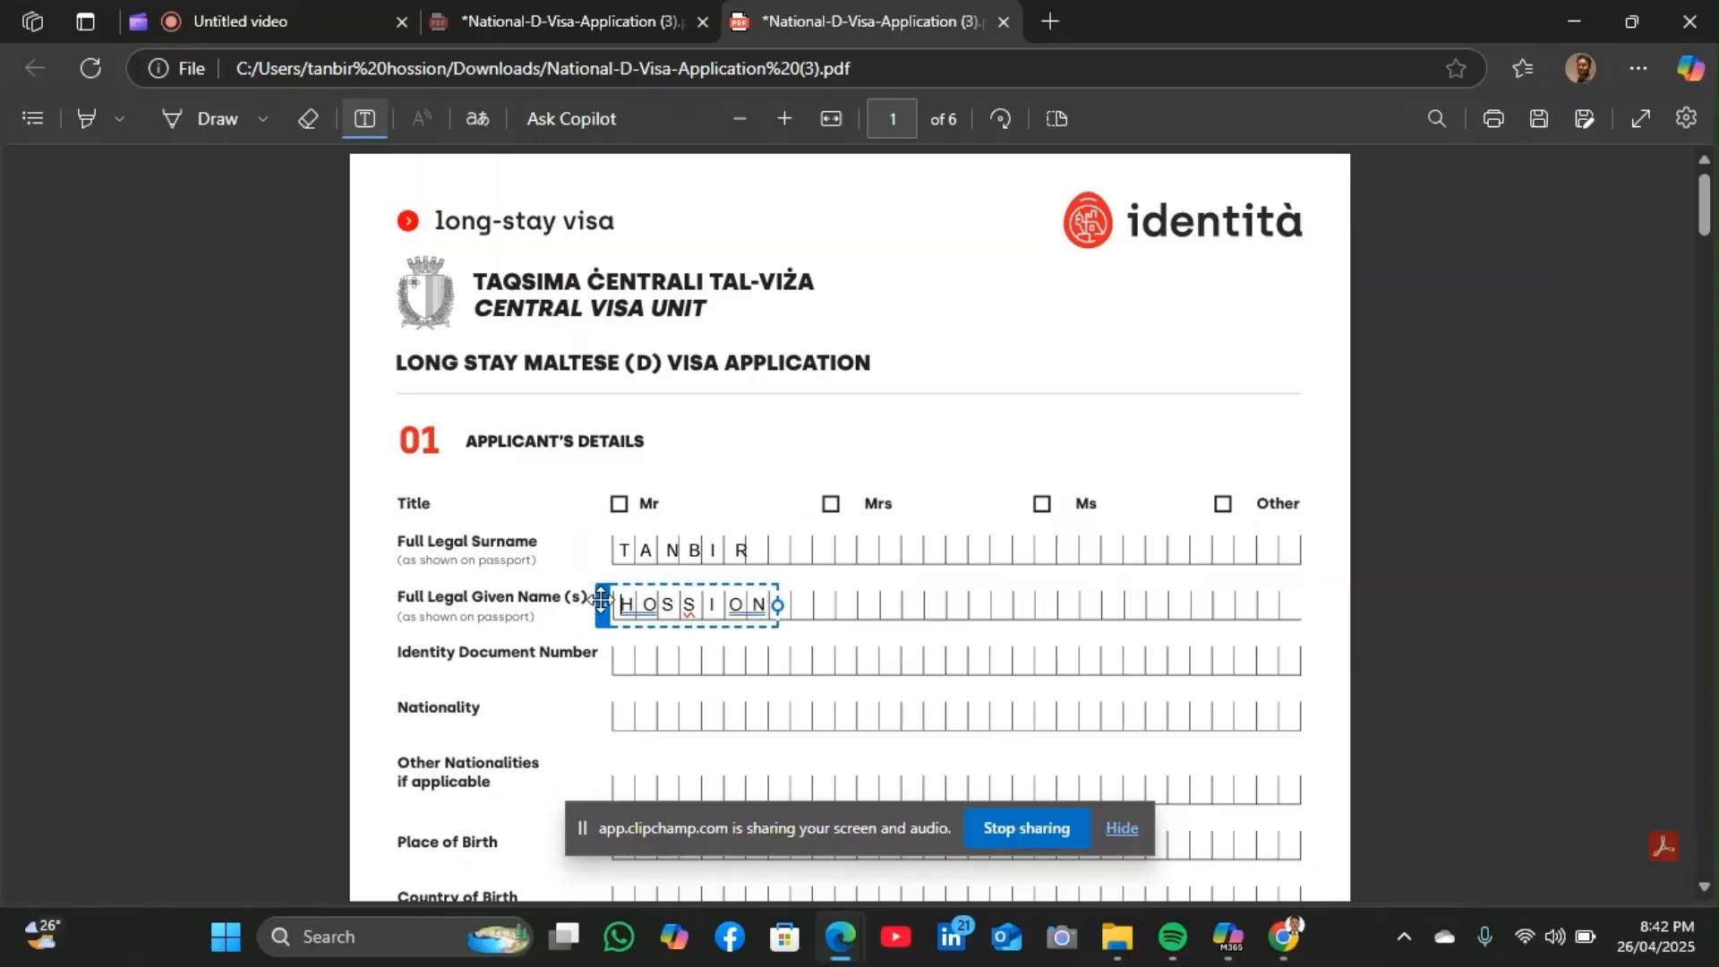
click(921, 560)
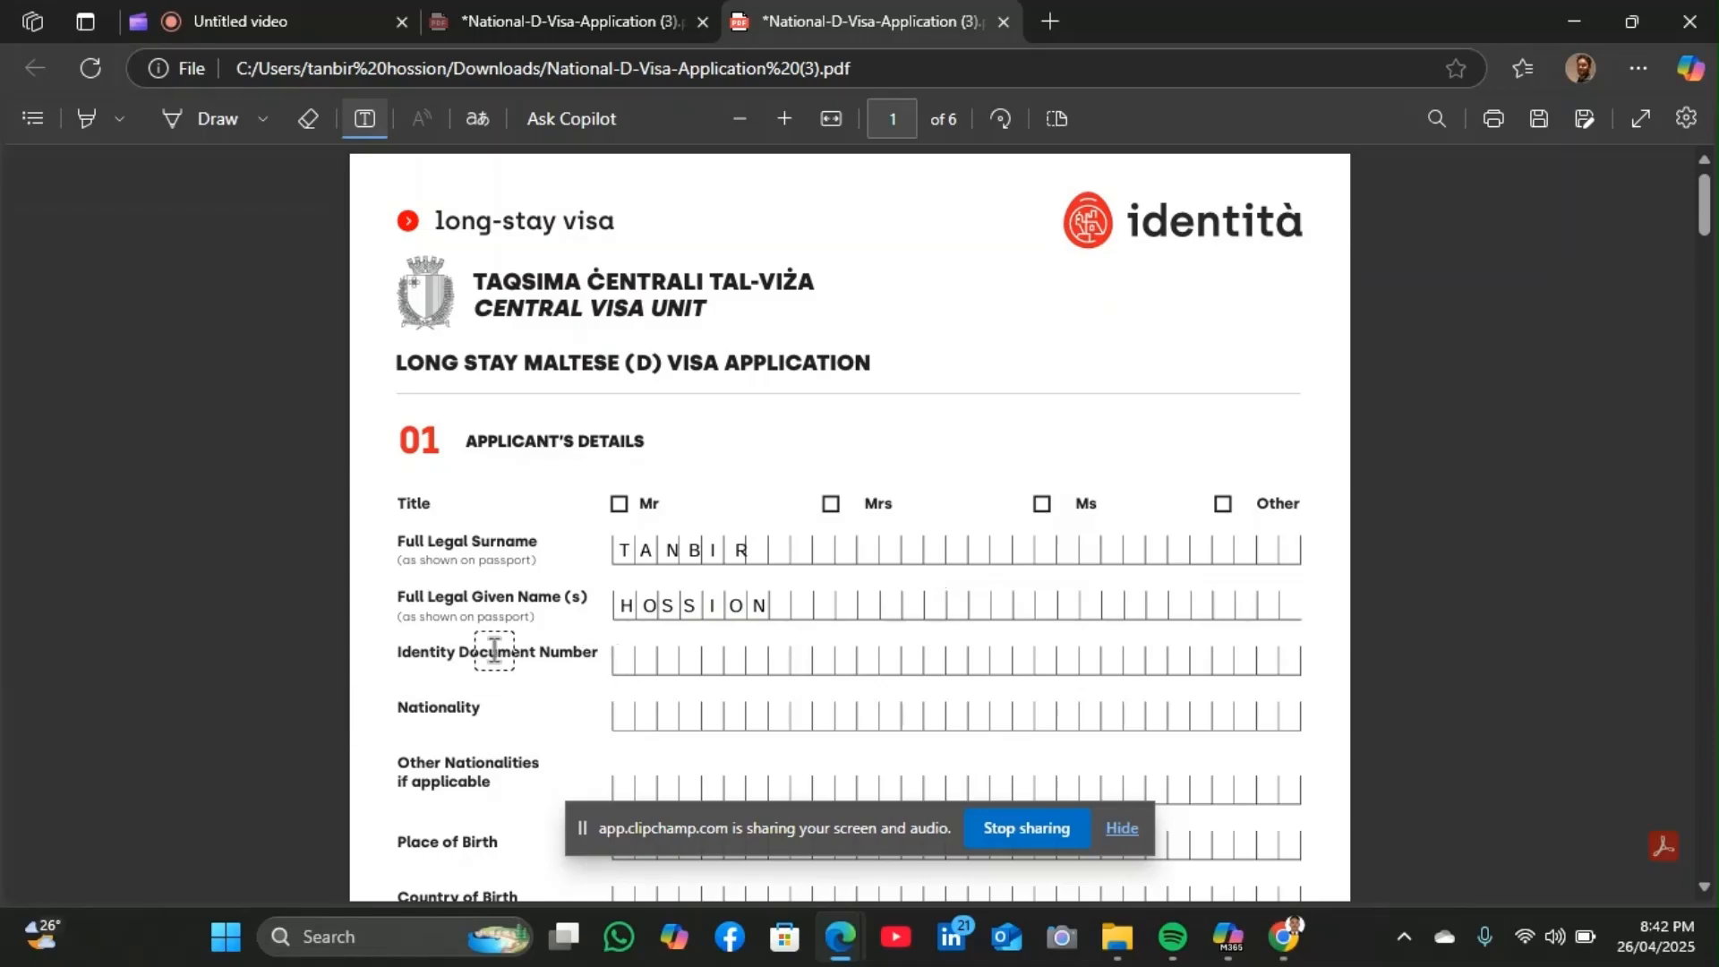
Enter the applicant's identity document number, aligned with the Identity Document Number boxes
click(628, 653)
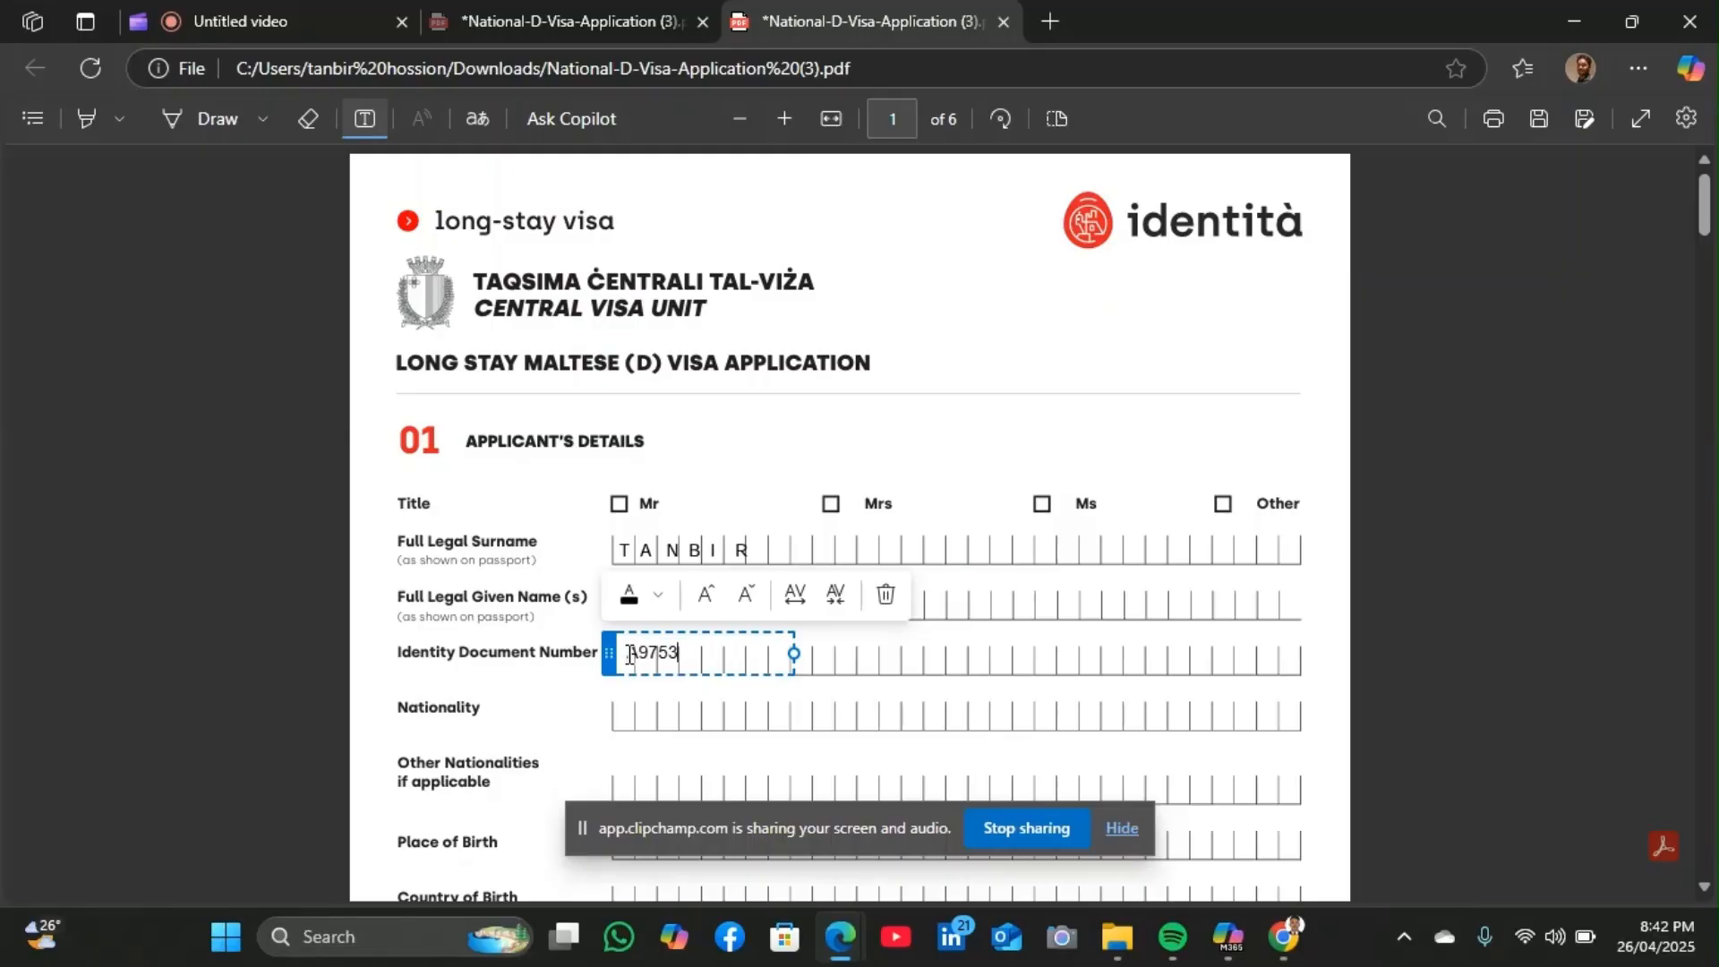
key(BackSpace)
key(BackSpace)
key(BackSpace)
key(BackSpace)
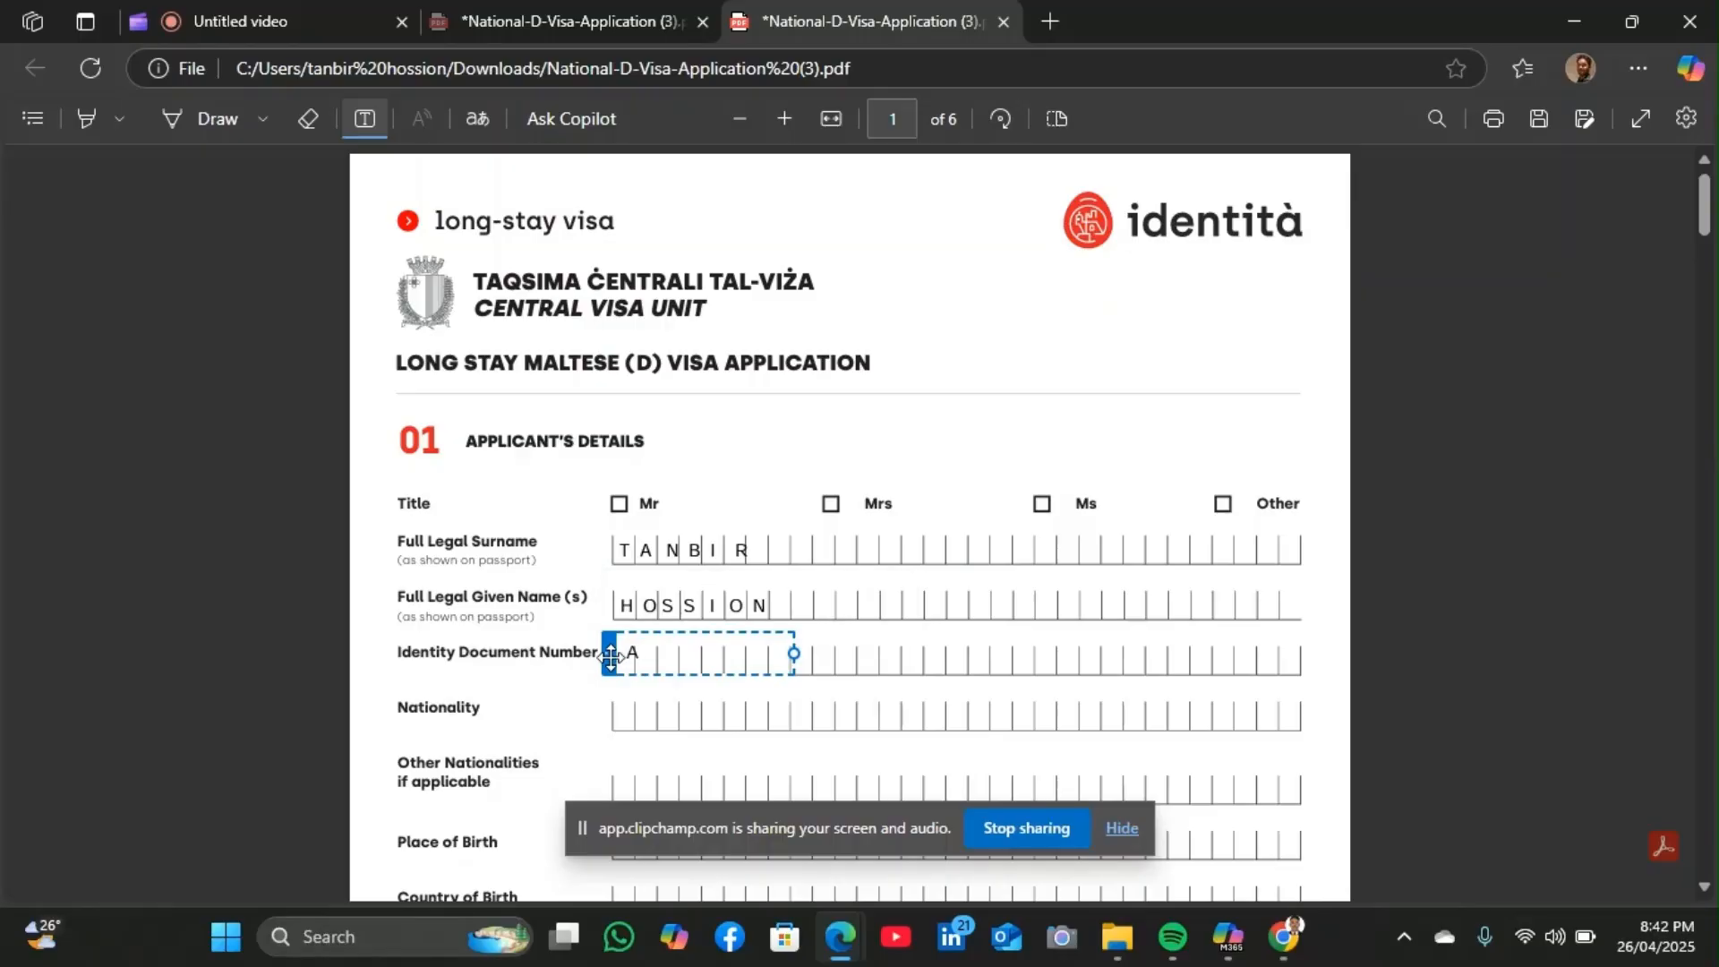
drag(611, 656, 598, 659)
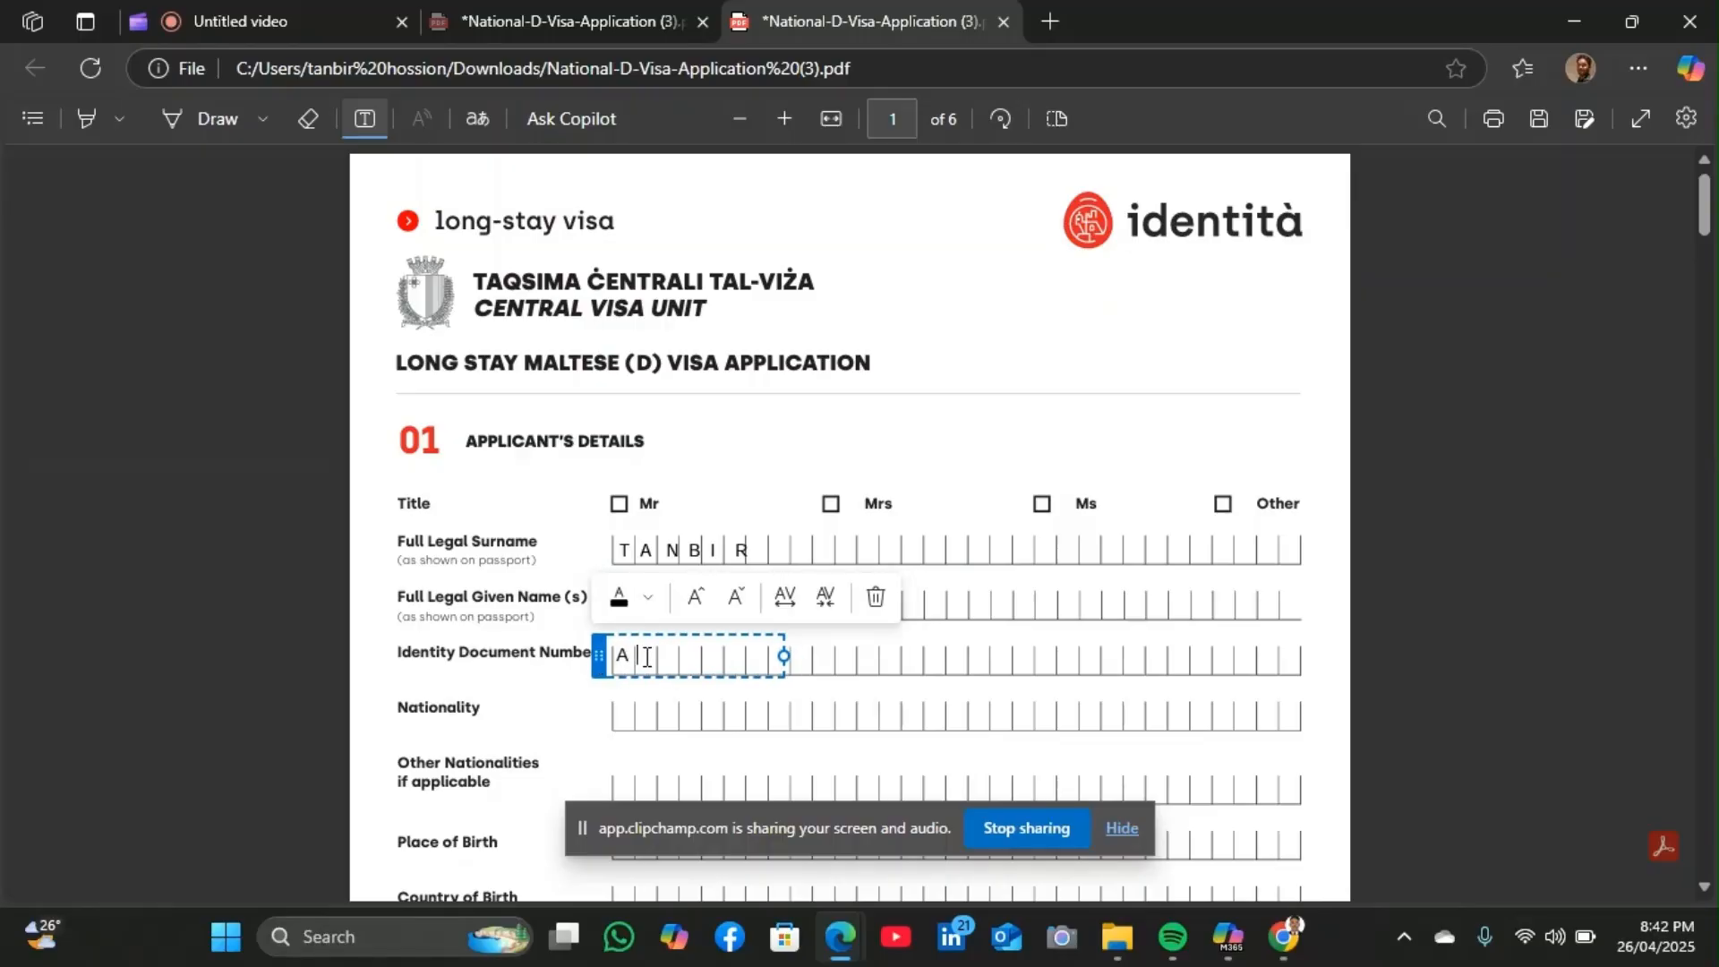
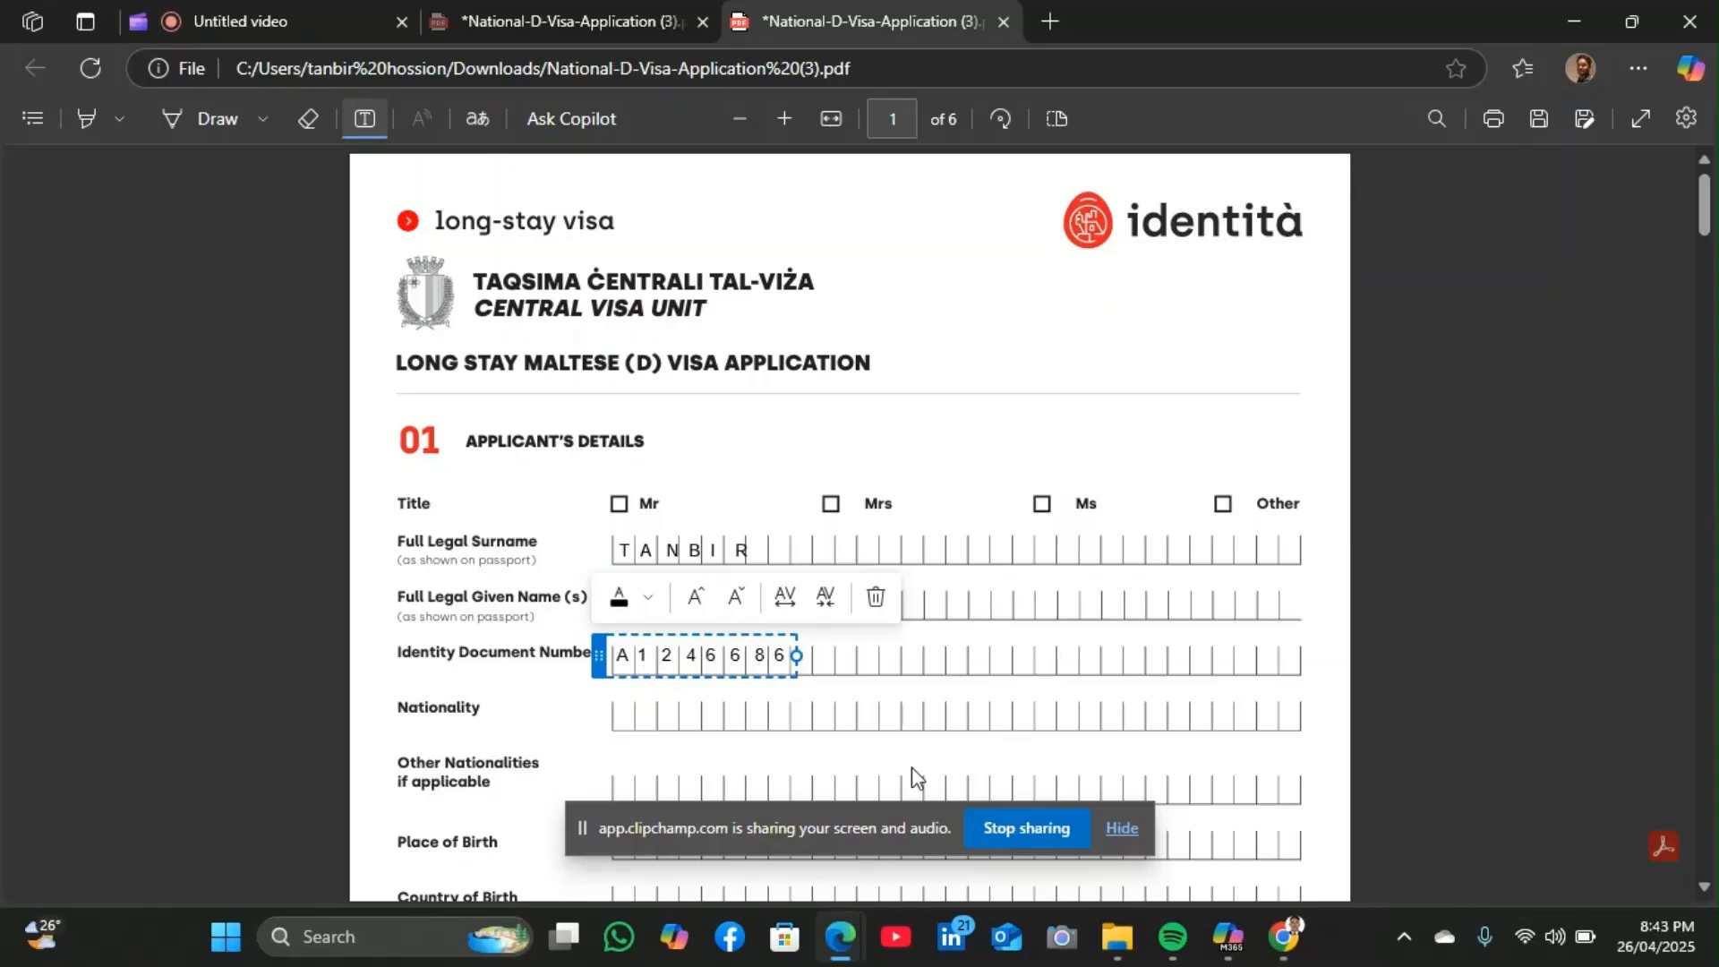
click(912, 714)
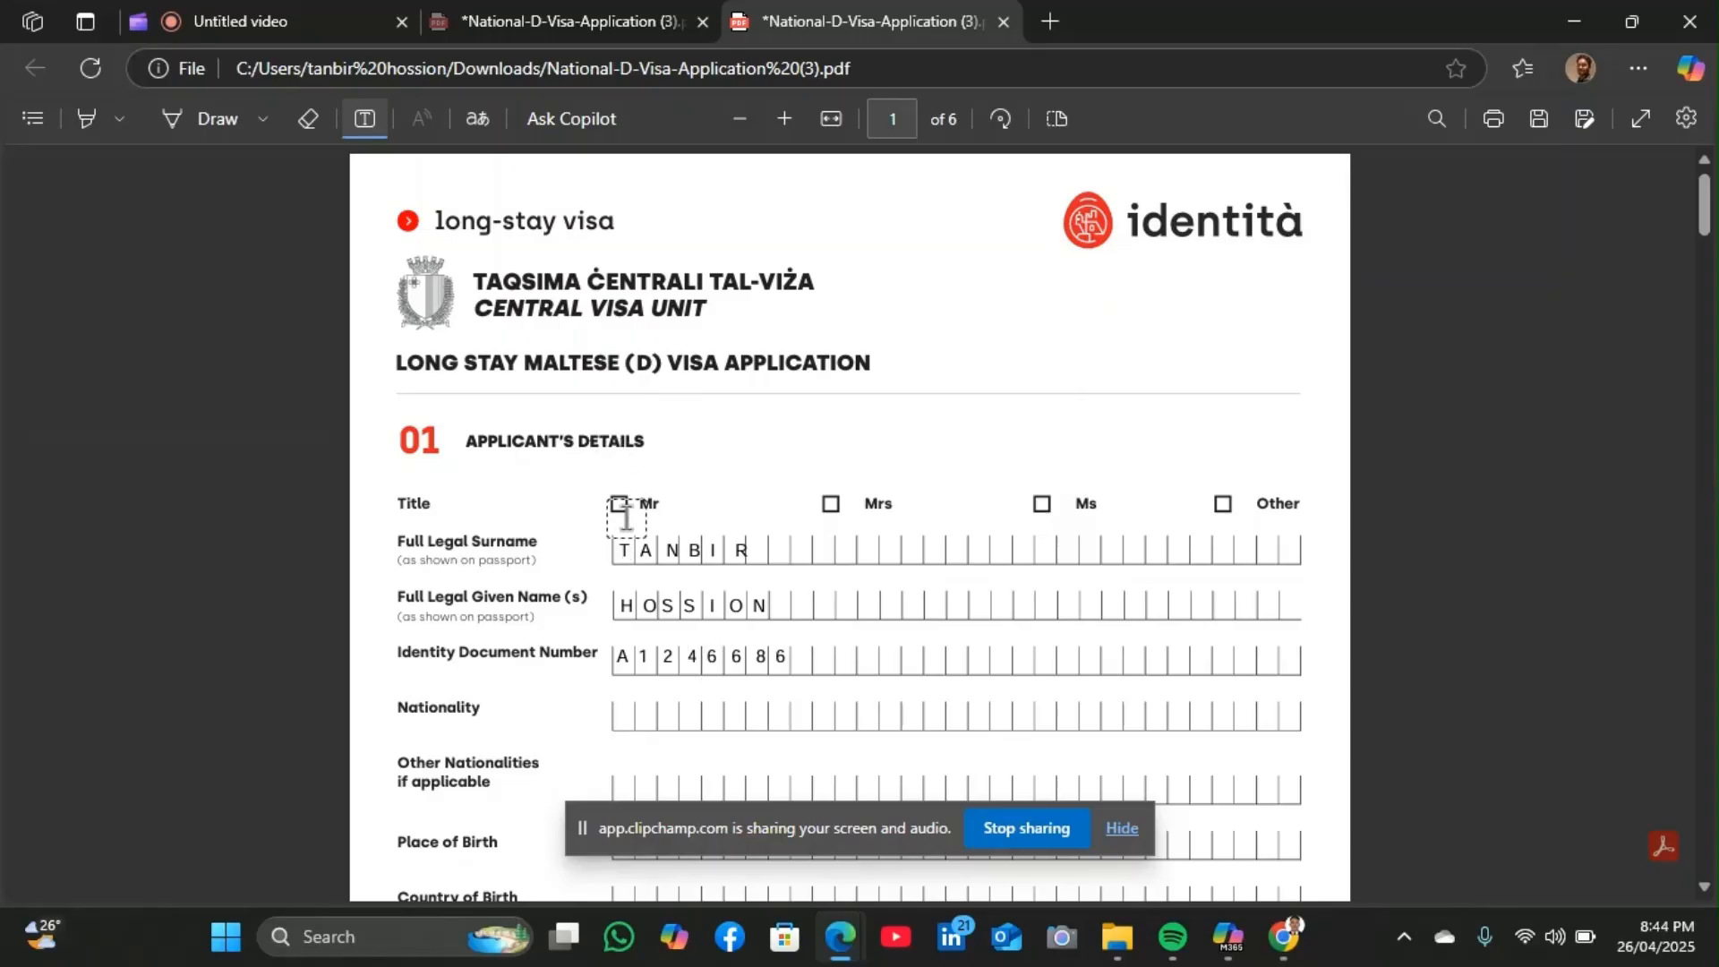
Draw a black freehand tick in the Mr title checkbox
click(189, 121)
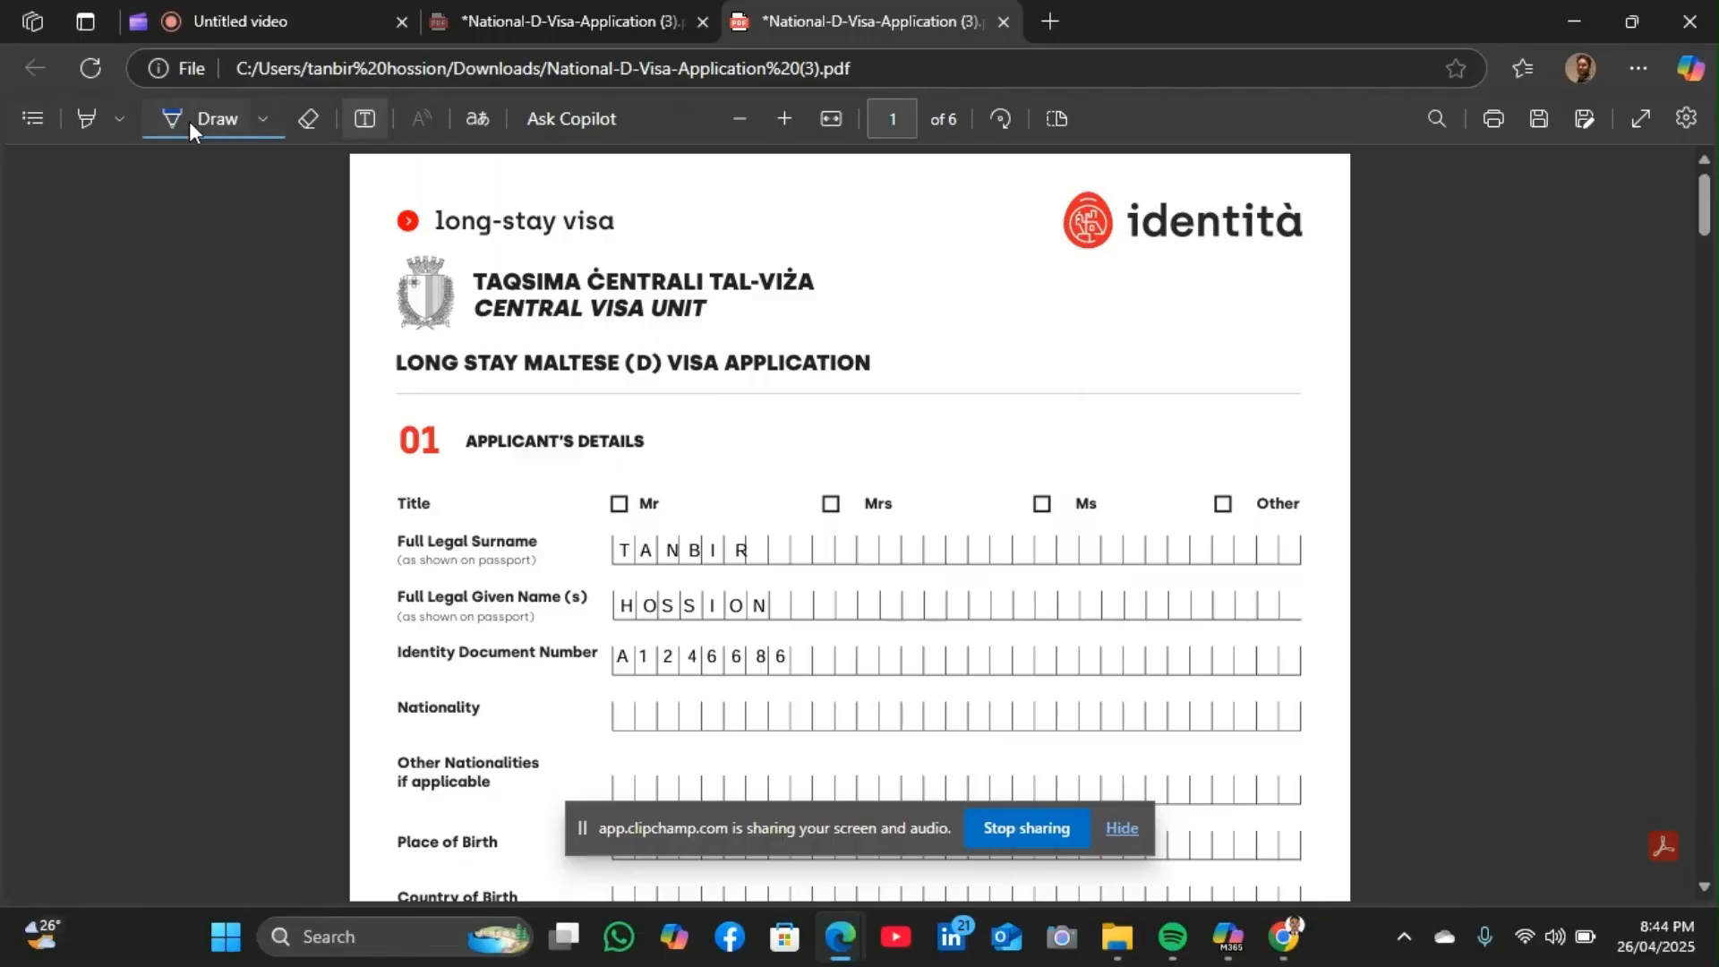
click(262, 118)
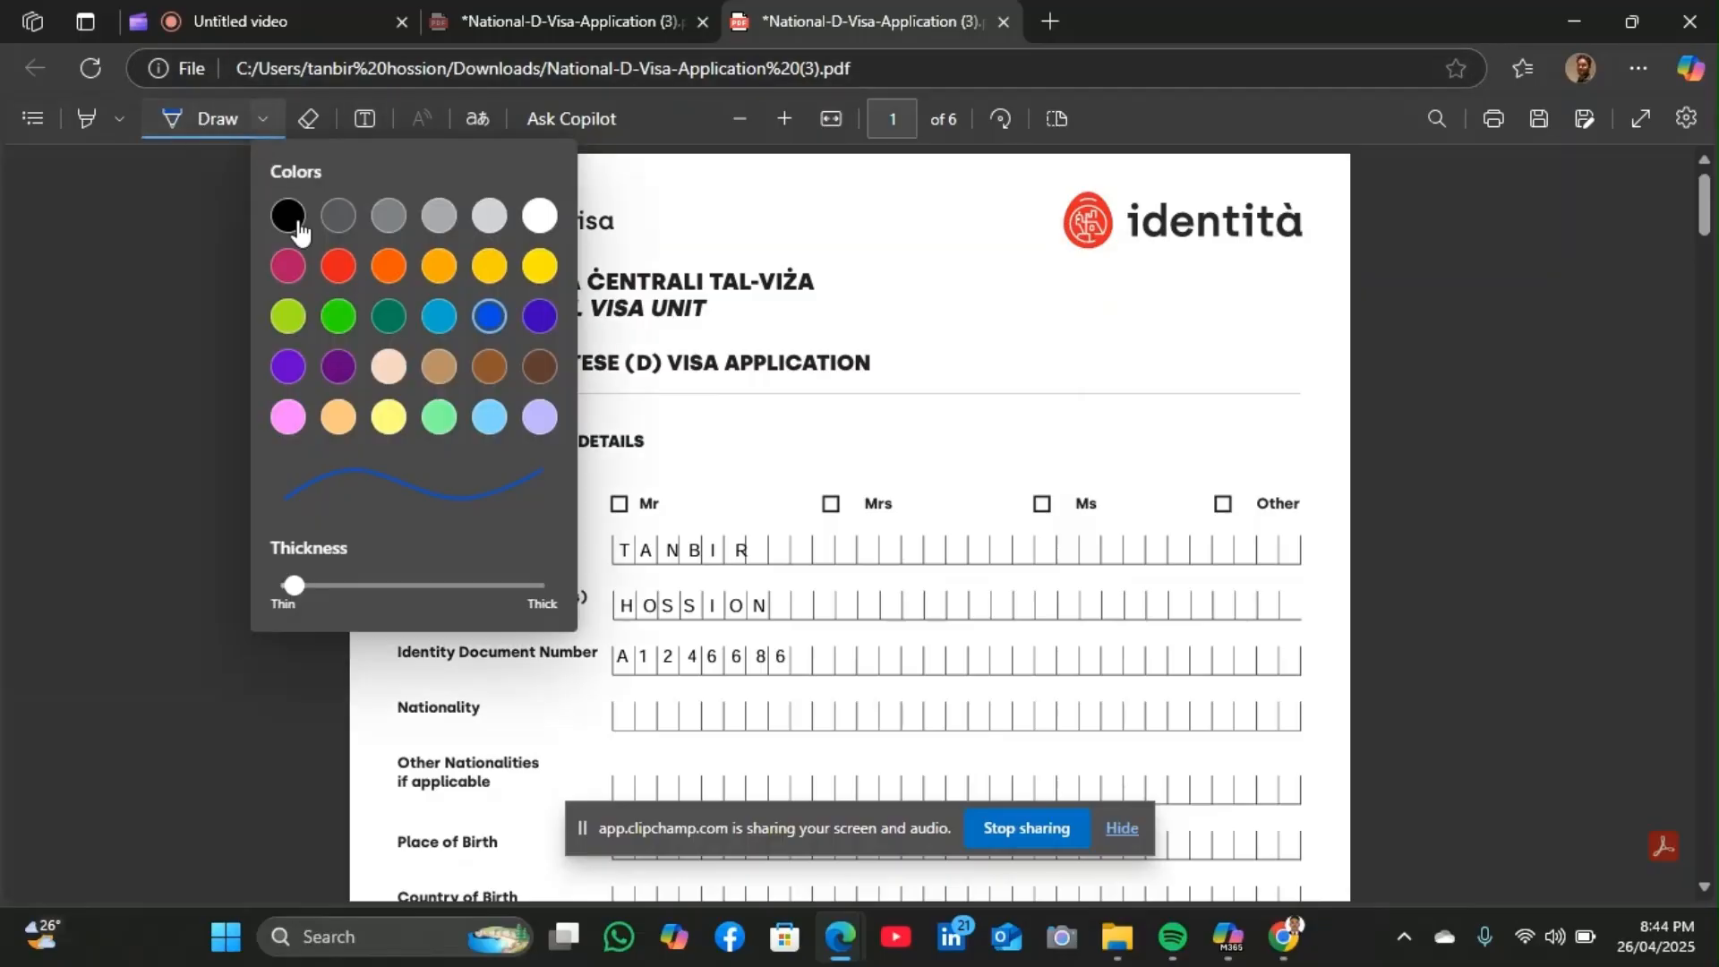
click(288, 215)
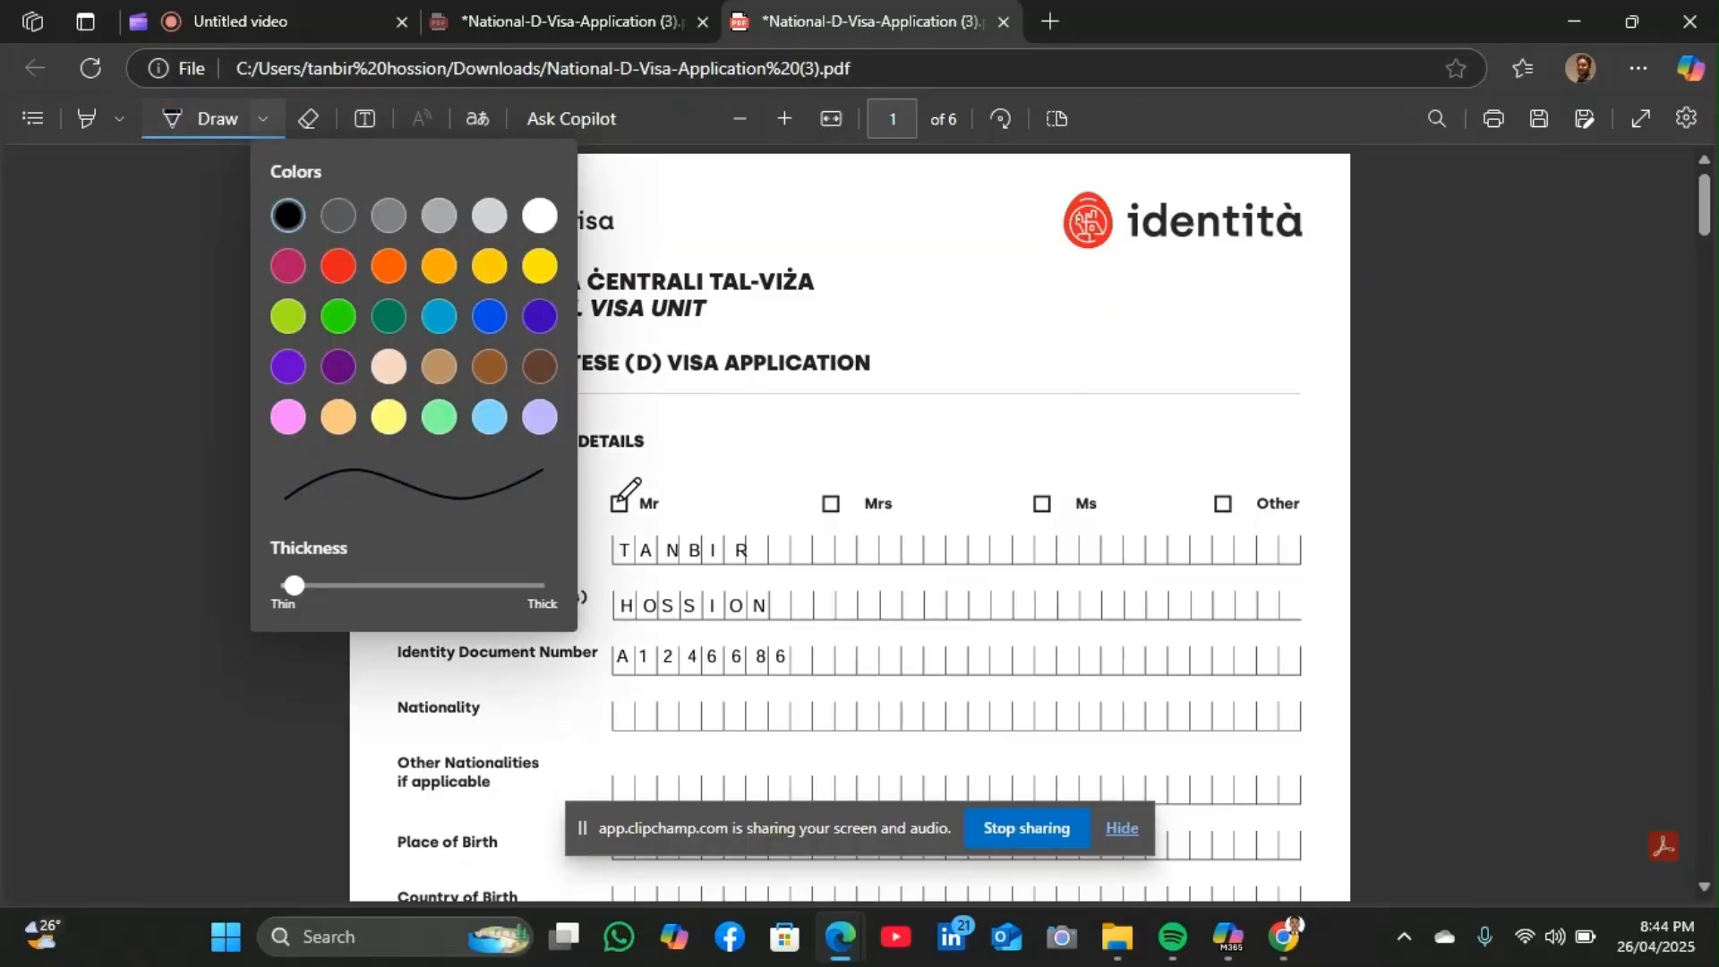
click(609, 499)
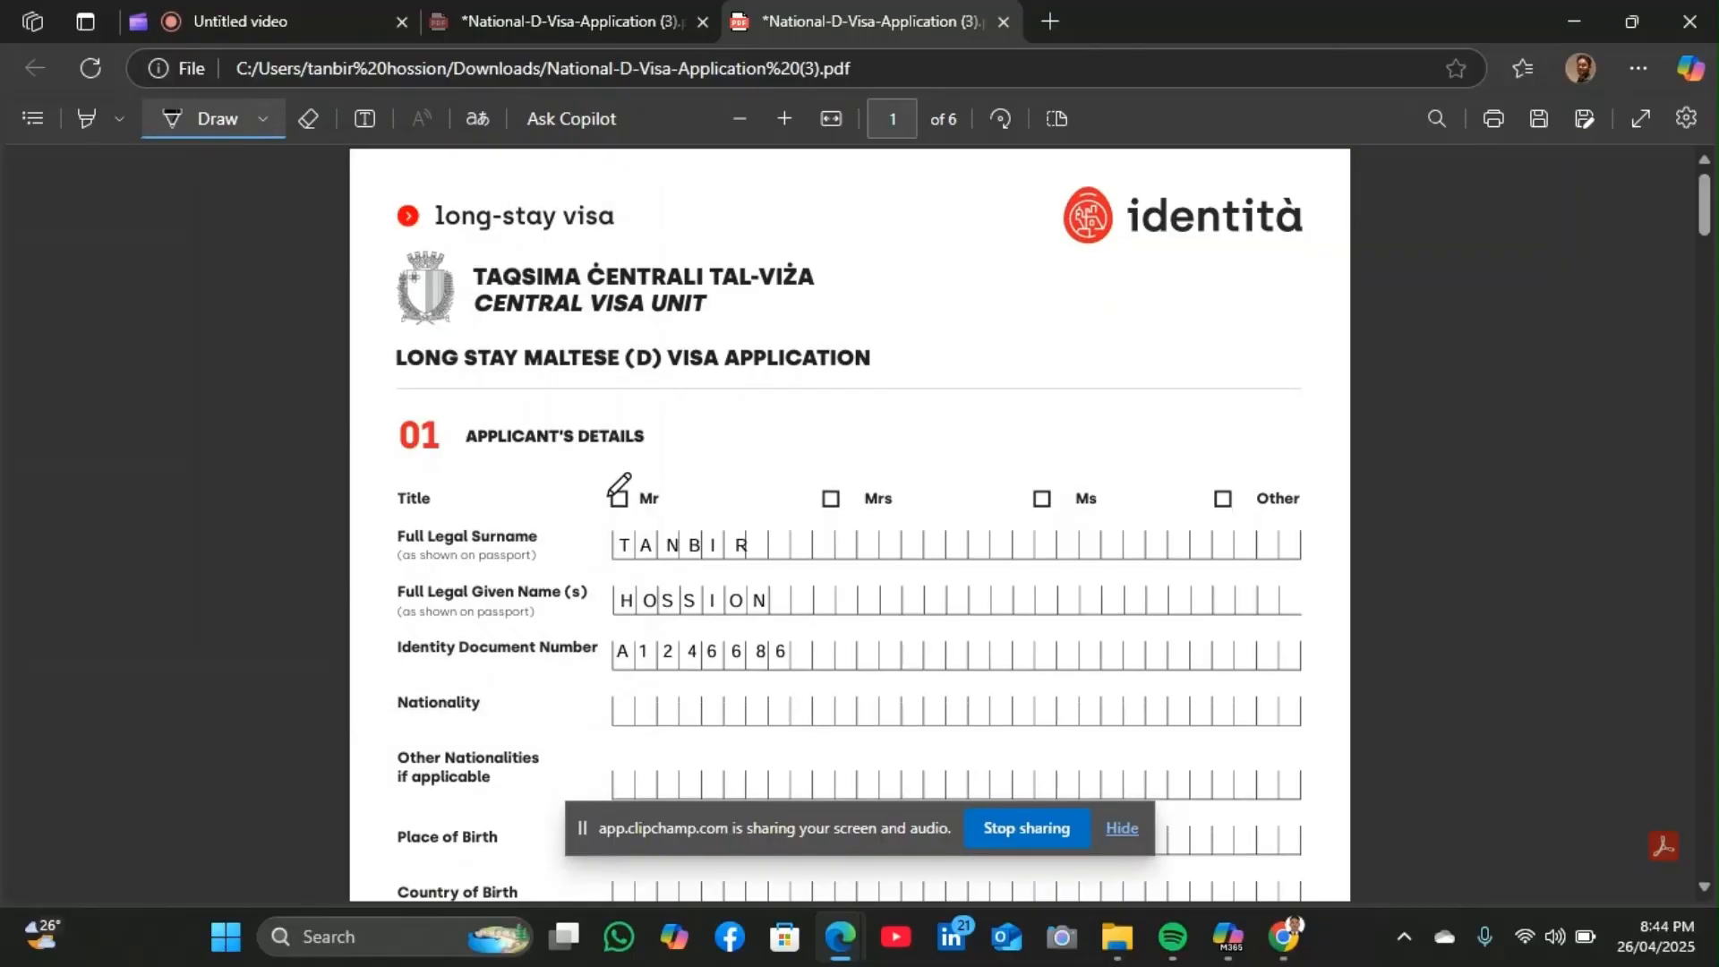
drag(612, 496, 631, 460)
click(365, 119)
scroll(819, 493, down, 2)
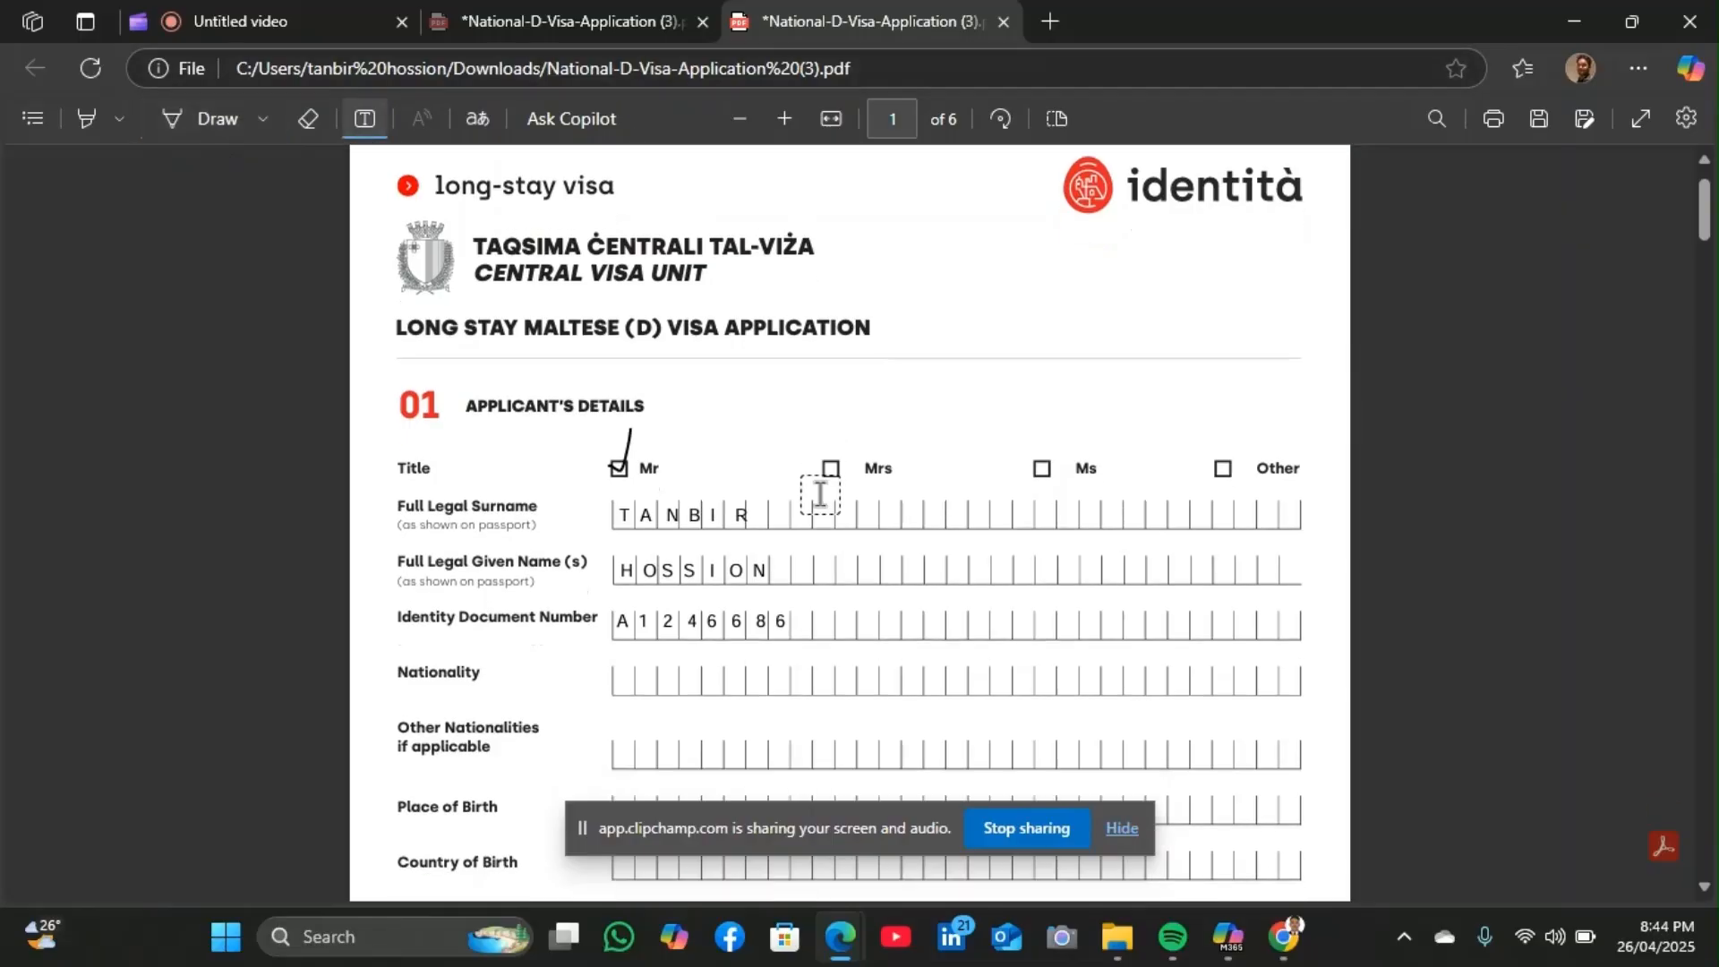
scroll(819, 492, down, 2)
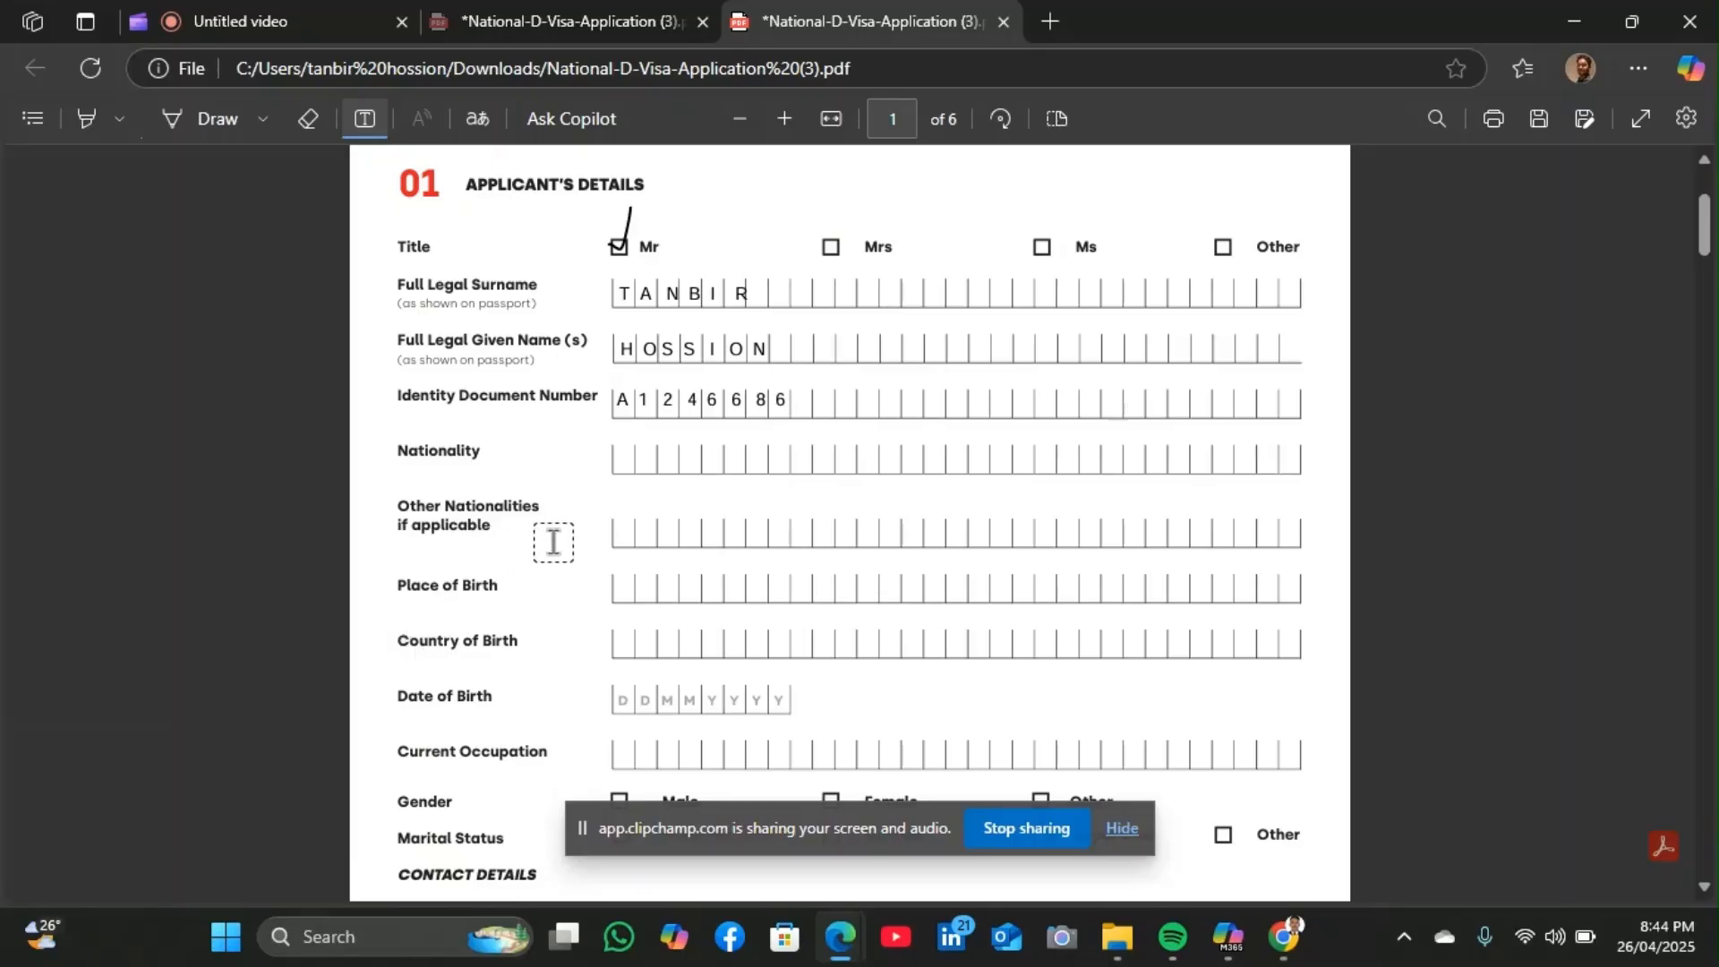
Enter N / W in the Other Nationalities boxes
click(619, 535)
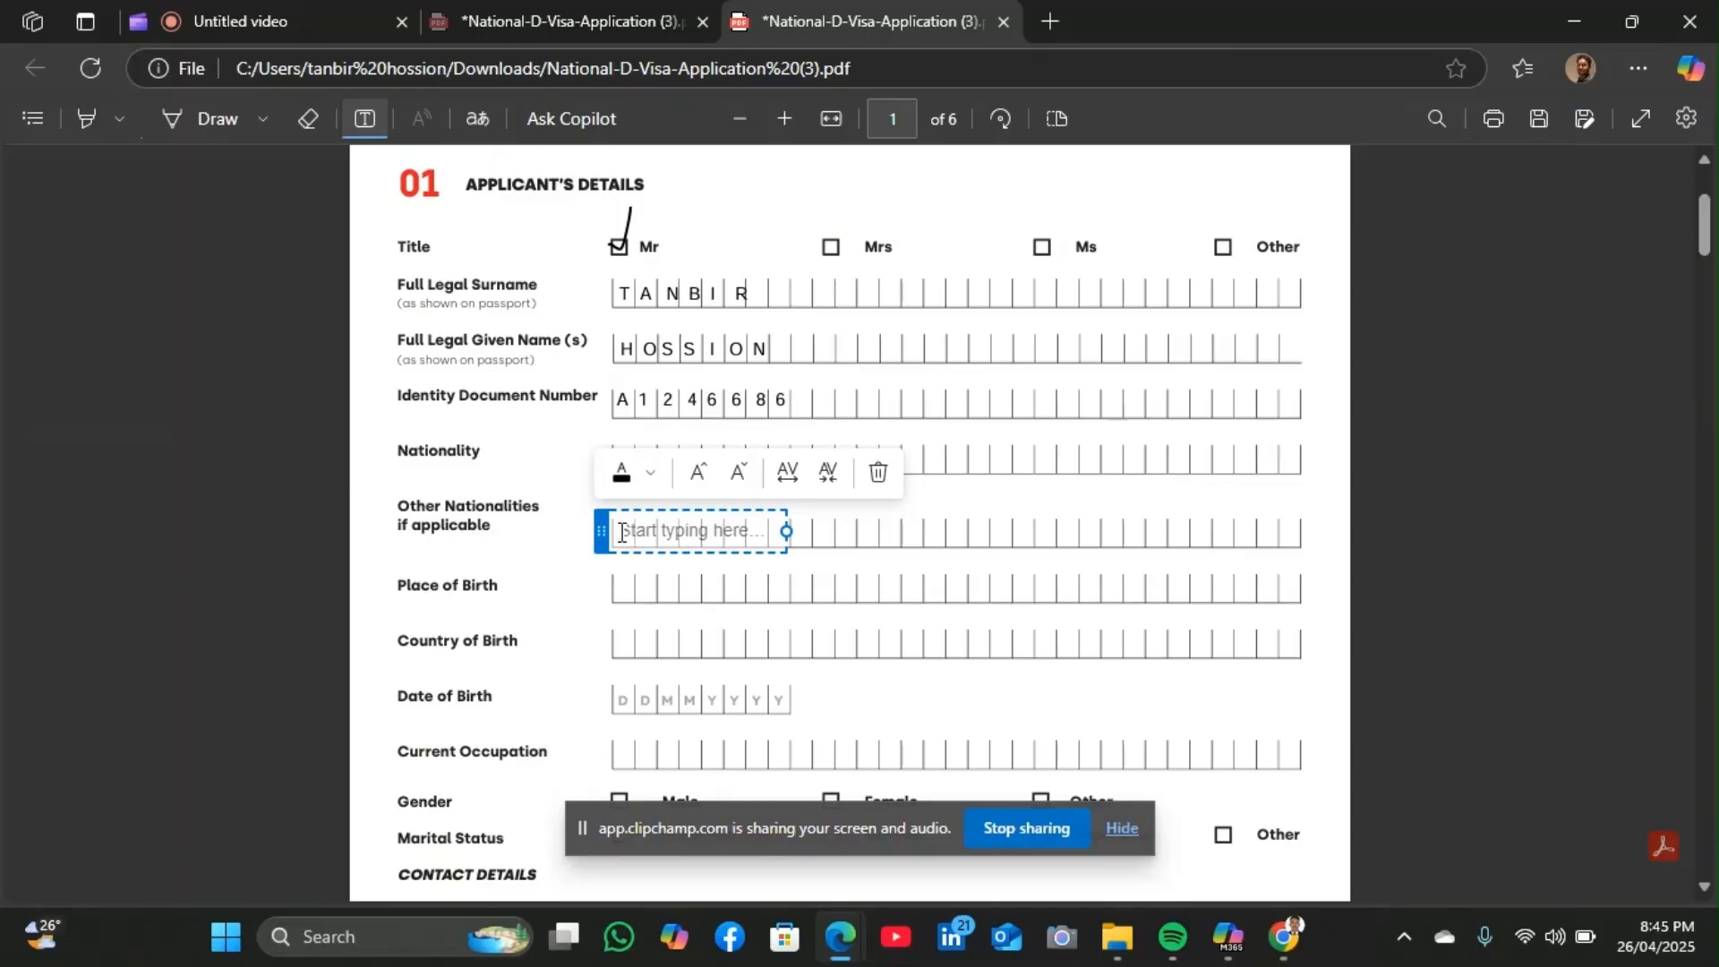
text(N)
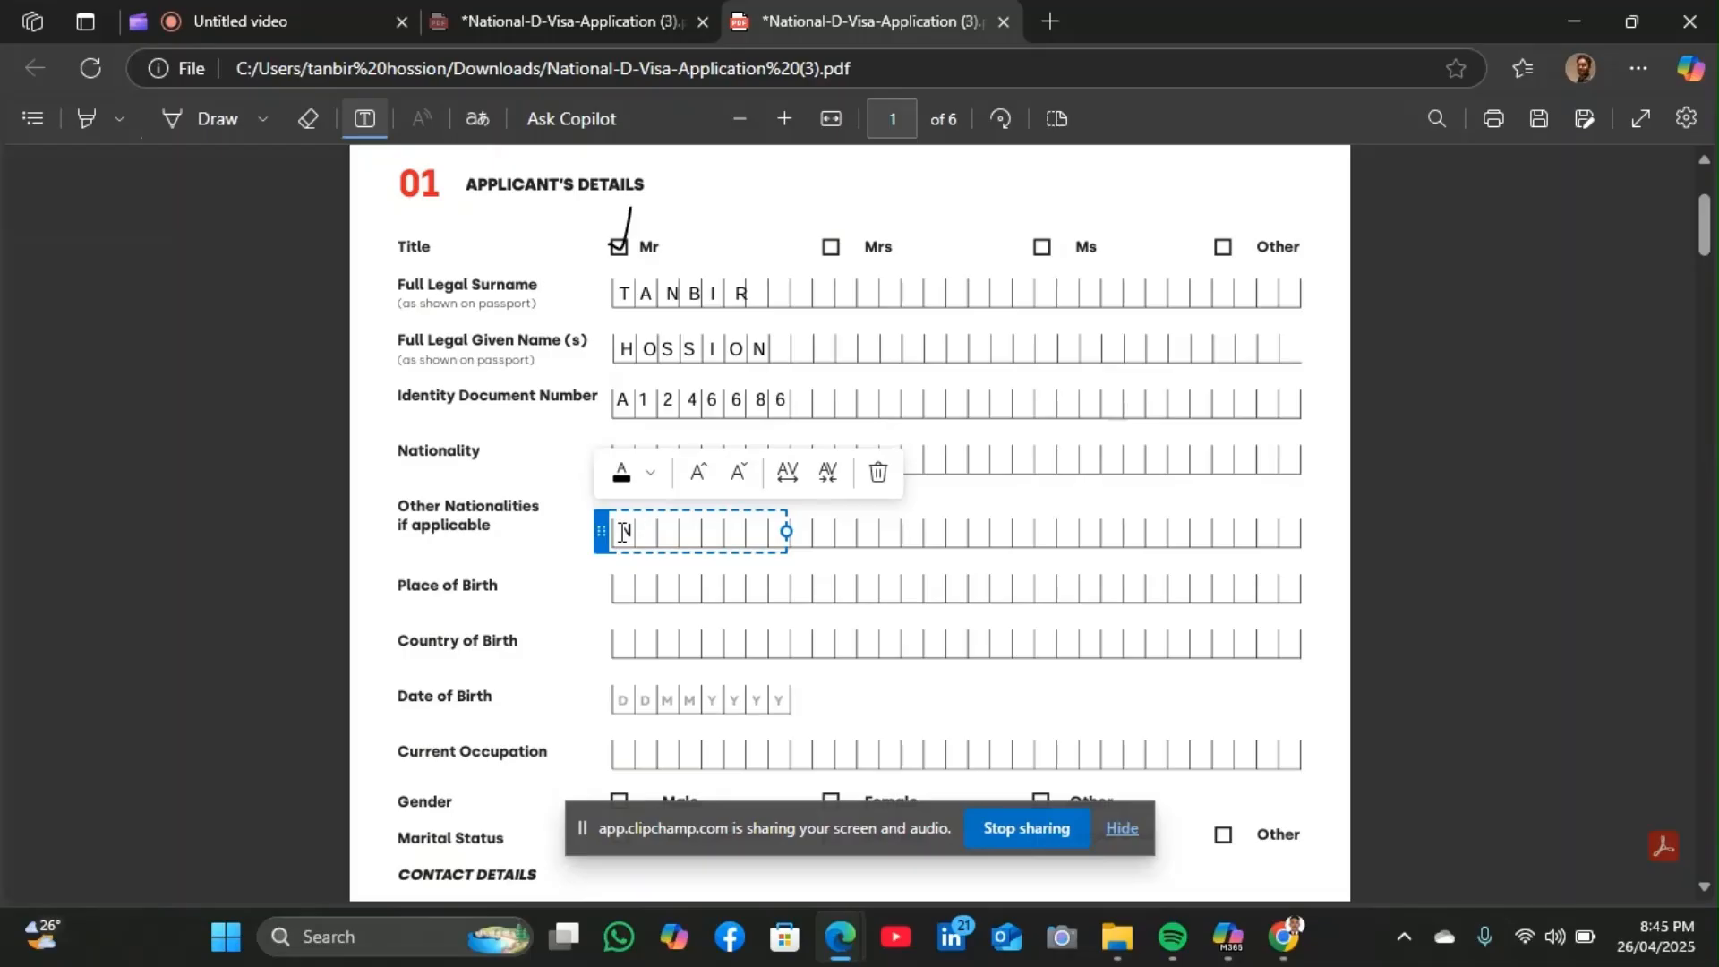
text(/ W)
click(820, 659)
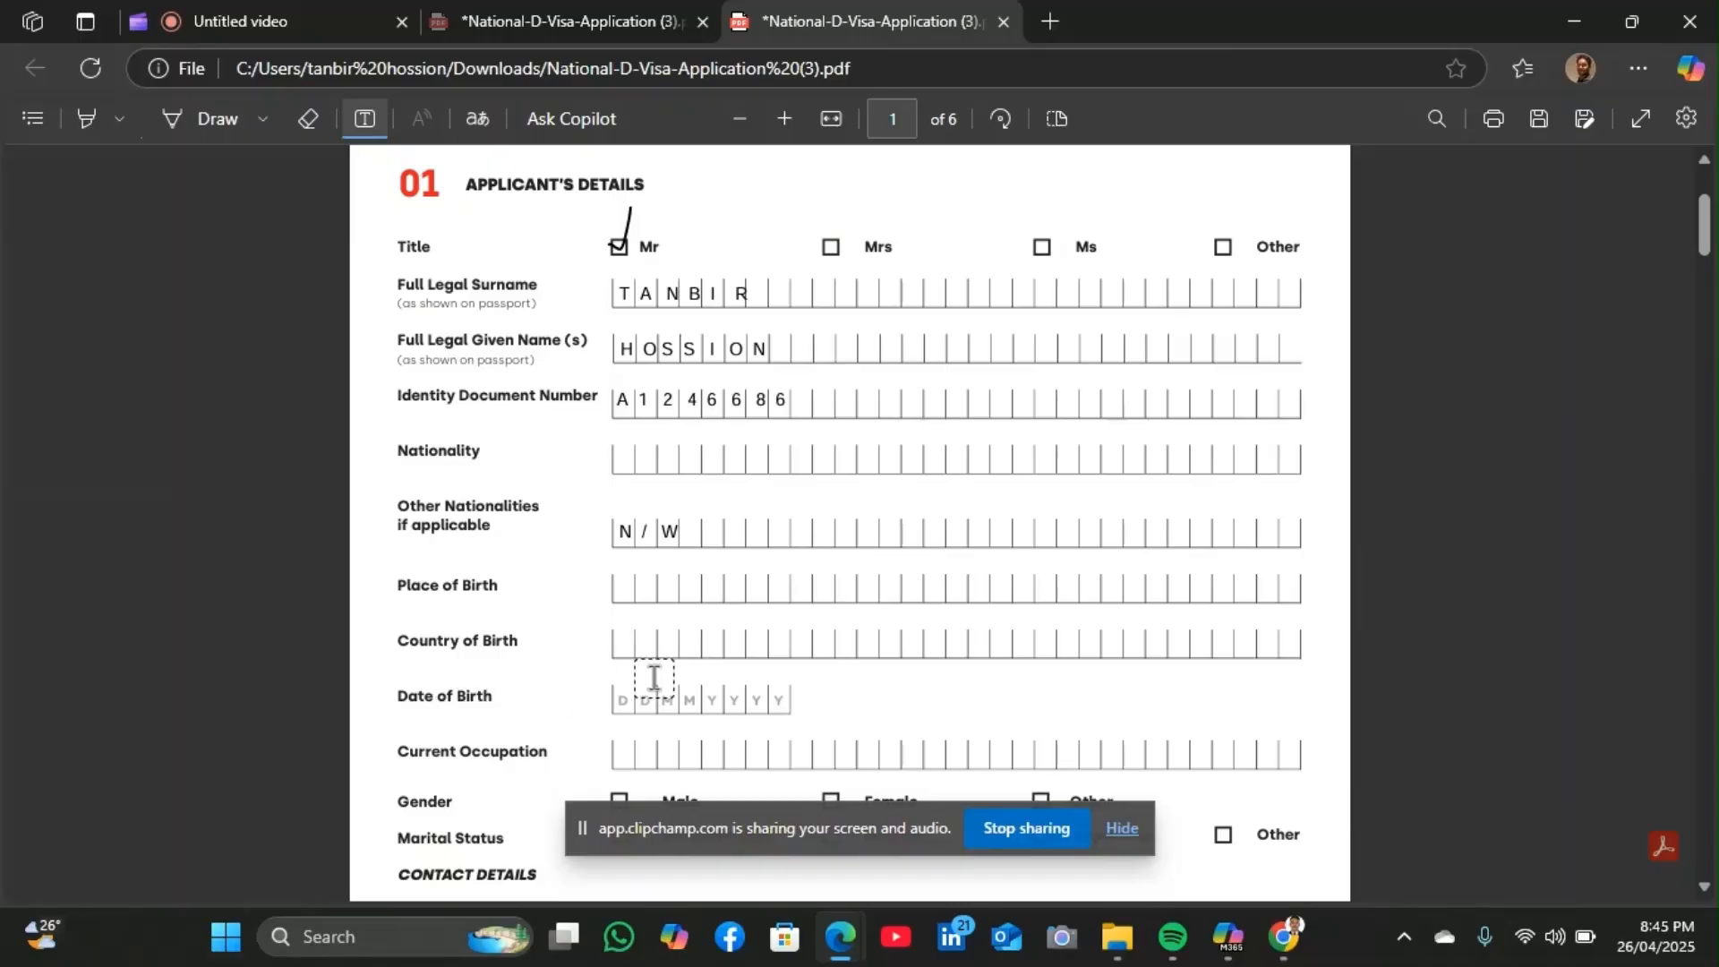
click(624, 687)
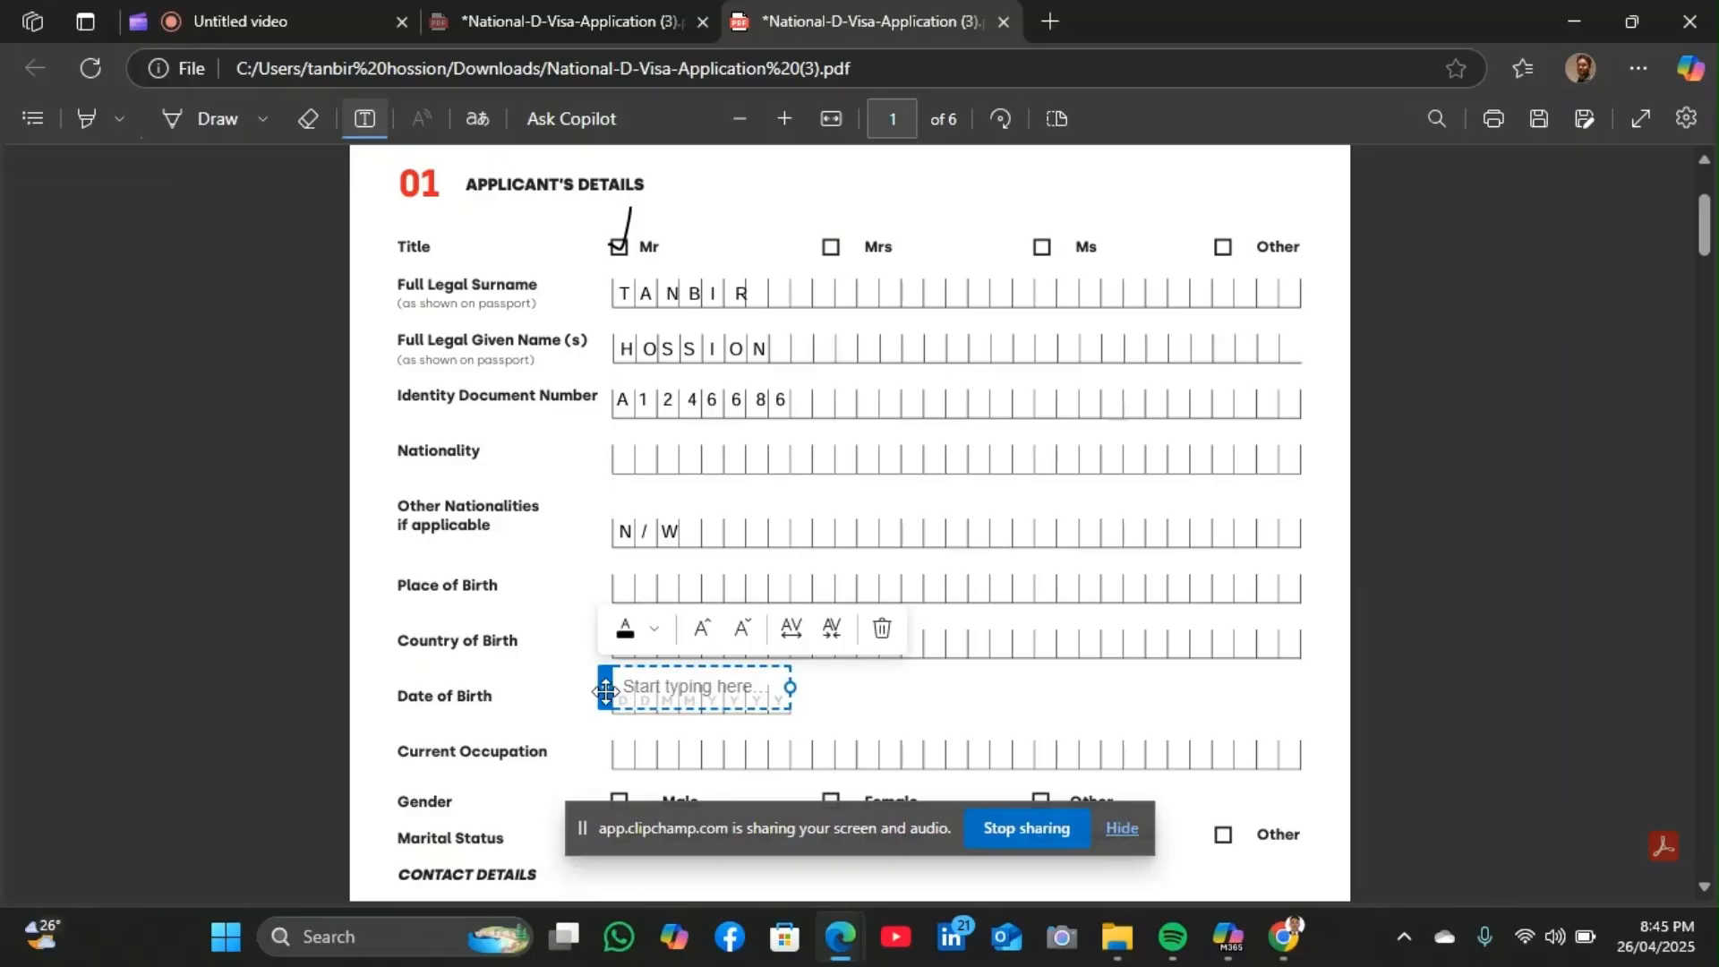
drag(606, 685, 603, 697)
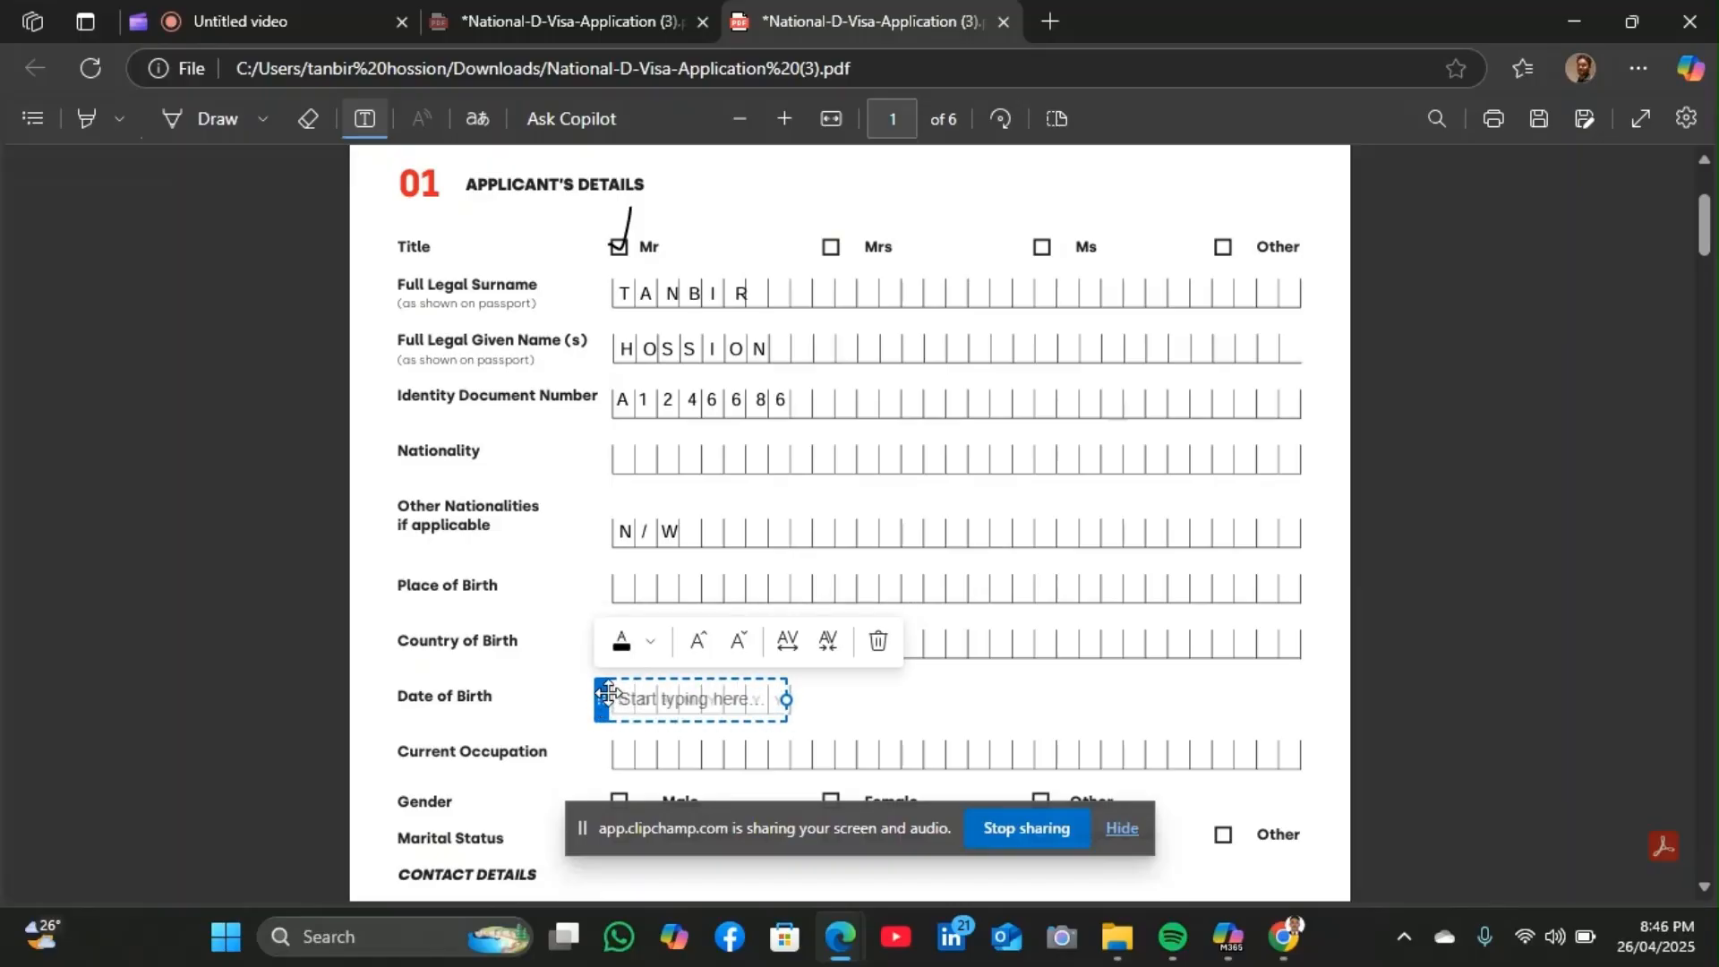
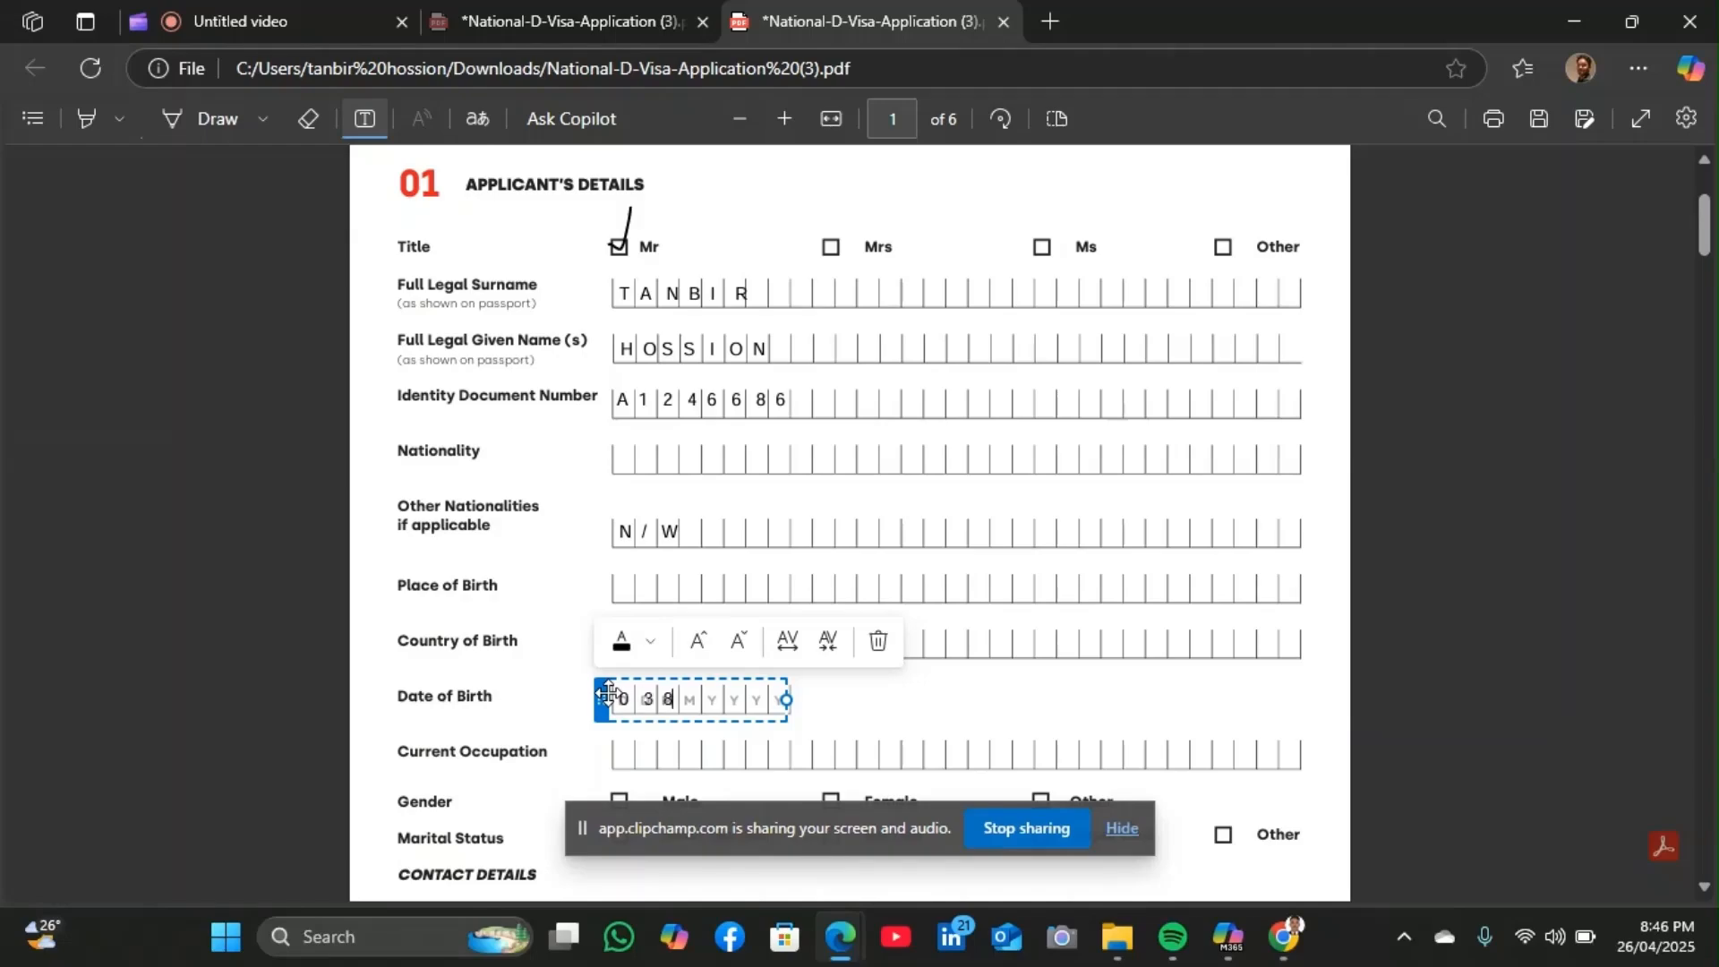
text(001)
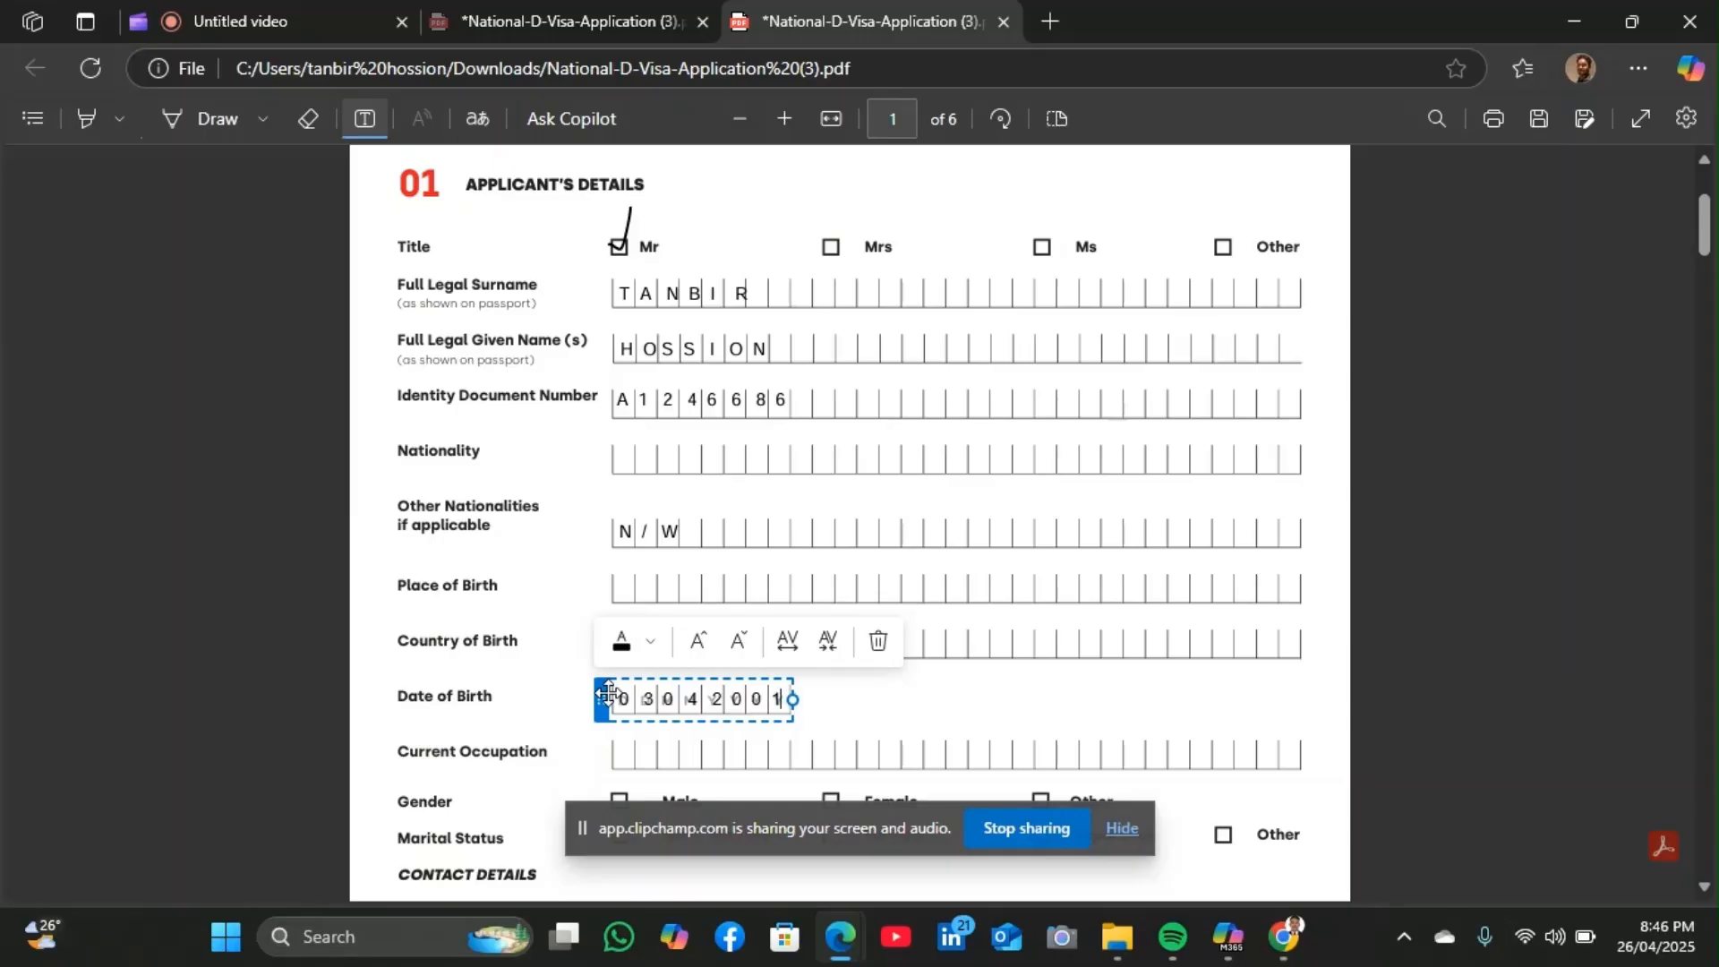
click(974, 677)
Reposition the date text so it sits squarely inside the Date of Birth boxes
click(661, 700)
drag(591, 698, 598, 661)
click(1128, 730)
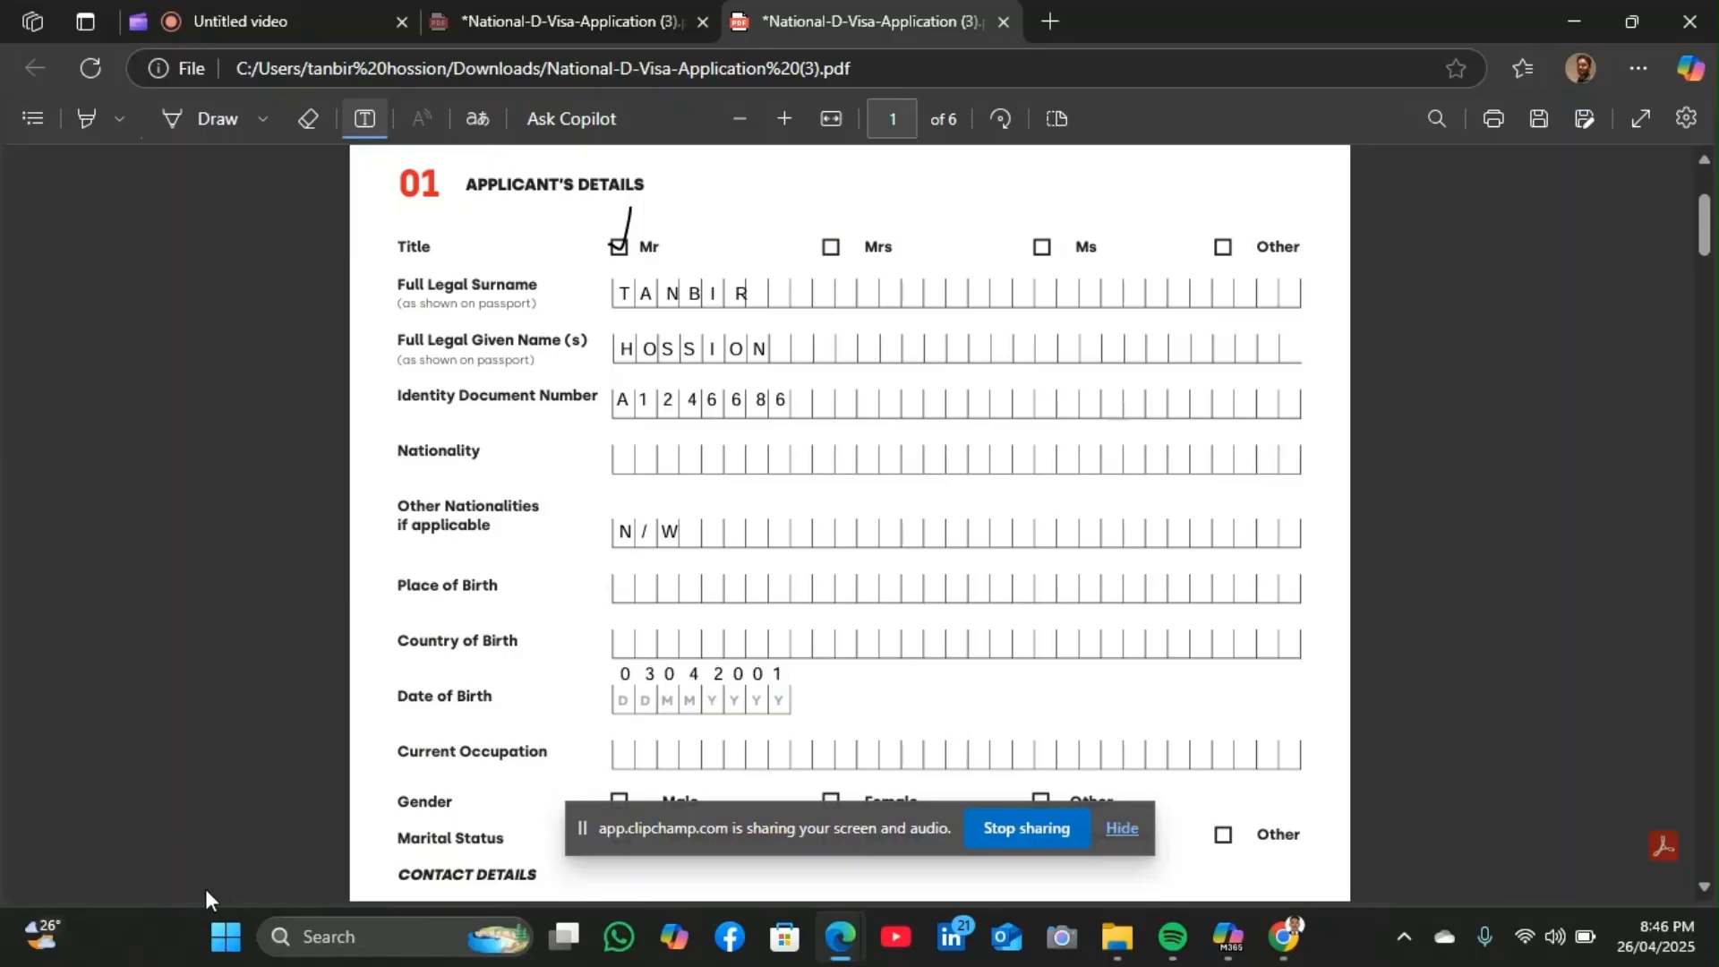
click(646, 667)
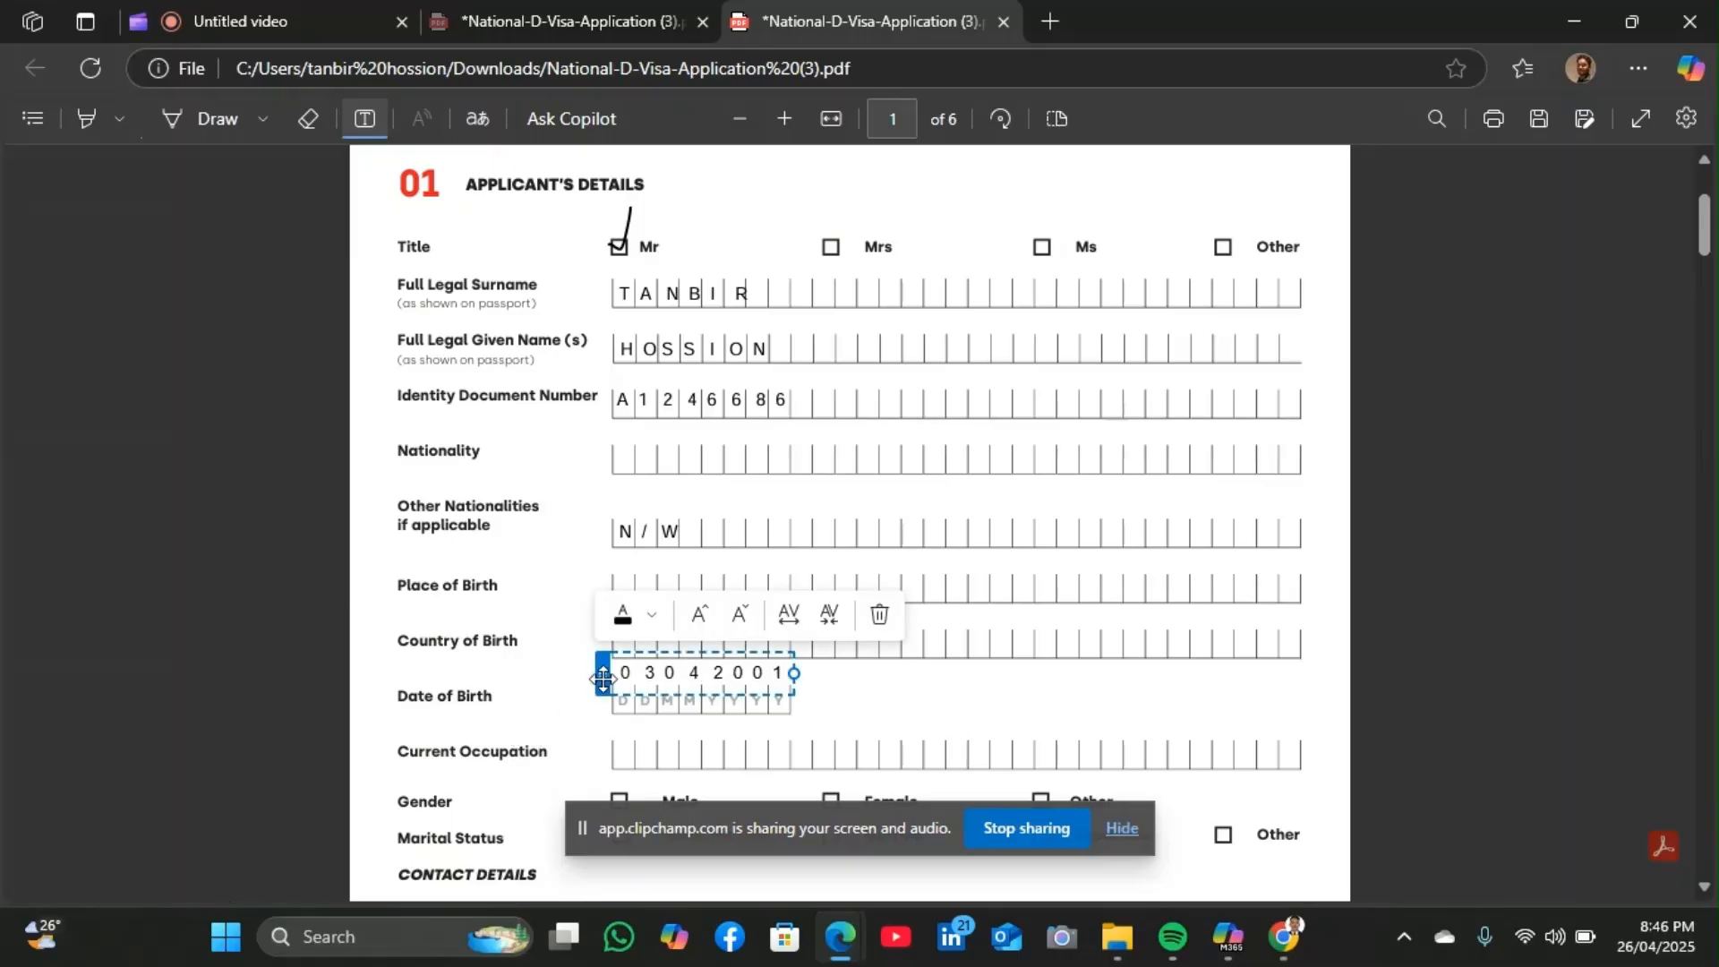
drag(603, 672, 603, 701)
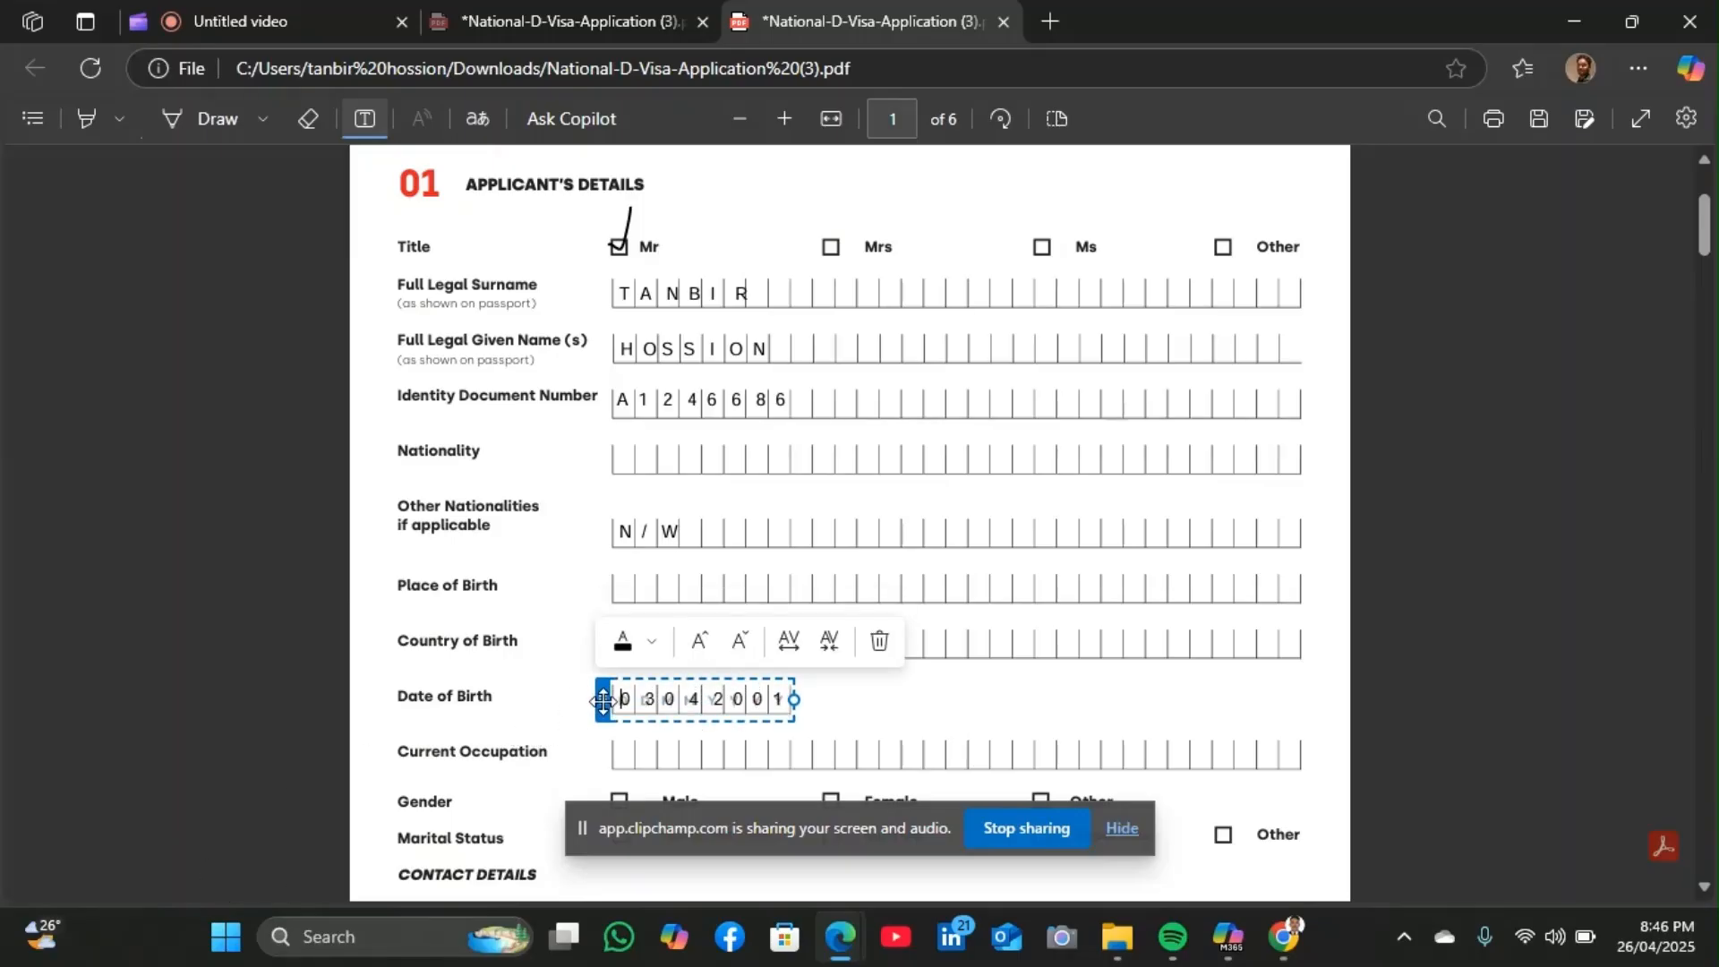
click(1005, 715)
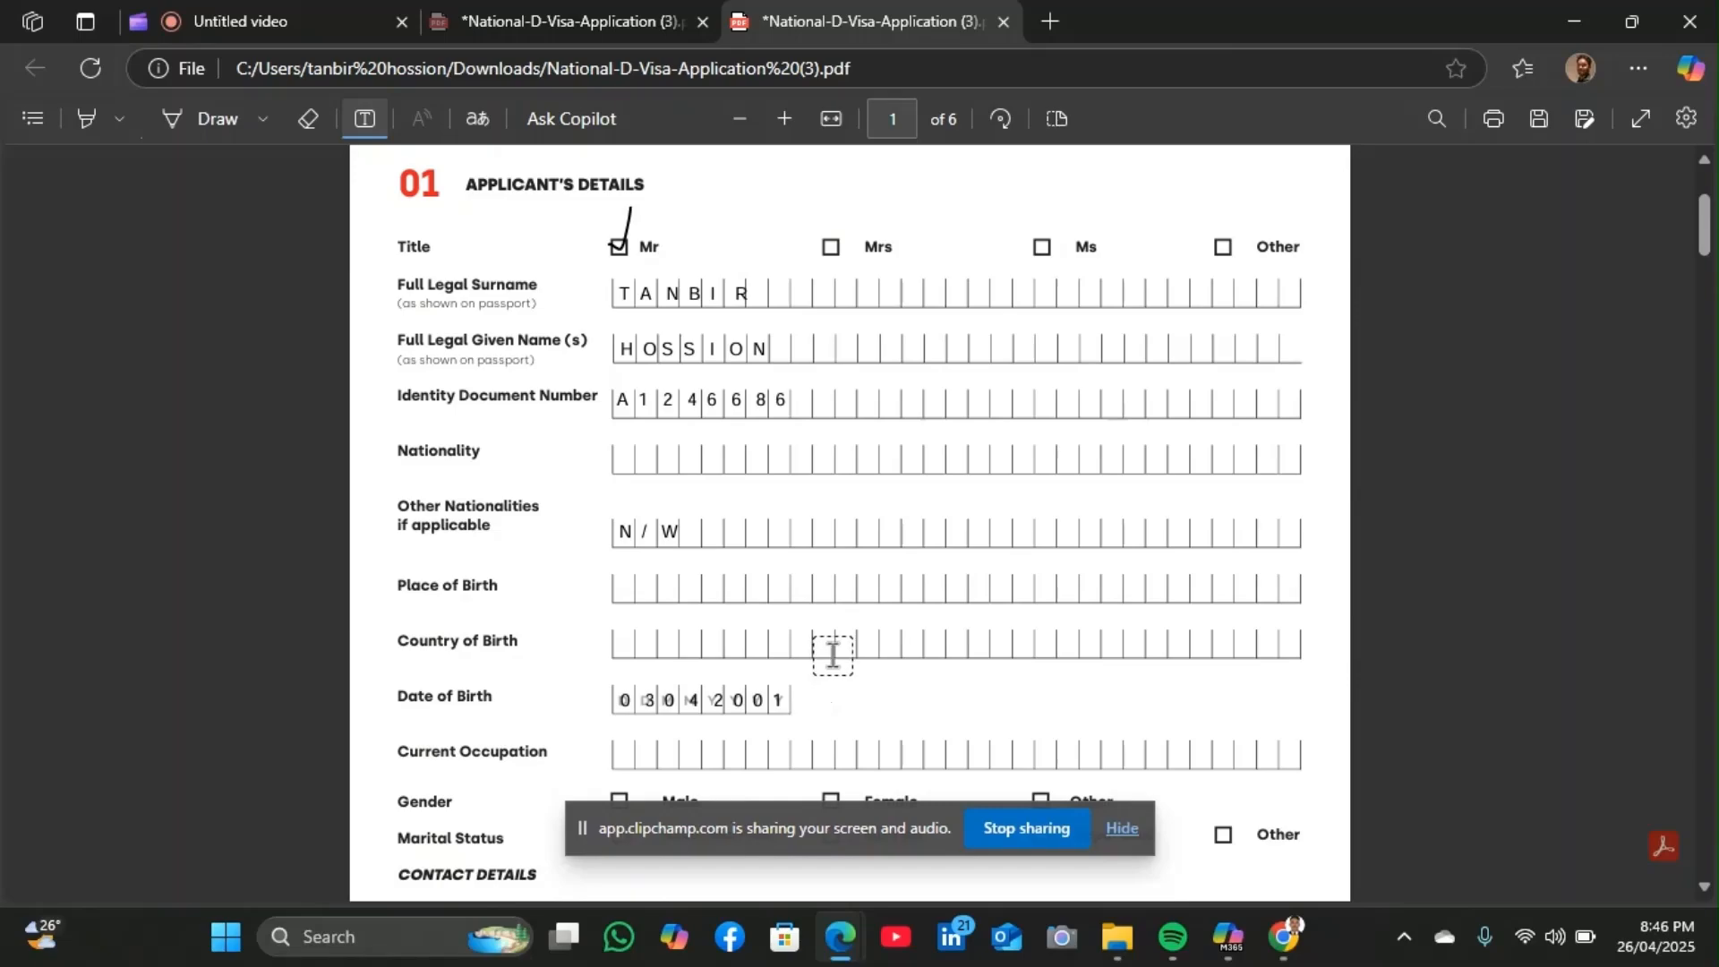
scroll(832, 655, down, 3)
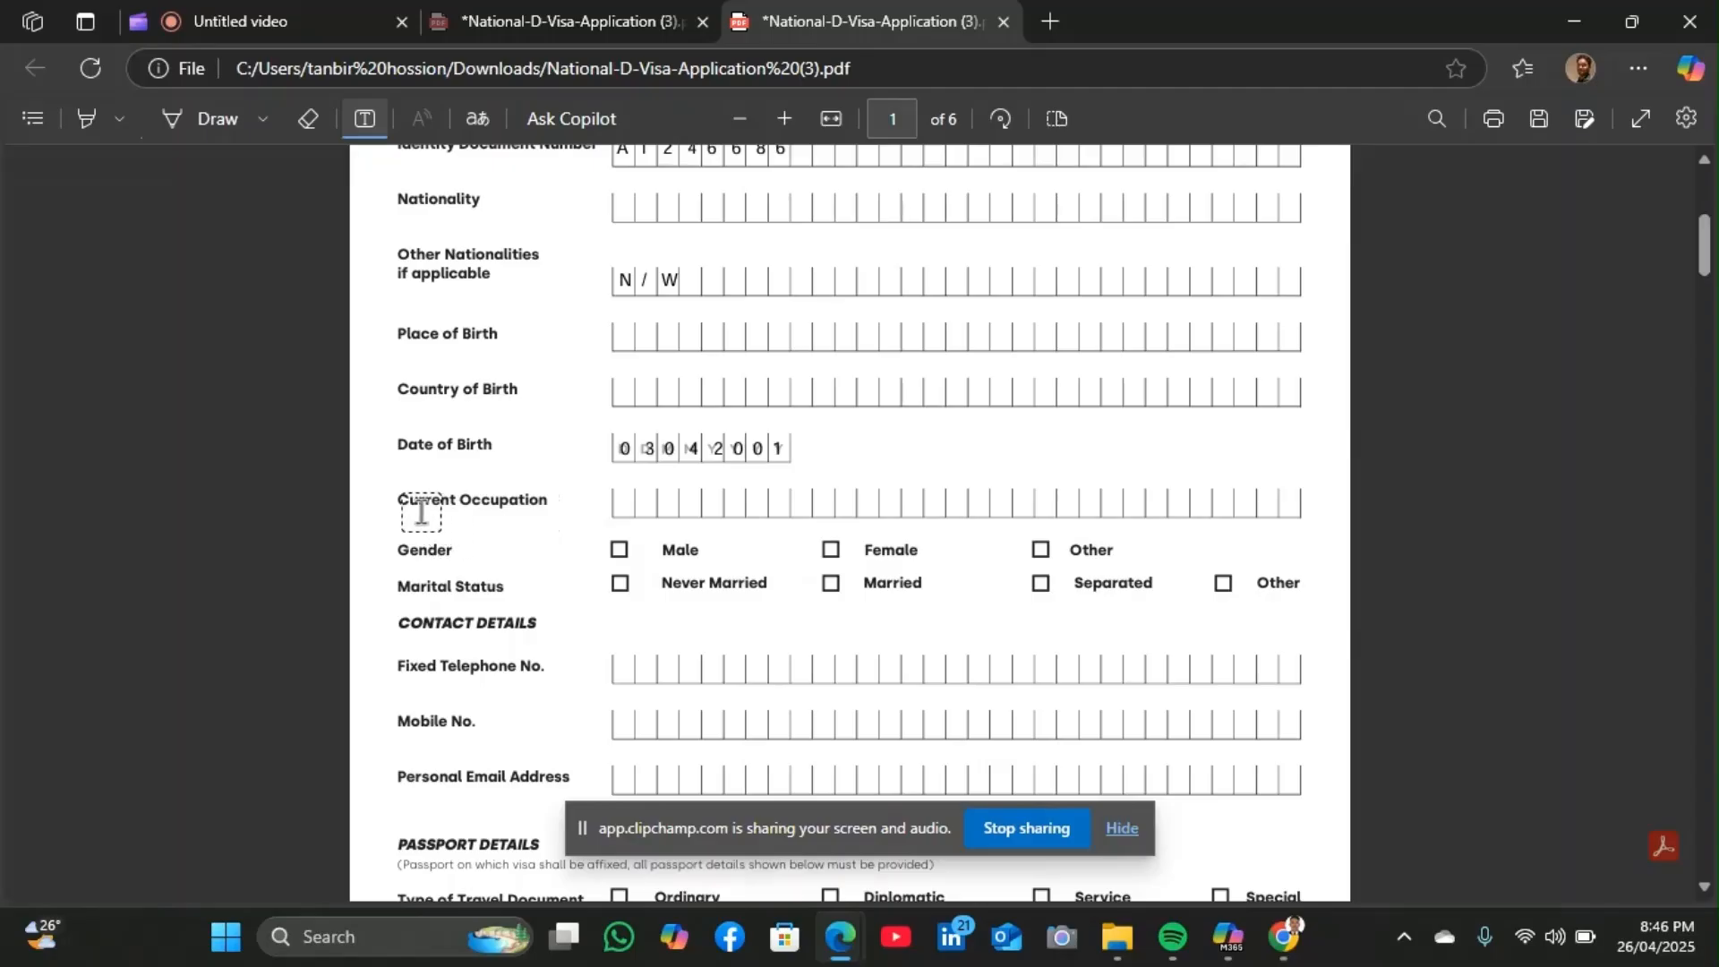
click(602, 448)
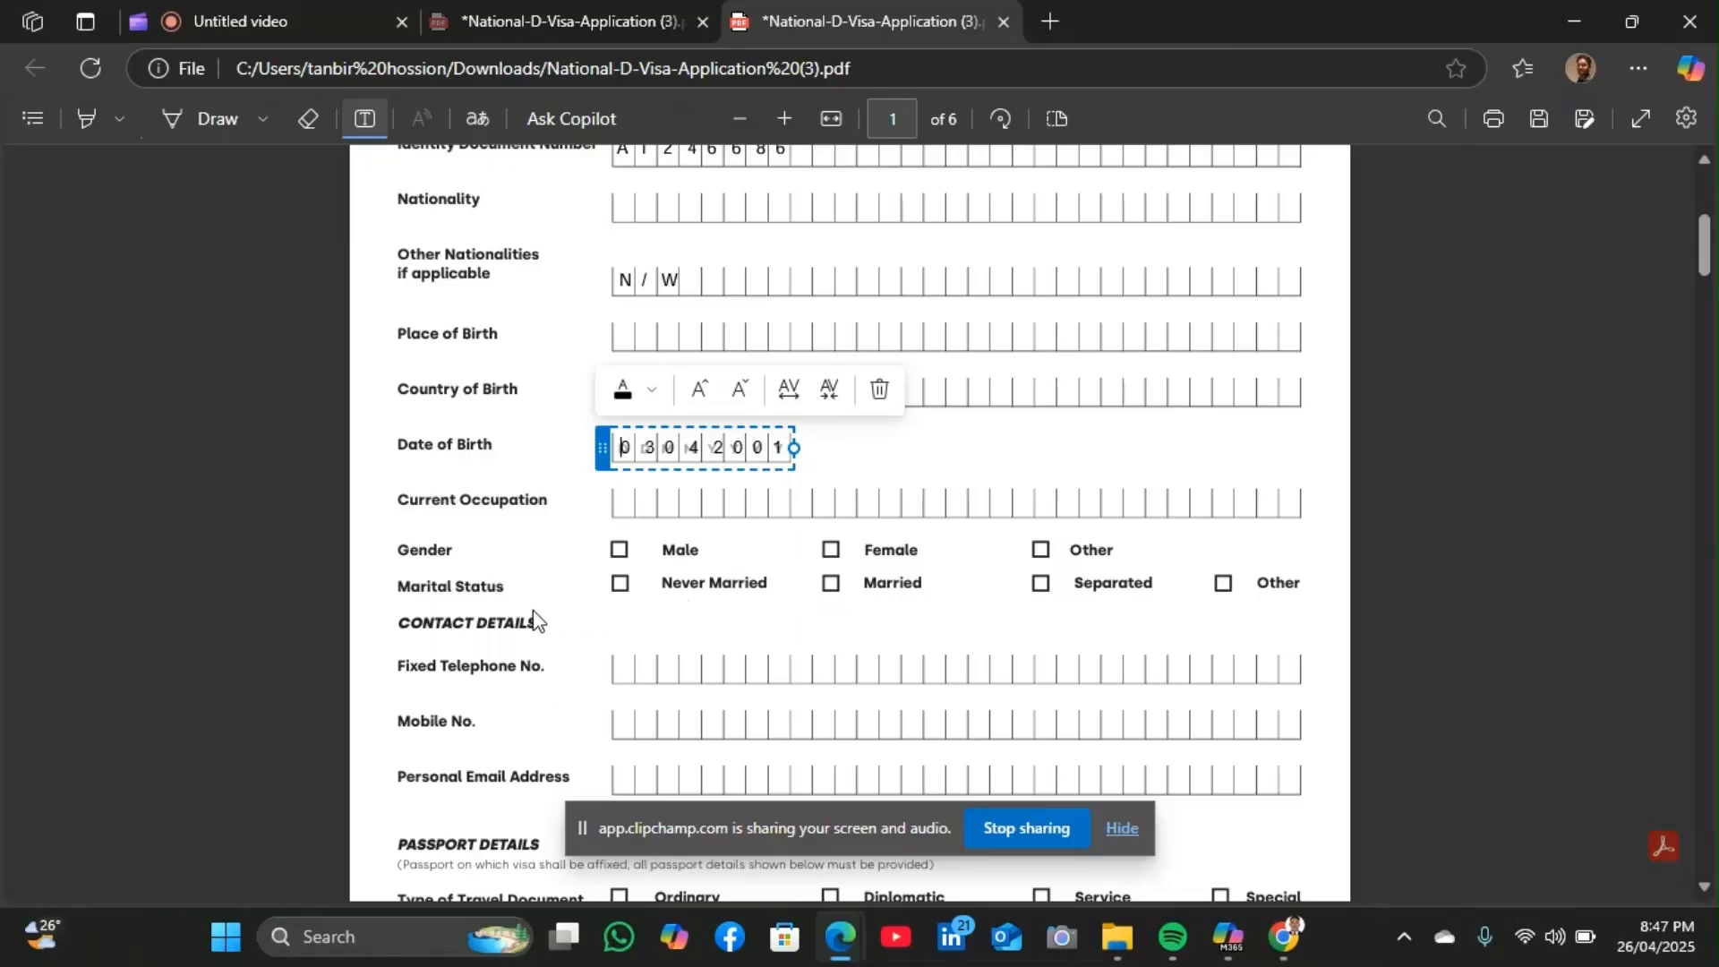
scroll(534, 626, down, 1)
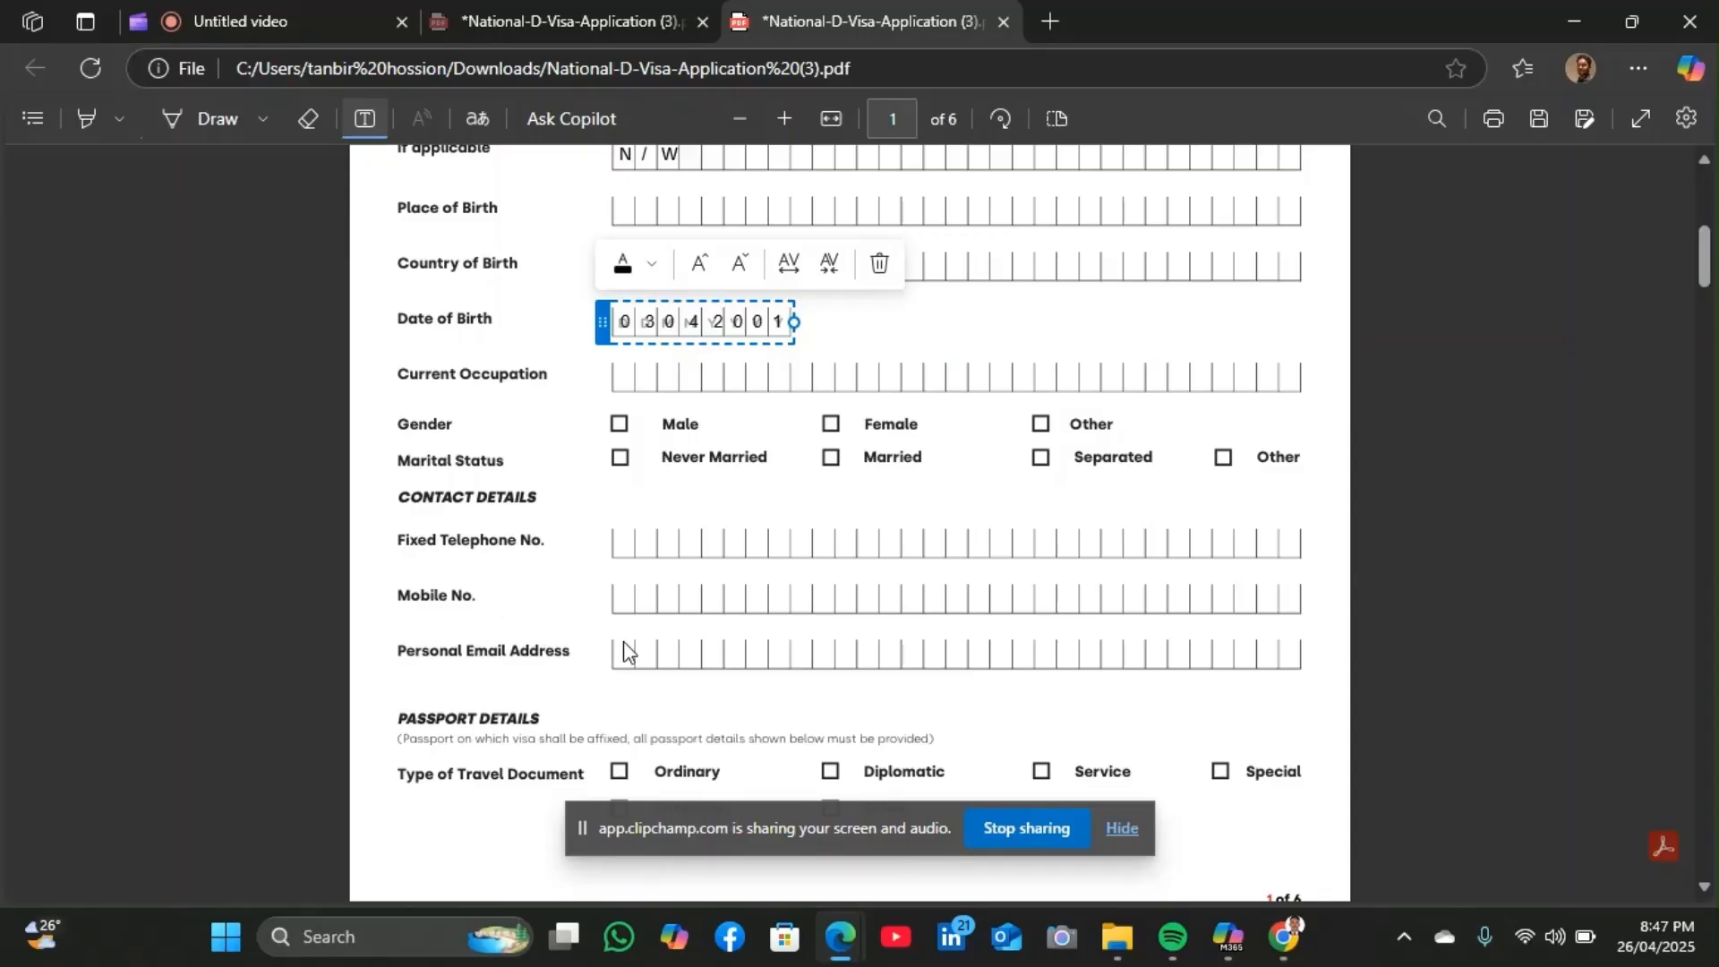
Scroll past the Passport Details section to page 2's Travel Information section
scroll(694, 634, down, 3)
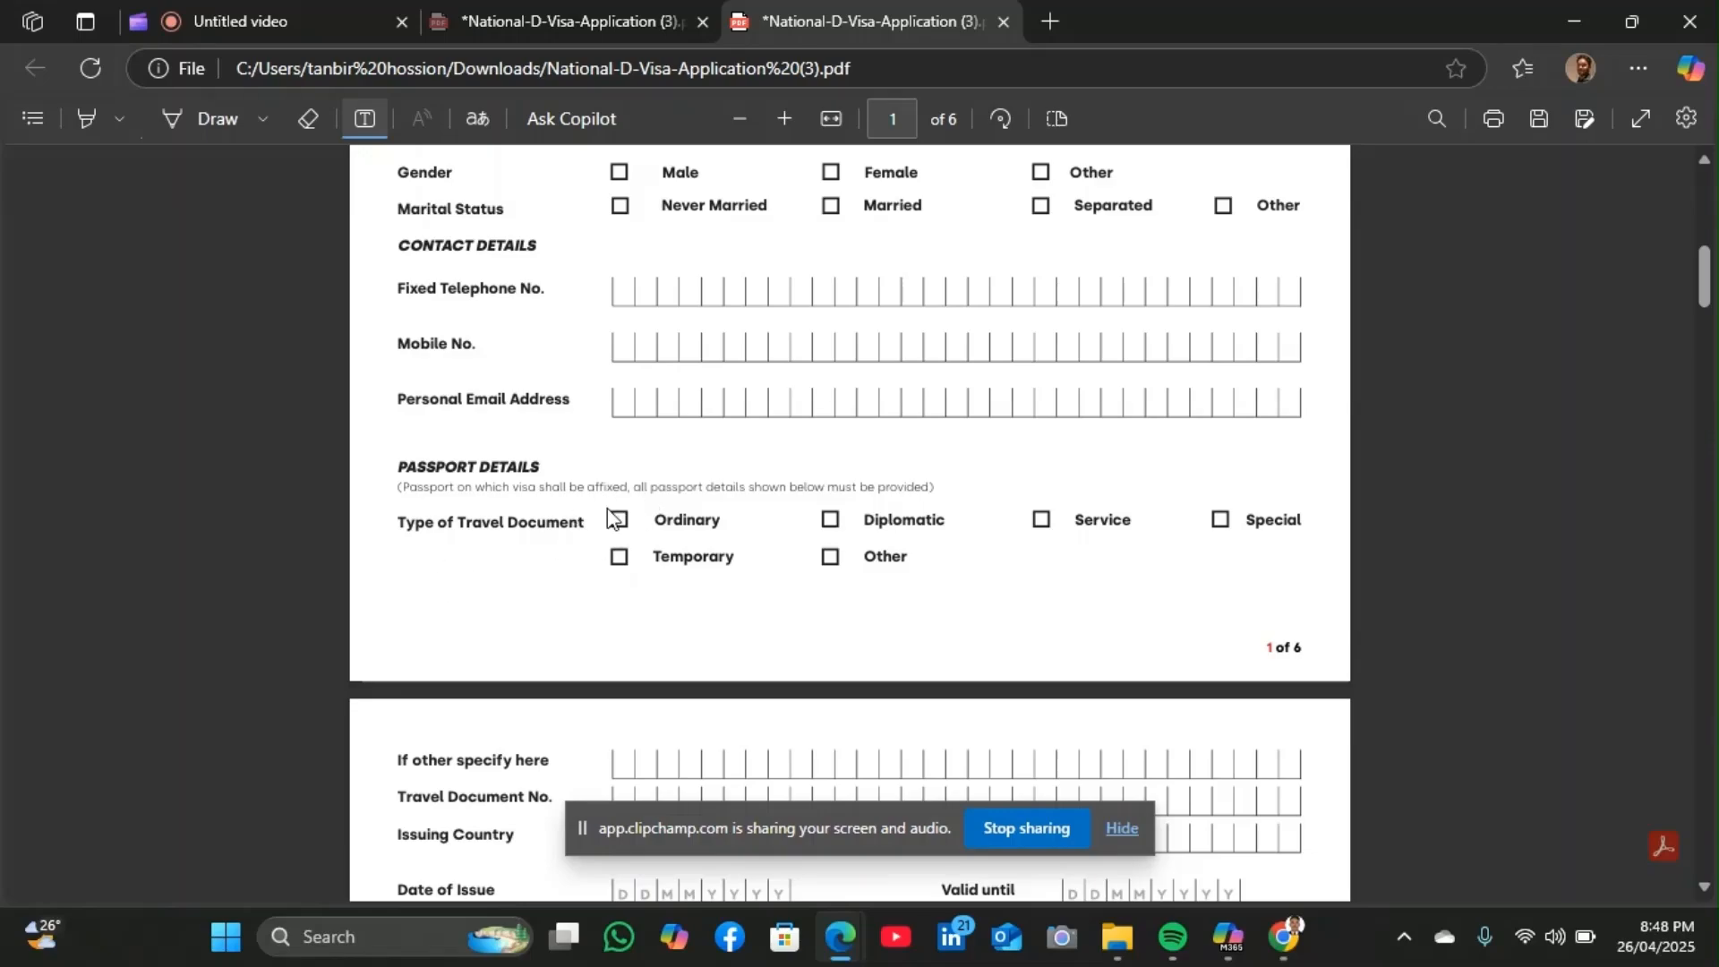
scroll(655, 501, down, 3)
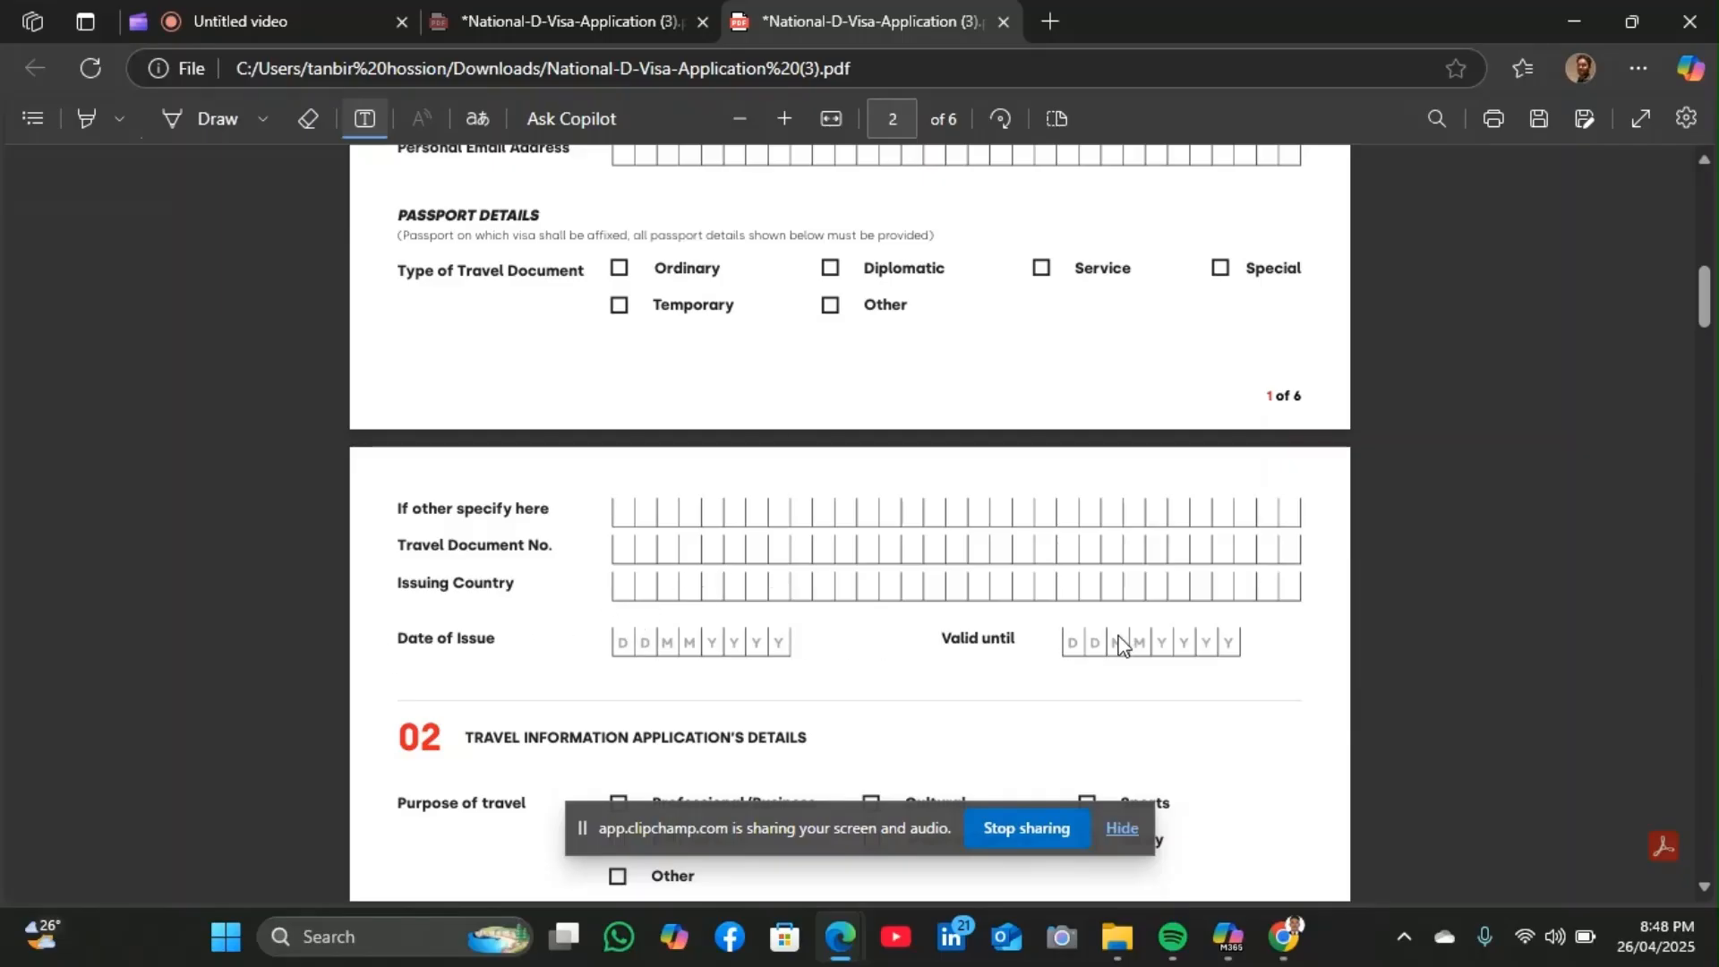
scroll(1123, 641, down, 4)
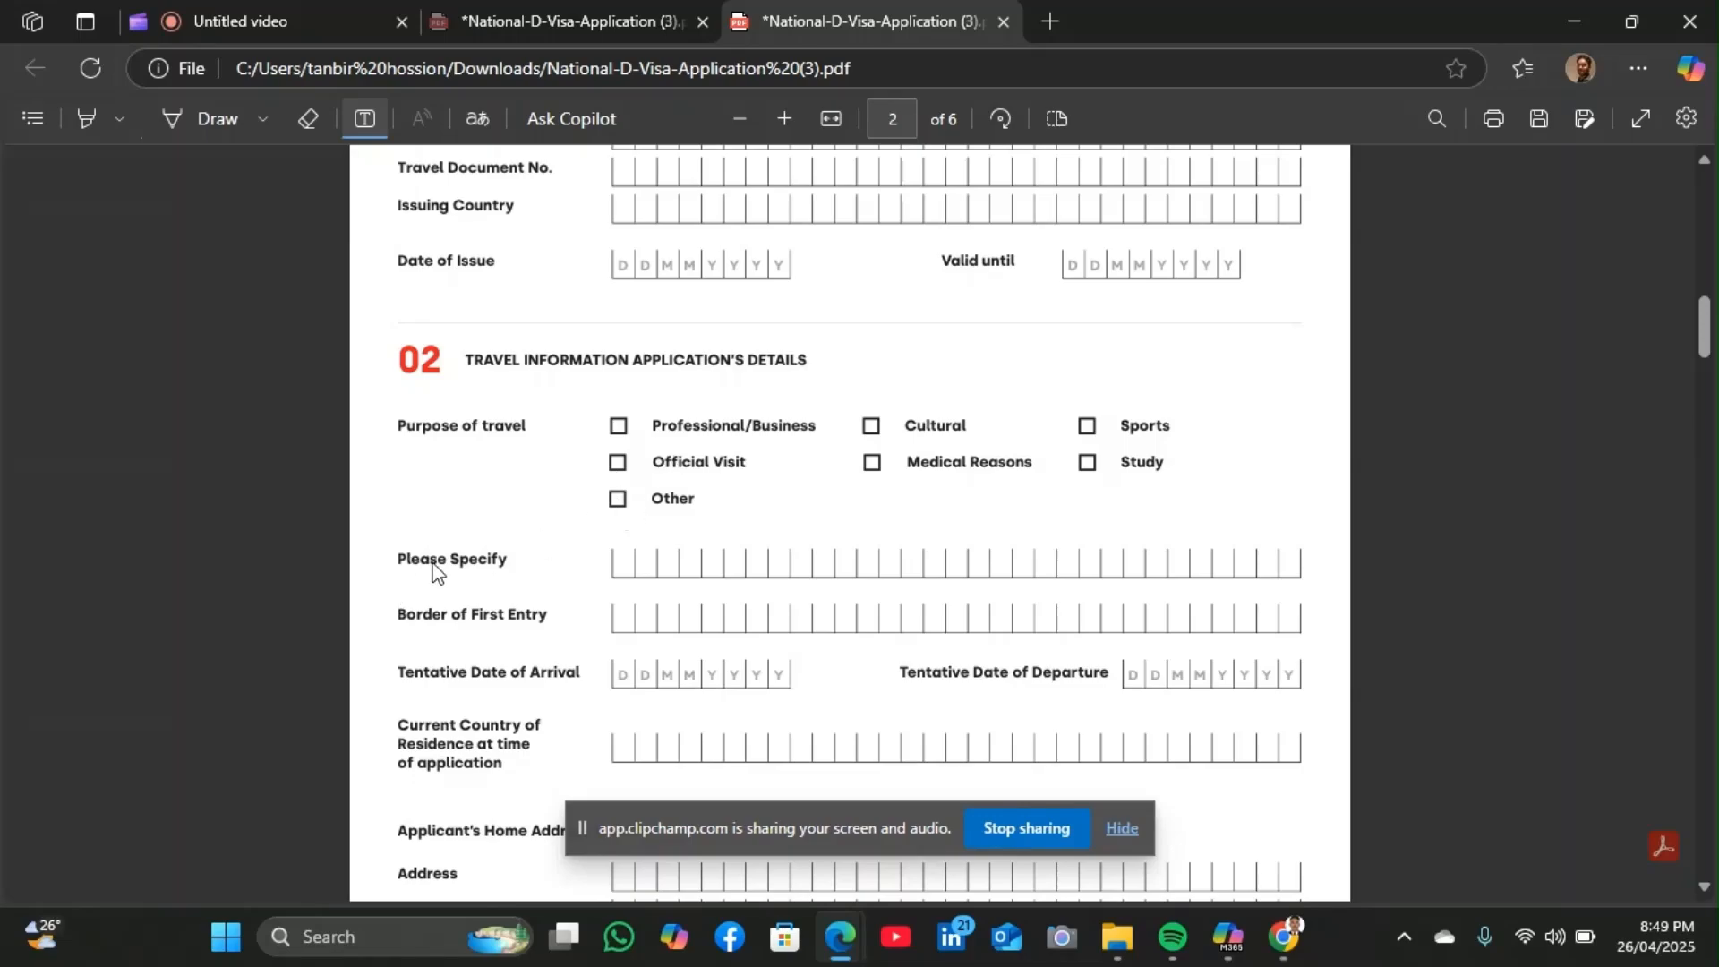
click(627, 567)
click(631, 609)
click(639, 618)
click(627, 614)
click(630, 617)
click(628, 616)
Scroll past the home address and Malta accommodation fields to page 3's empty Host Details section
scroll(622, 662, down, 2)
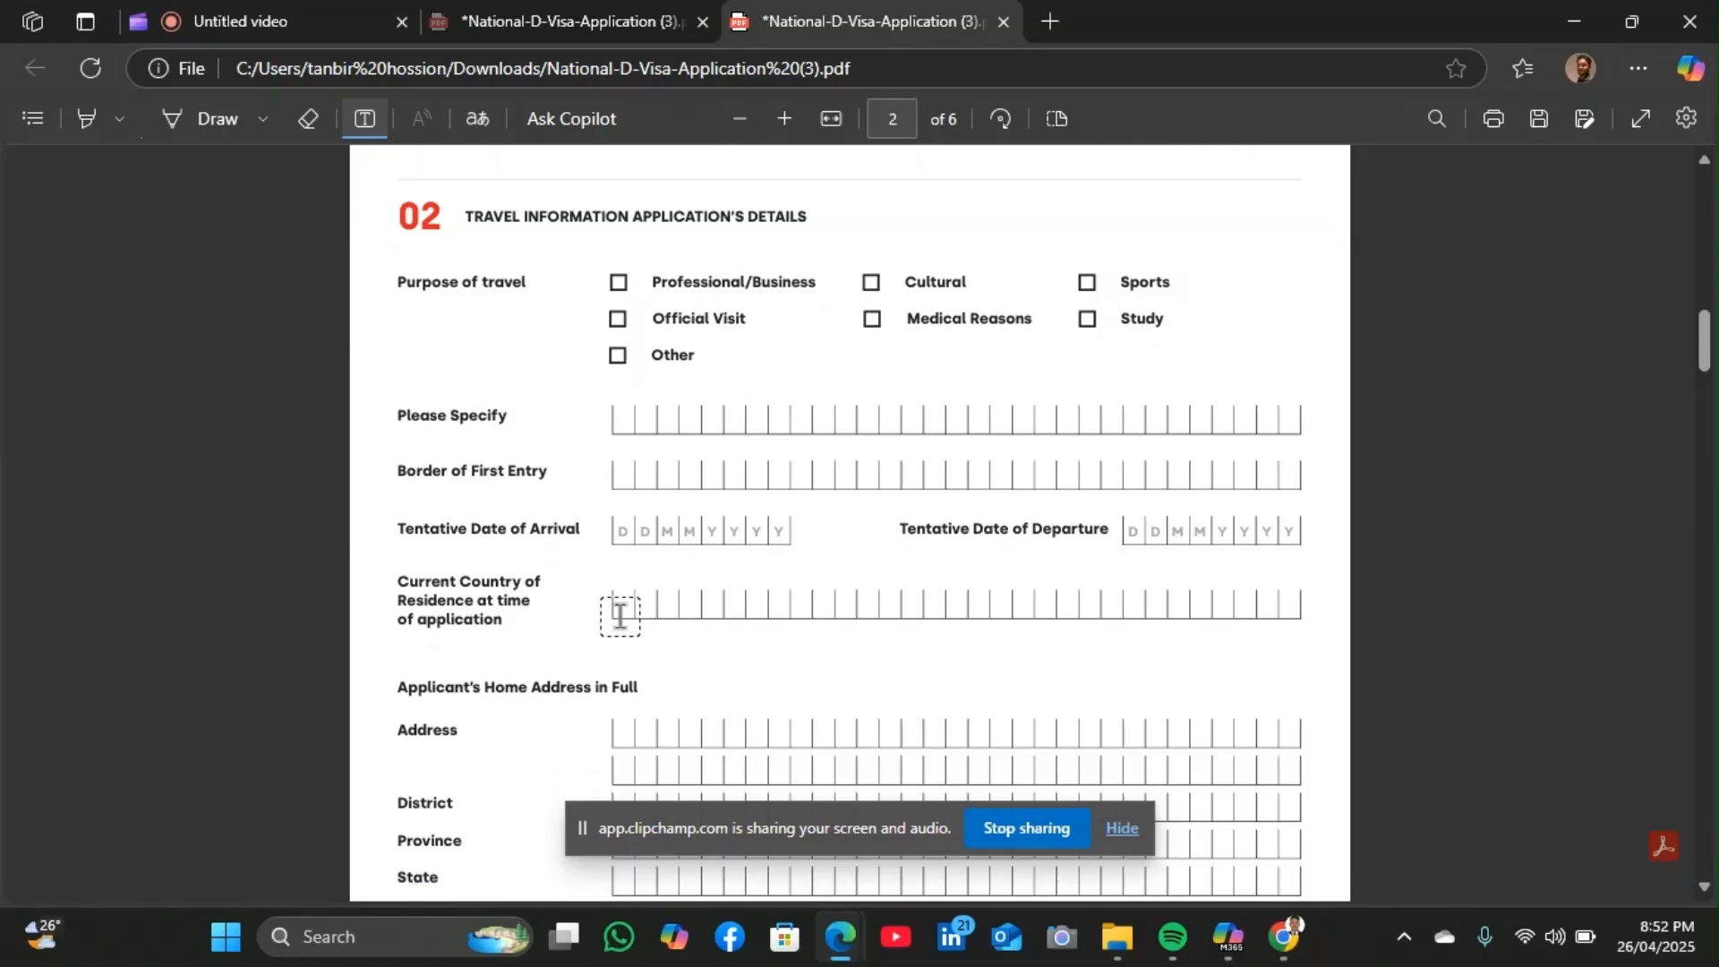
scroll(619, 617, down, 3)
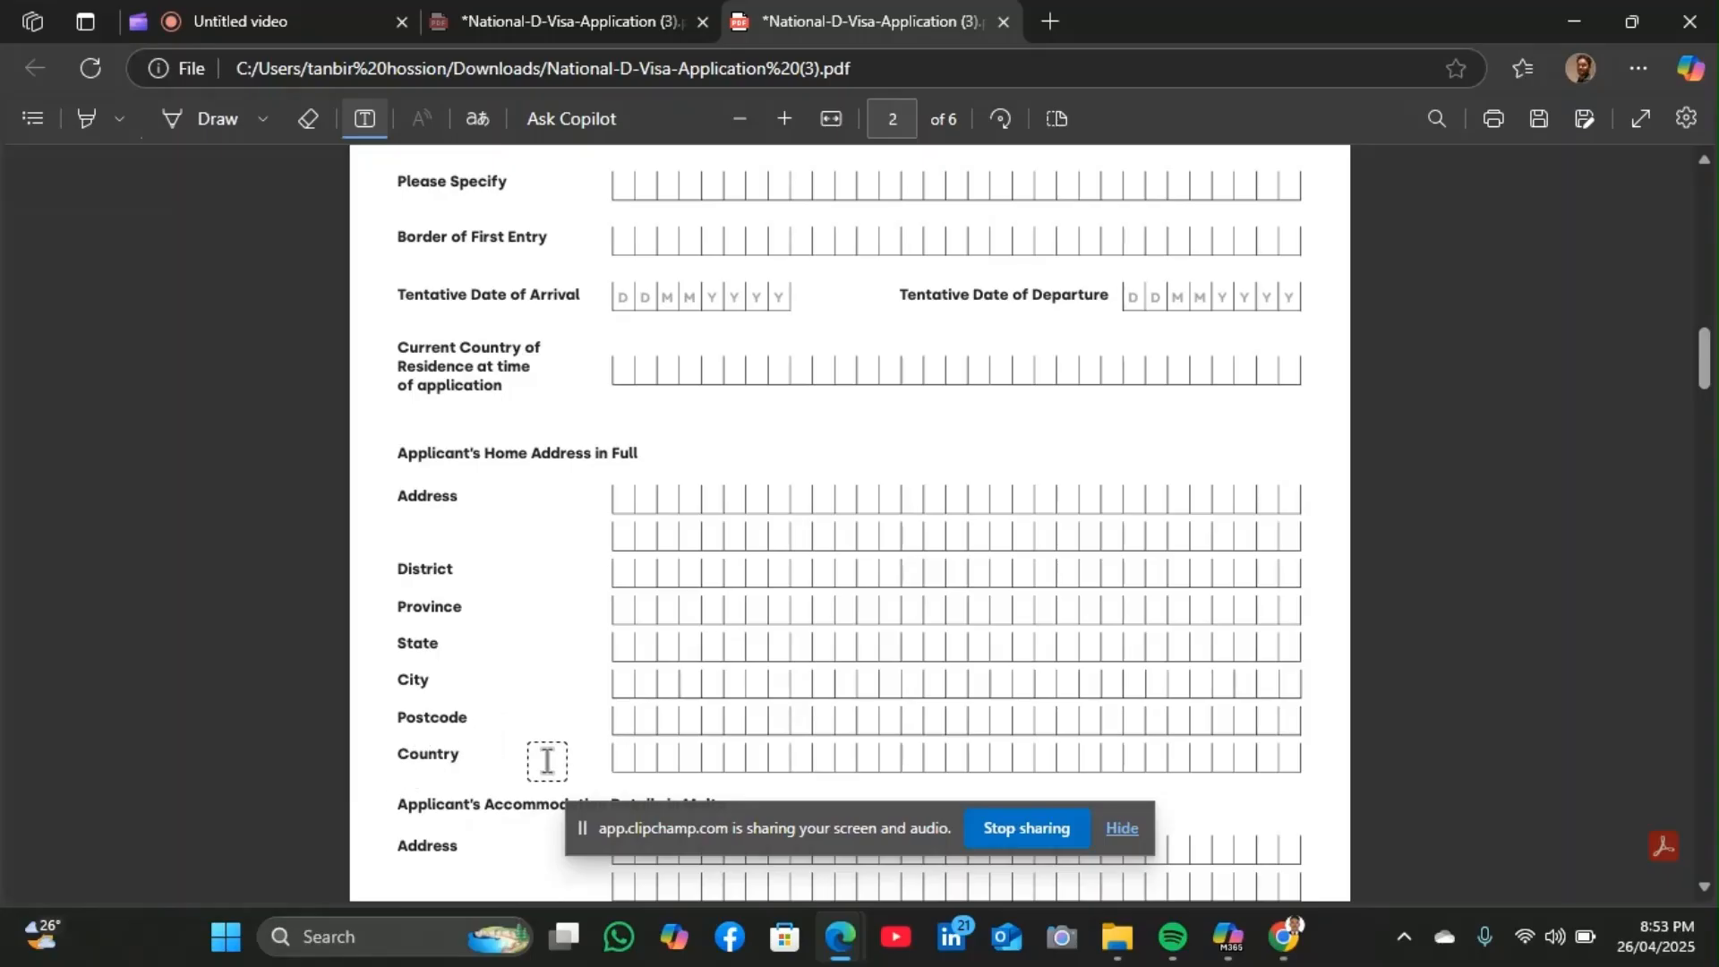
scroll(455, 725, down, 1)
scroll(455, 725, down, 2)
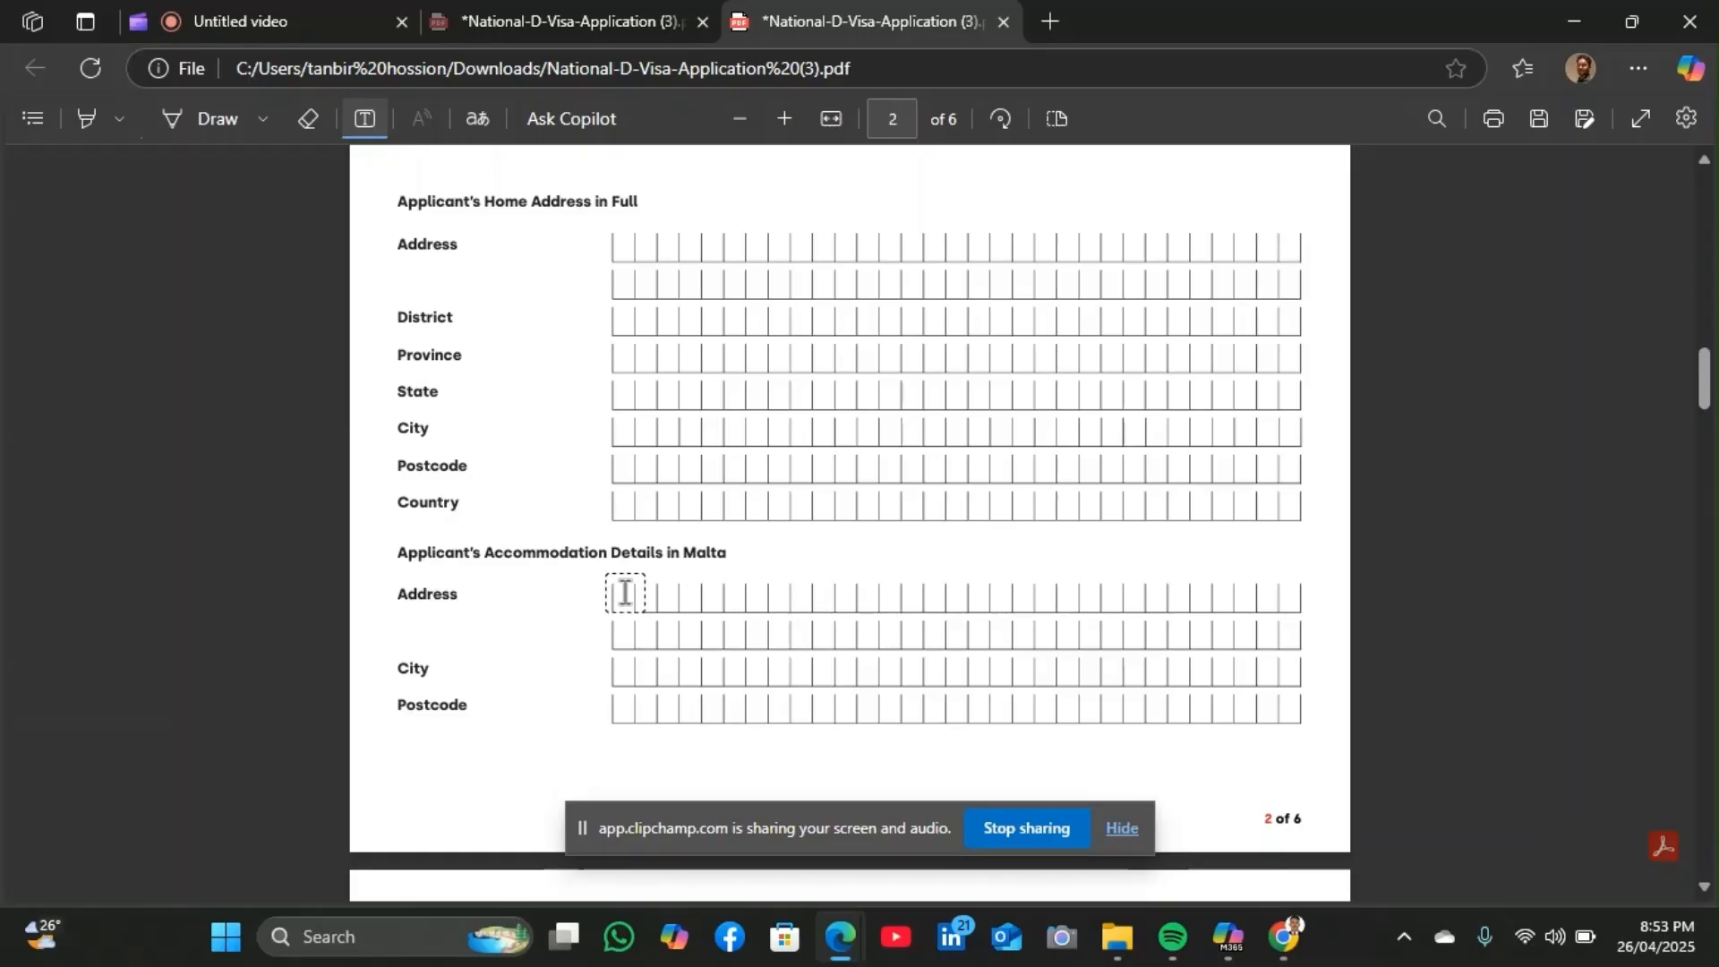
scroll(542, 687, down, 4)
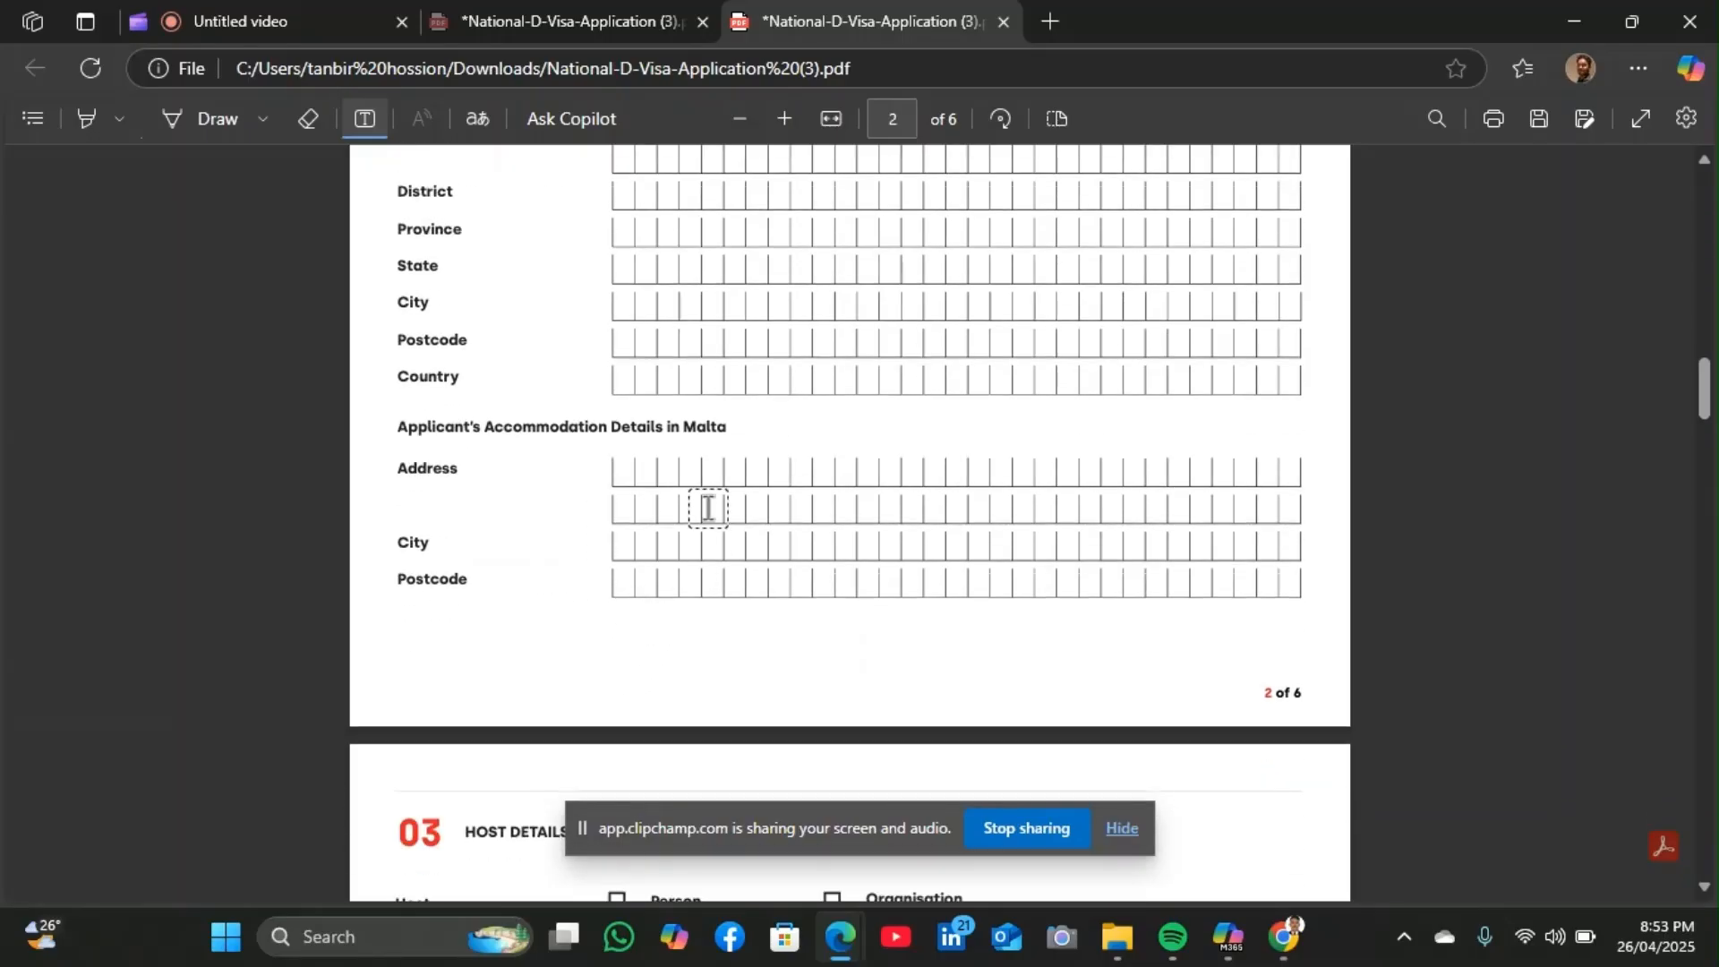
scroll(502, 611, down, 3)
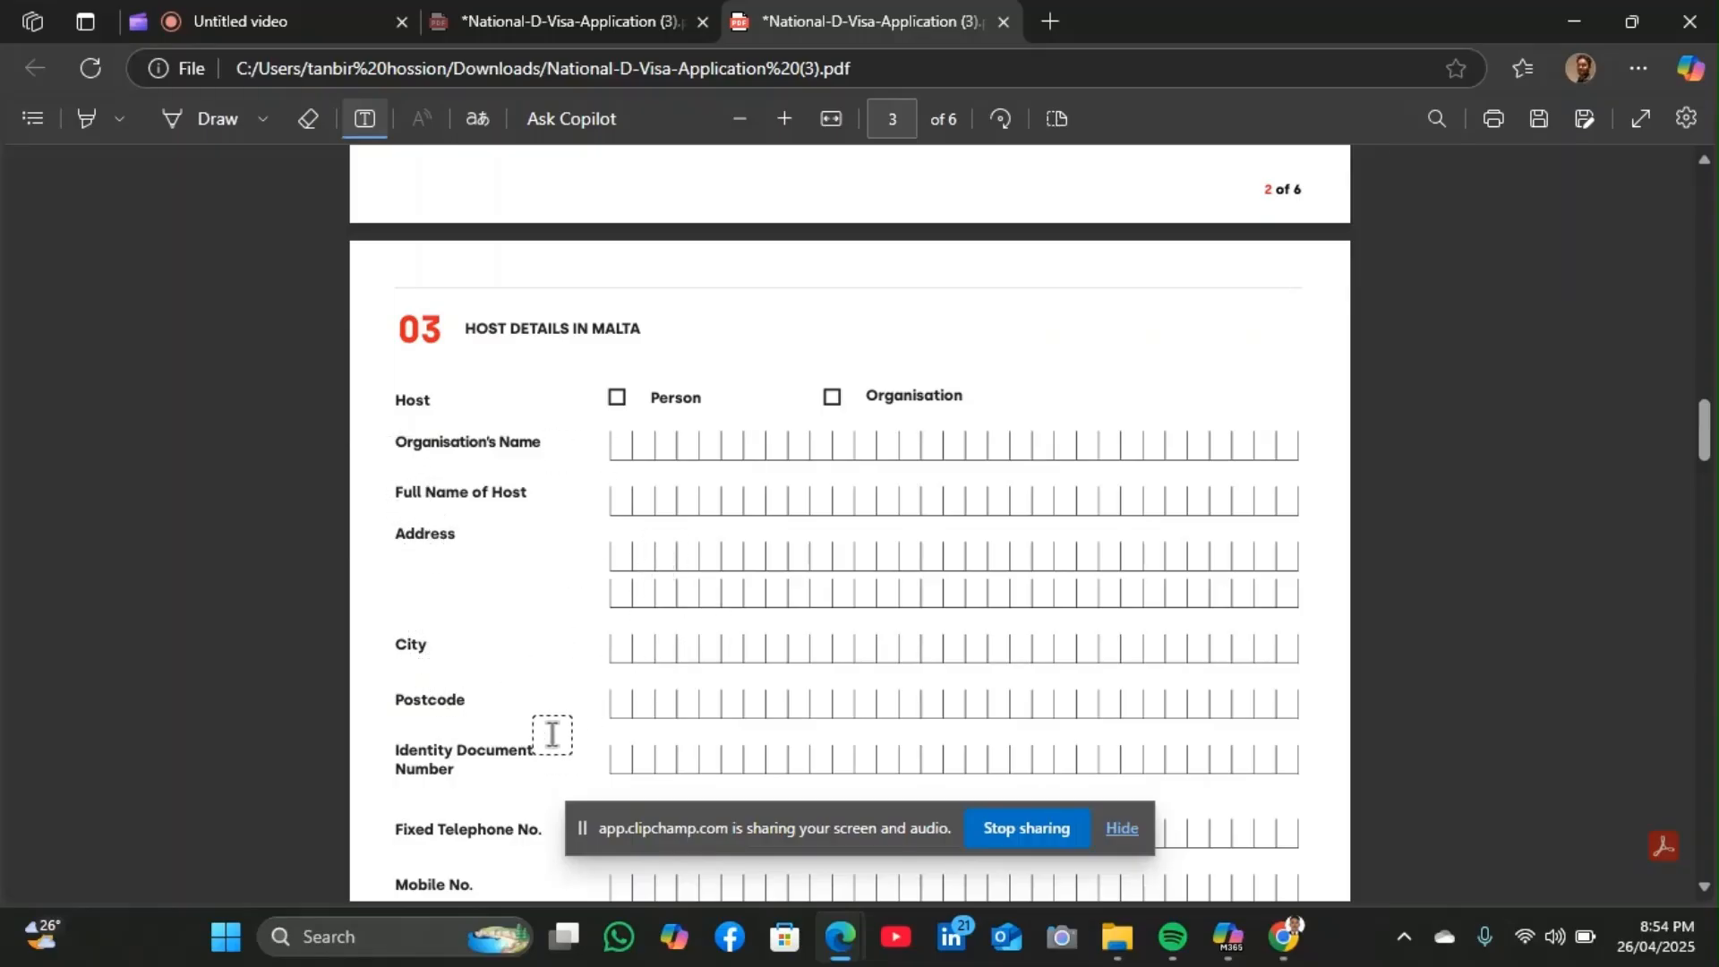
Scroll beyond page 3 to section 04 Parental Authority / Legal Guardian on page 4
scroll(549, 731, down, 1)
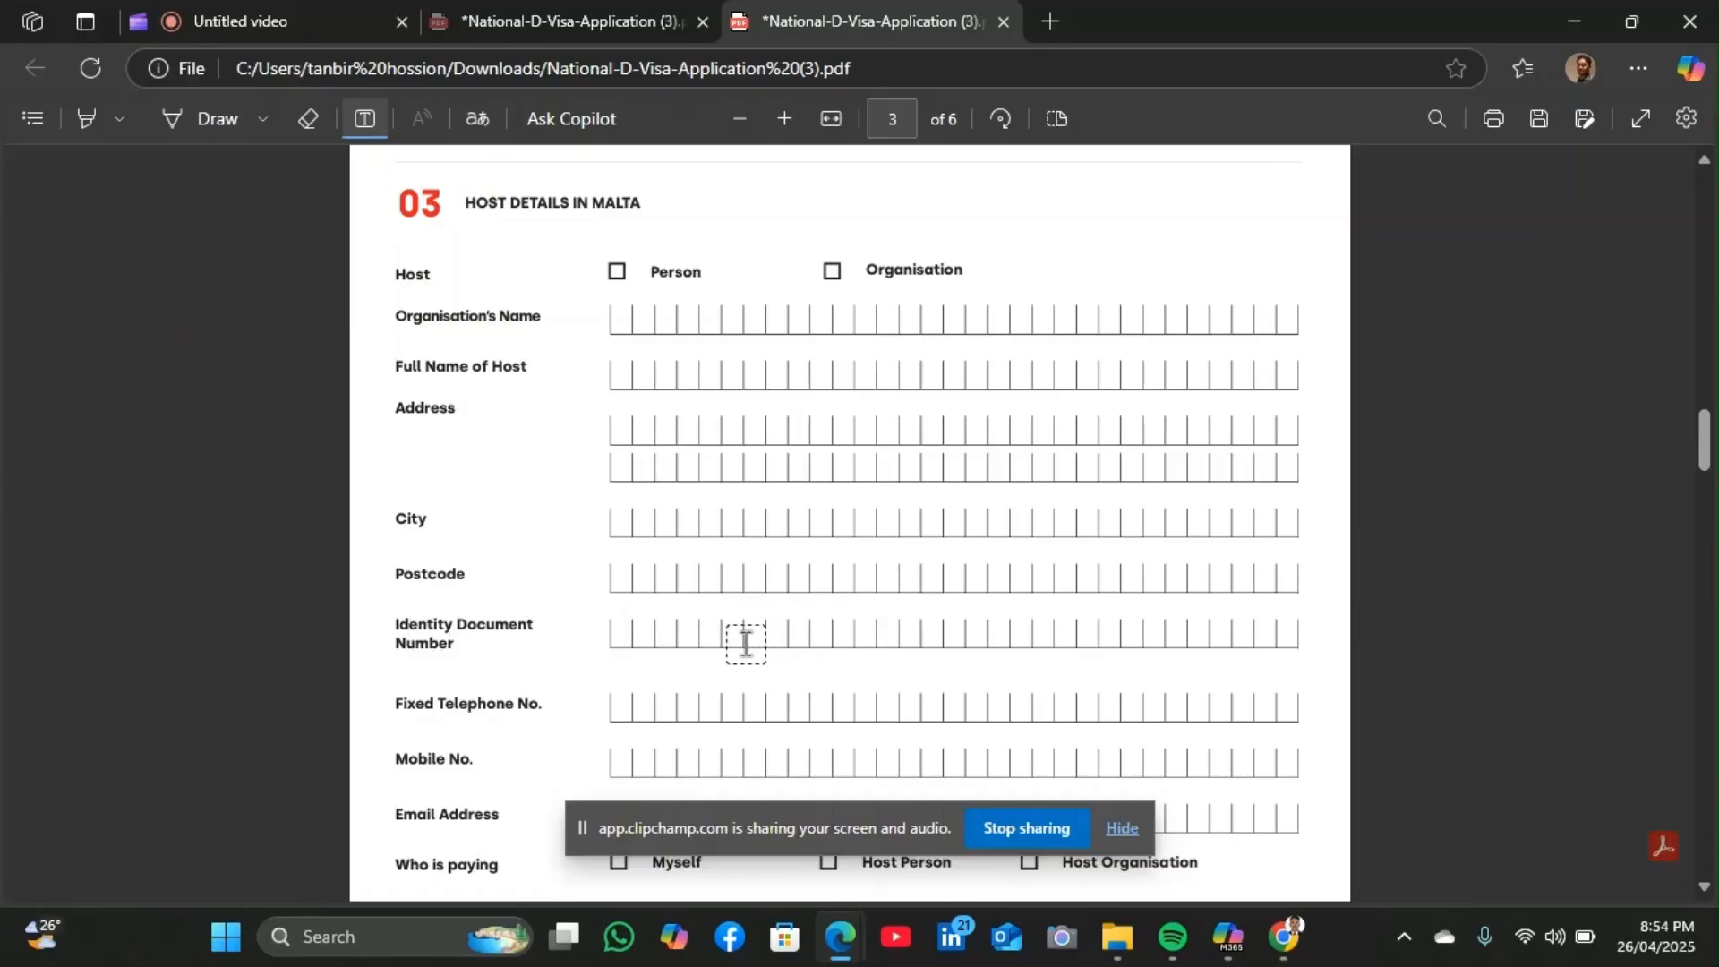
scroll(747, 643, down, 1)
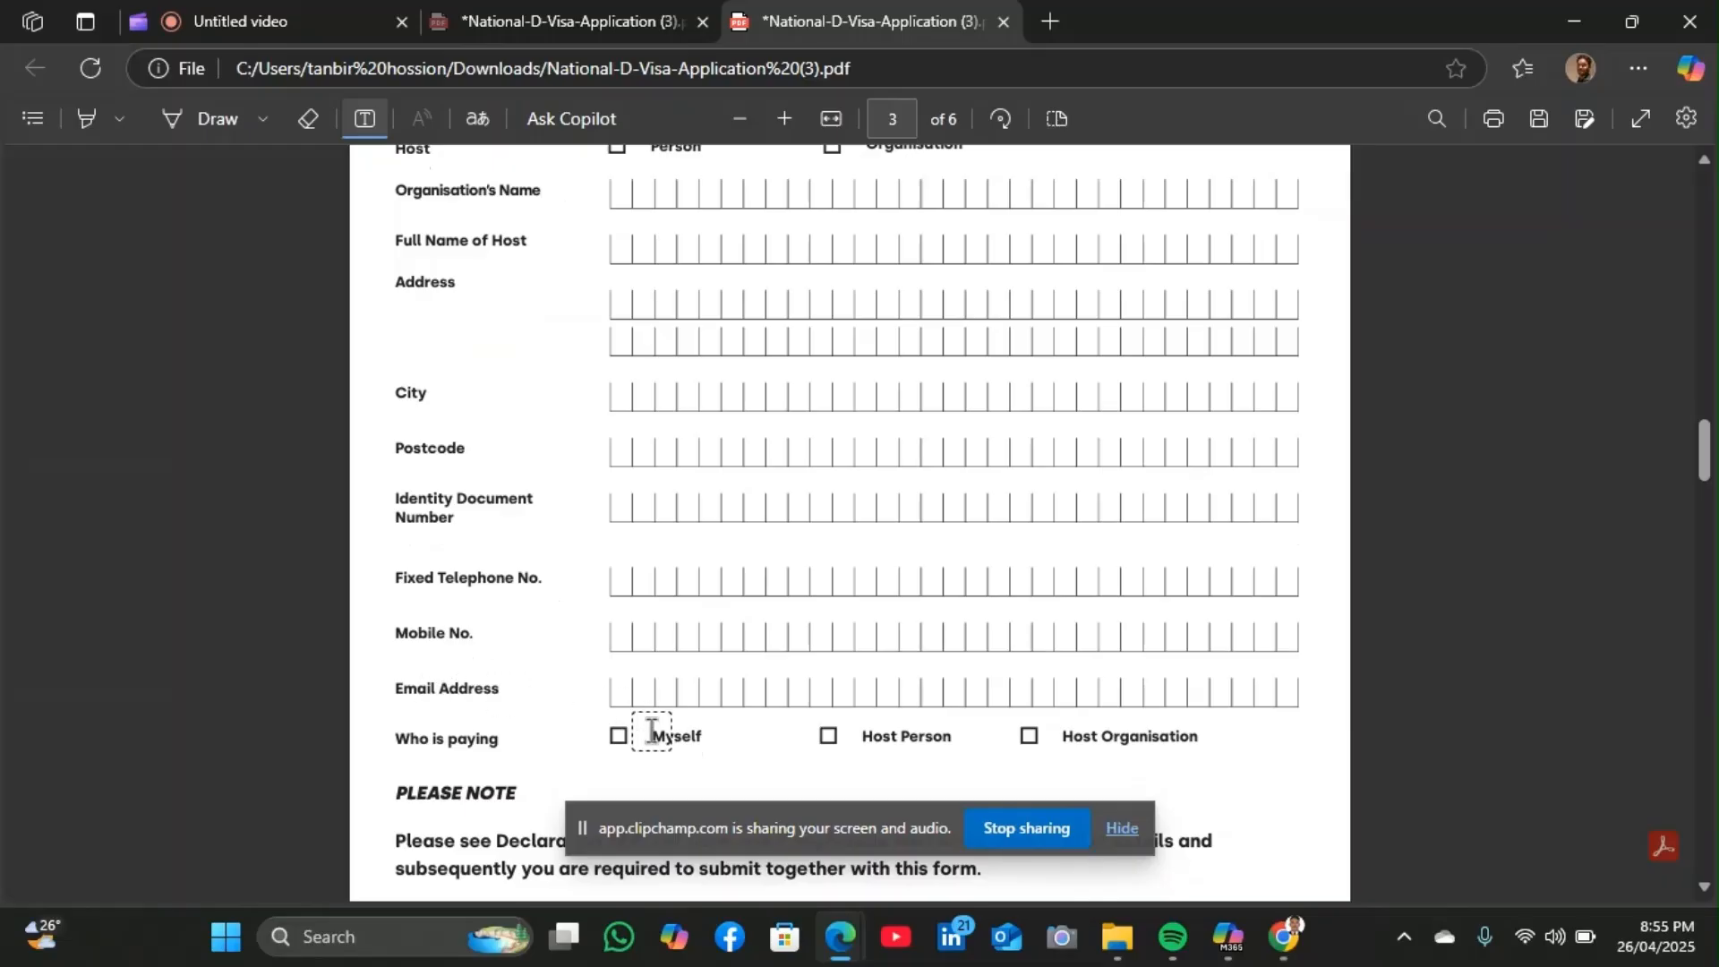
scroll(479, 689, down, 2)
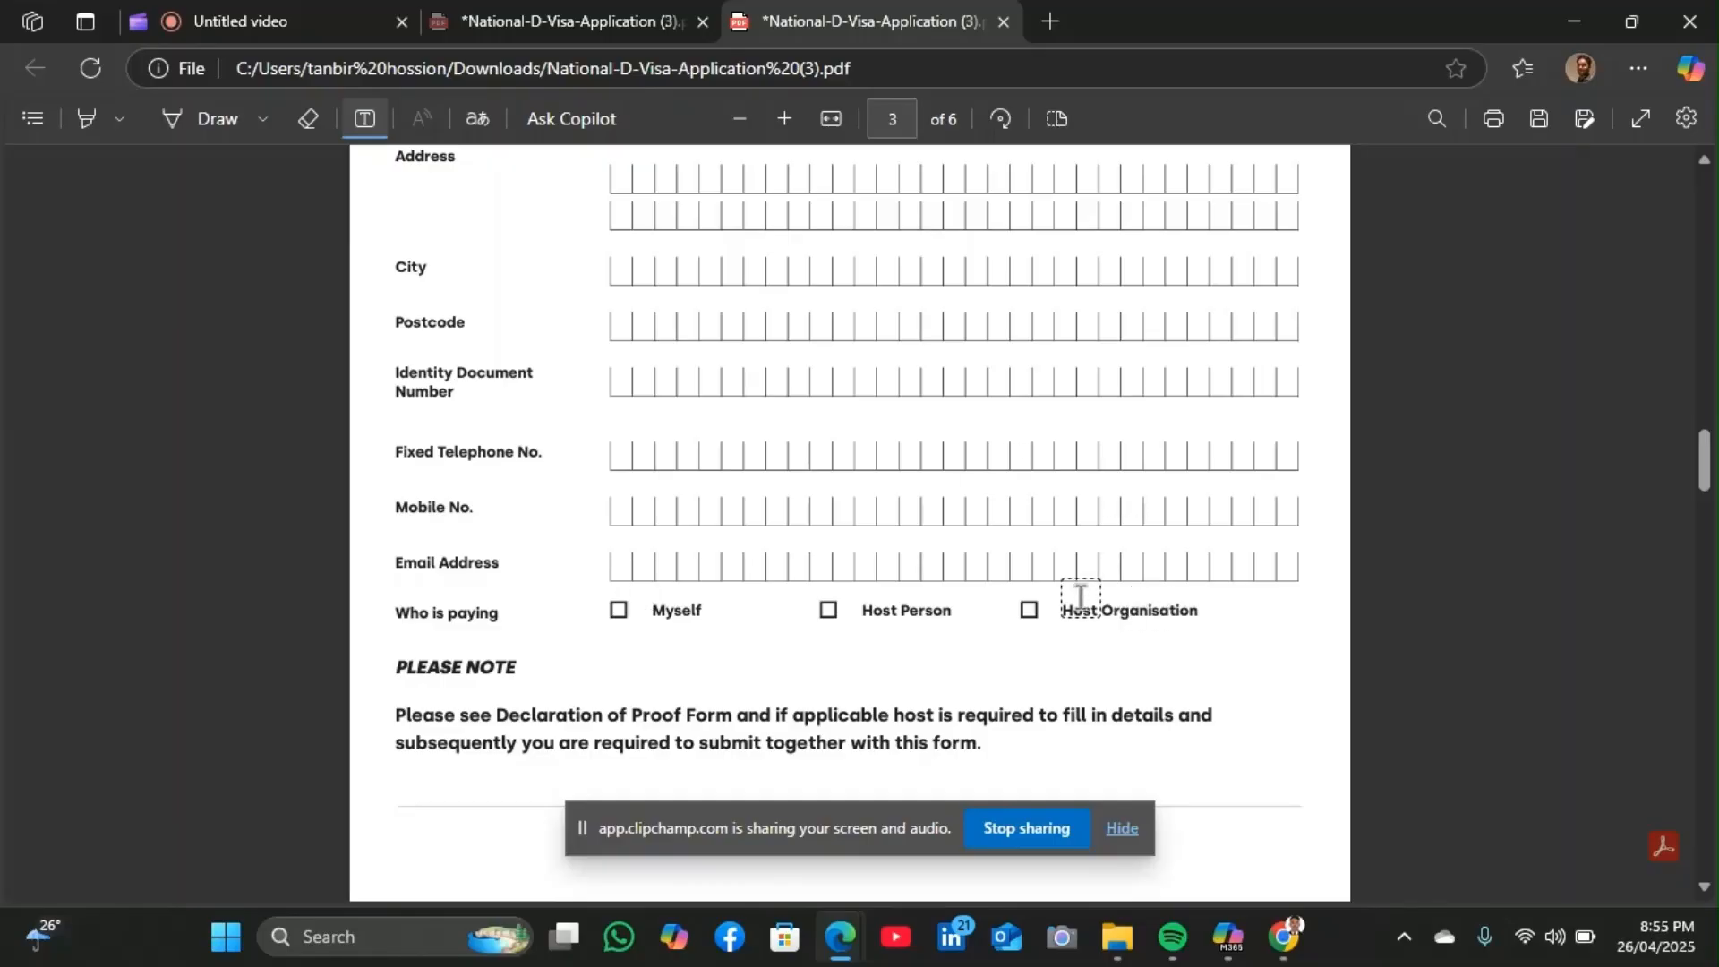
scroll(665, 631, down, 4)
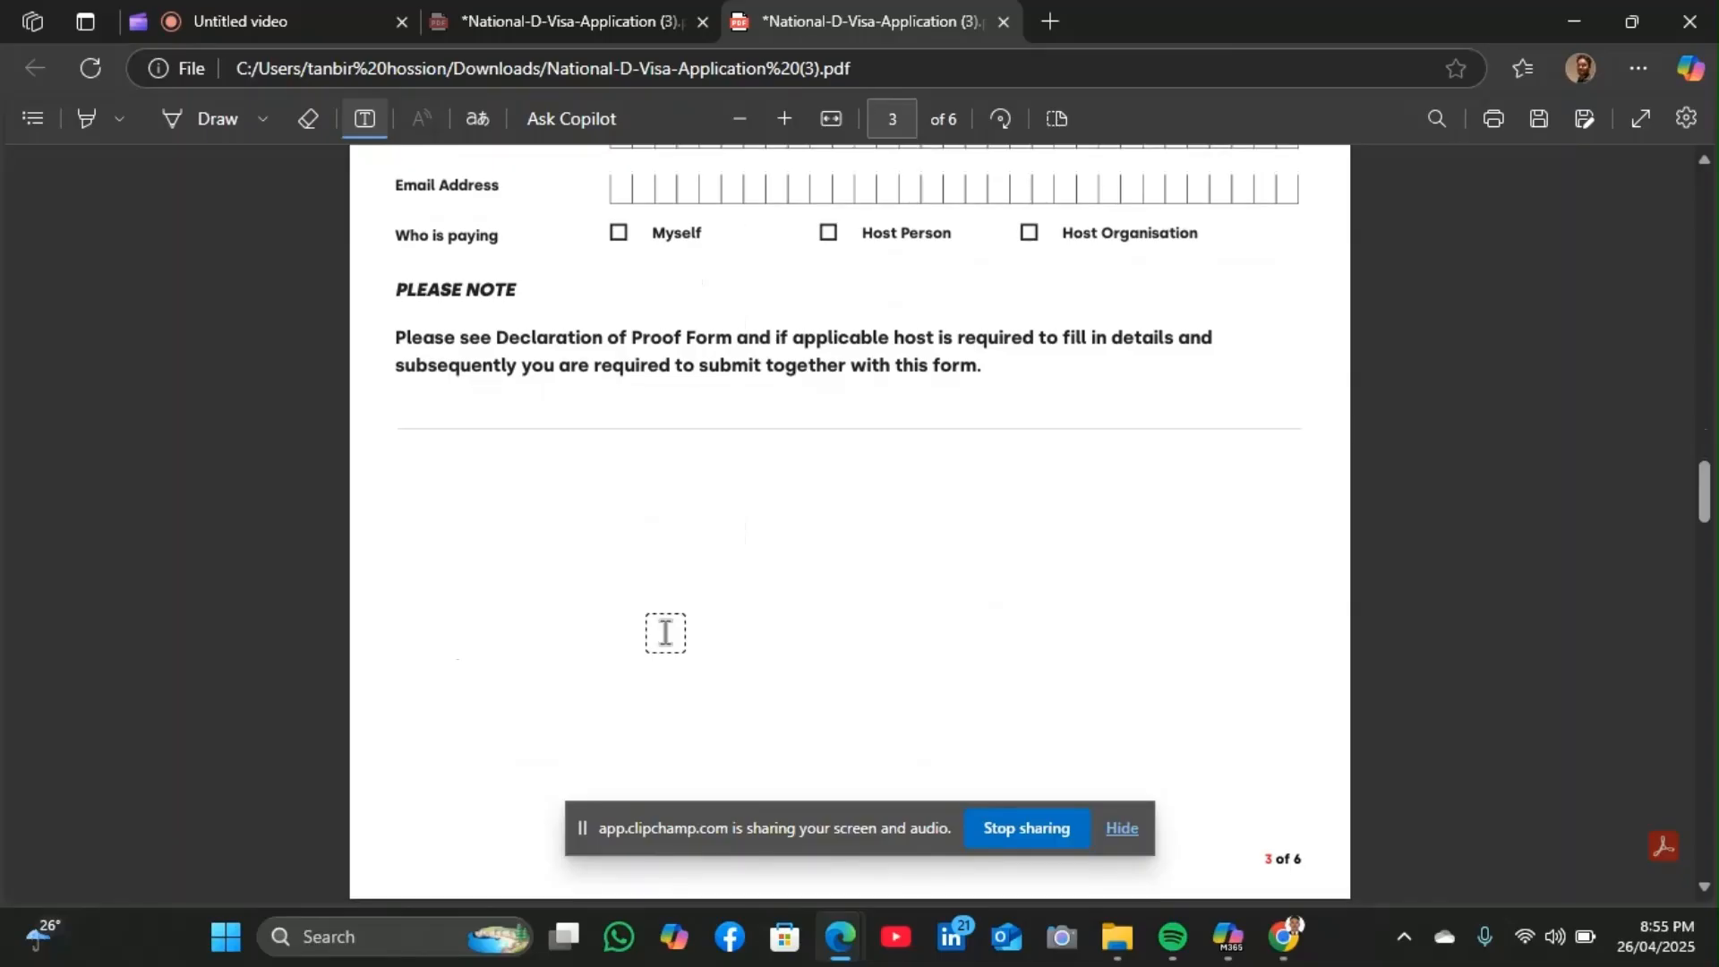
scroll(665, 632, down, 5)
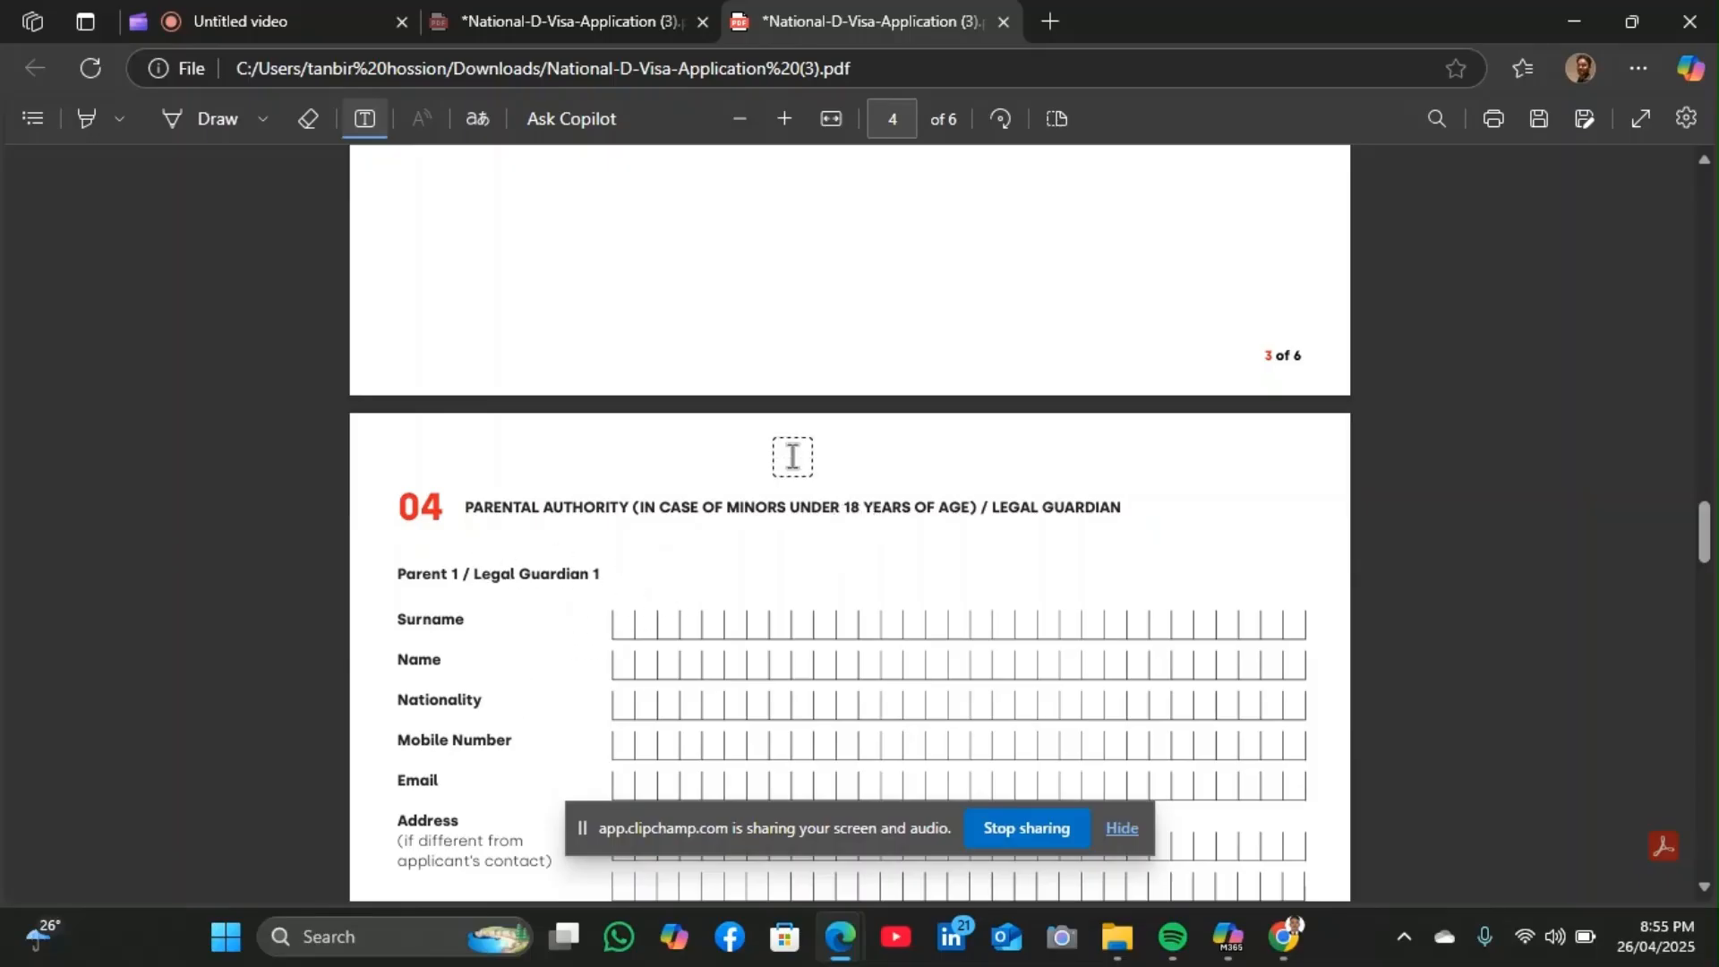
Scroll past the Parent 2 / Legal Guardian 2 fields to page 5's blank EU/EEA/Swiss family member details
scroll(812, 526, down, 2)
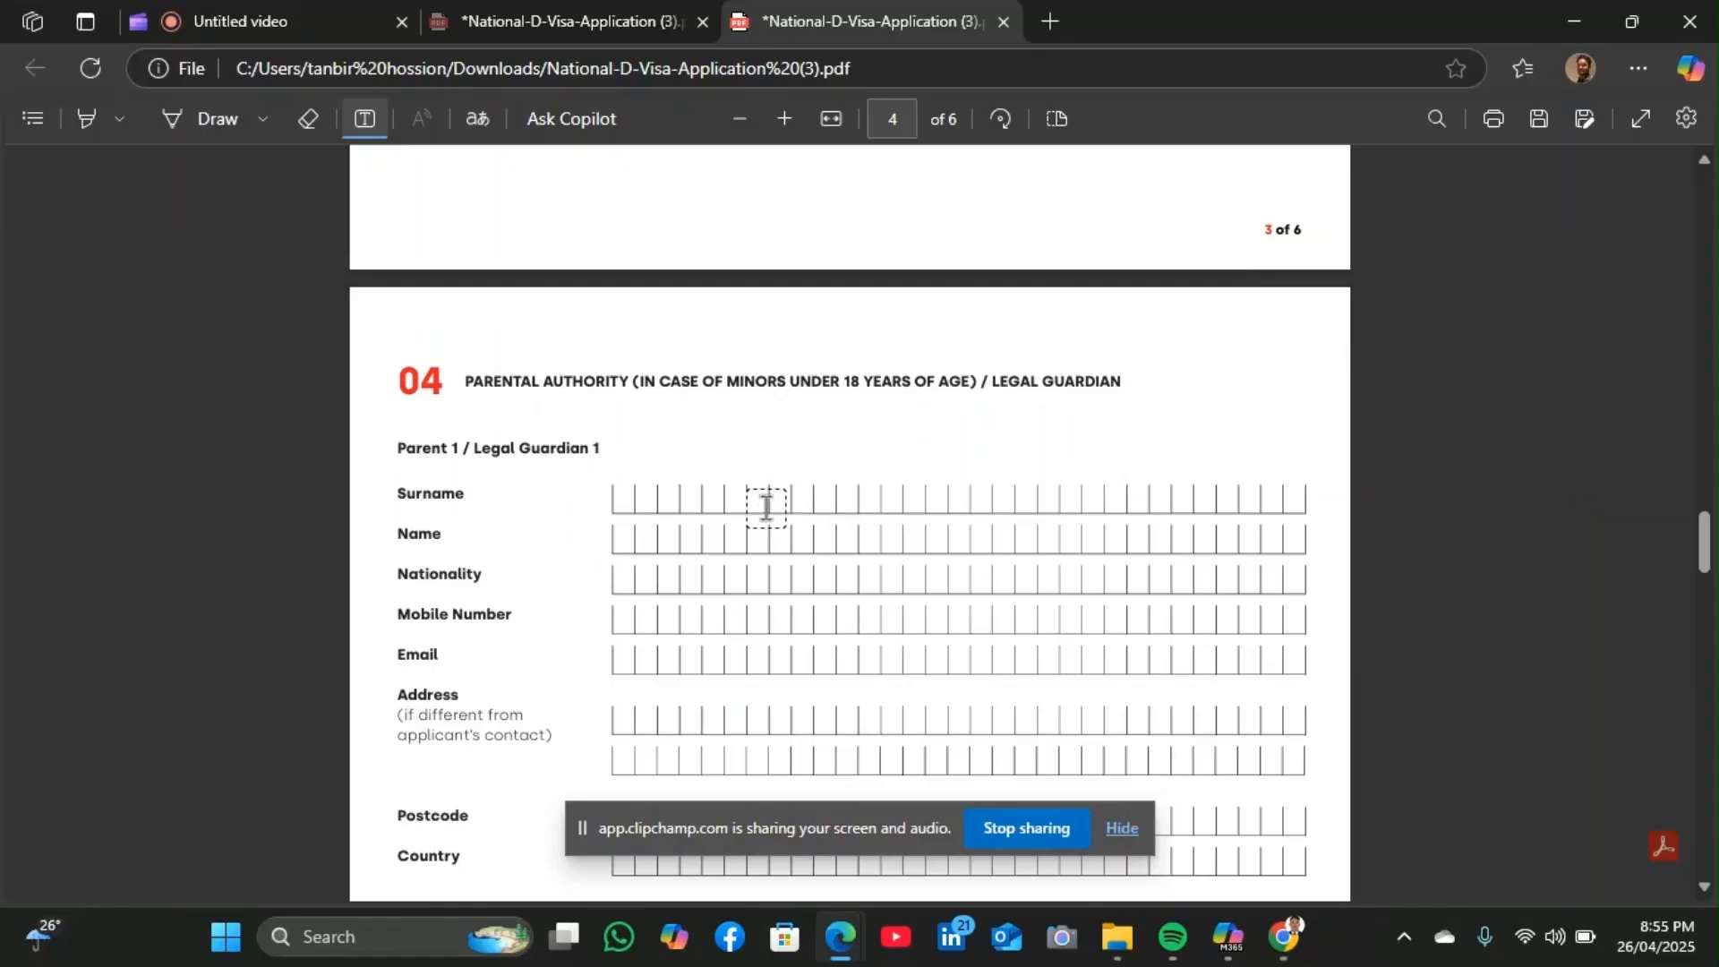
scroll(792, 494, down, 5)
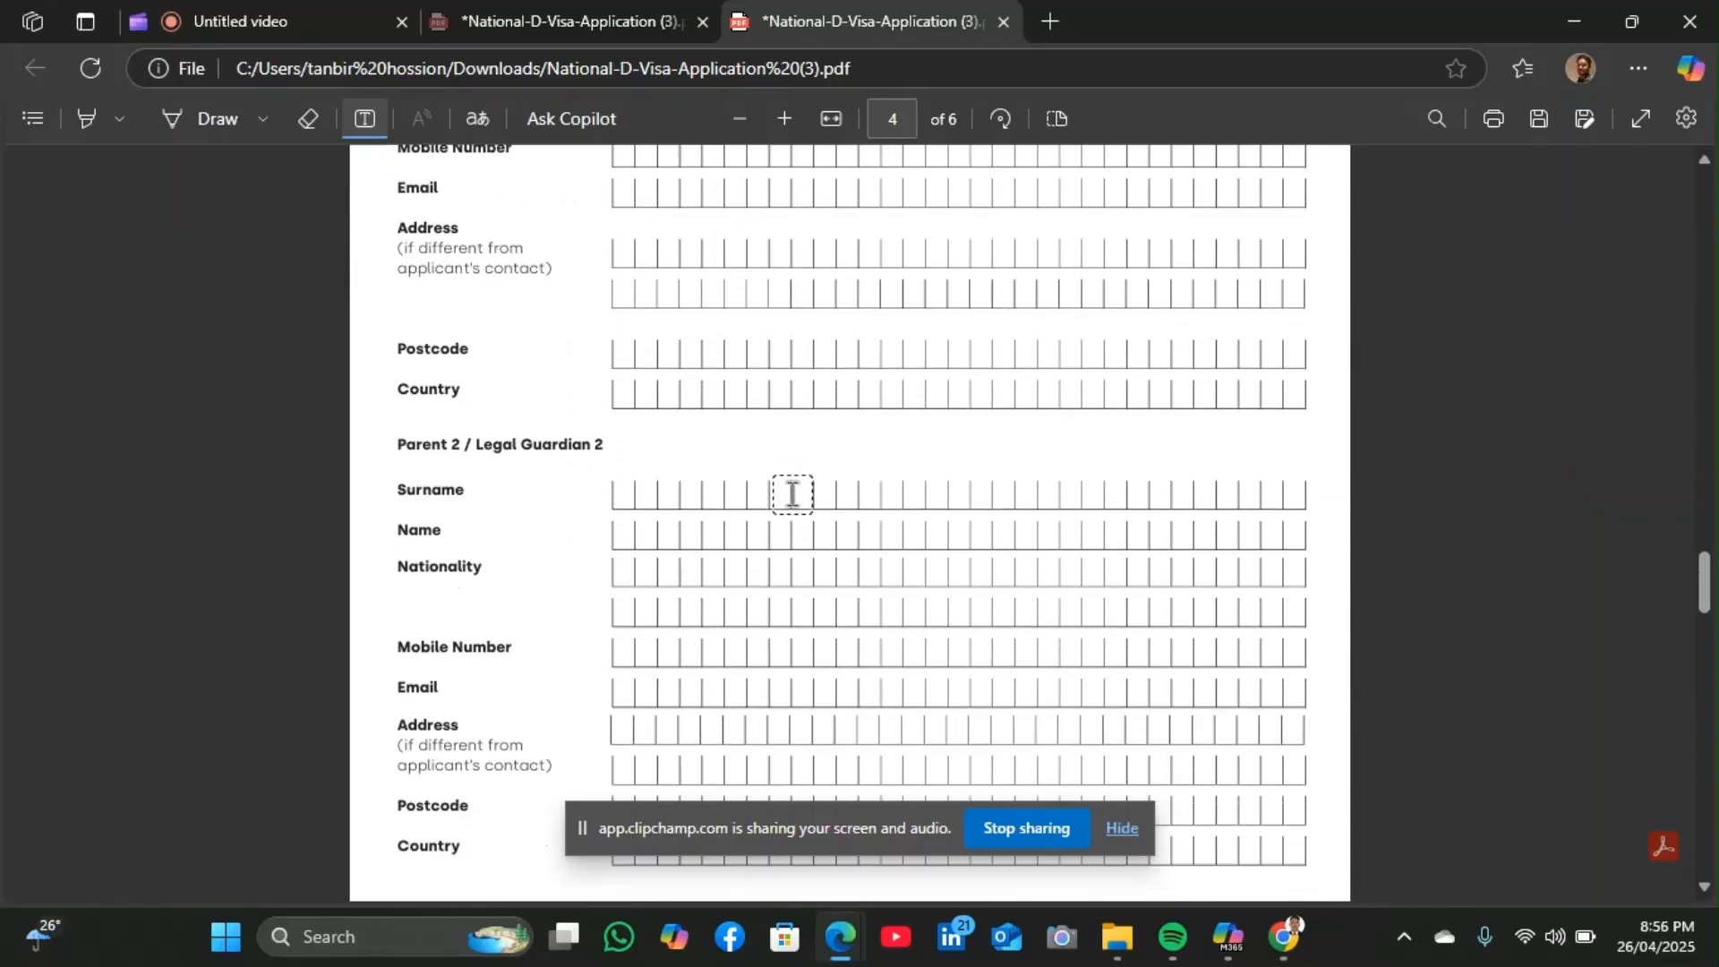
scroll(732, 486, down, 11)
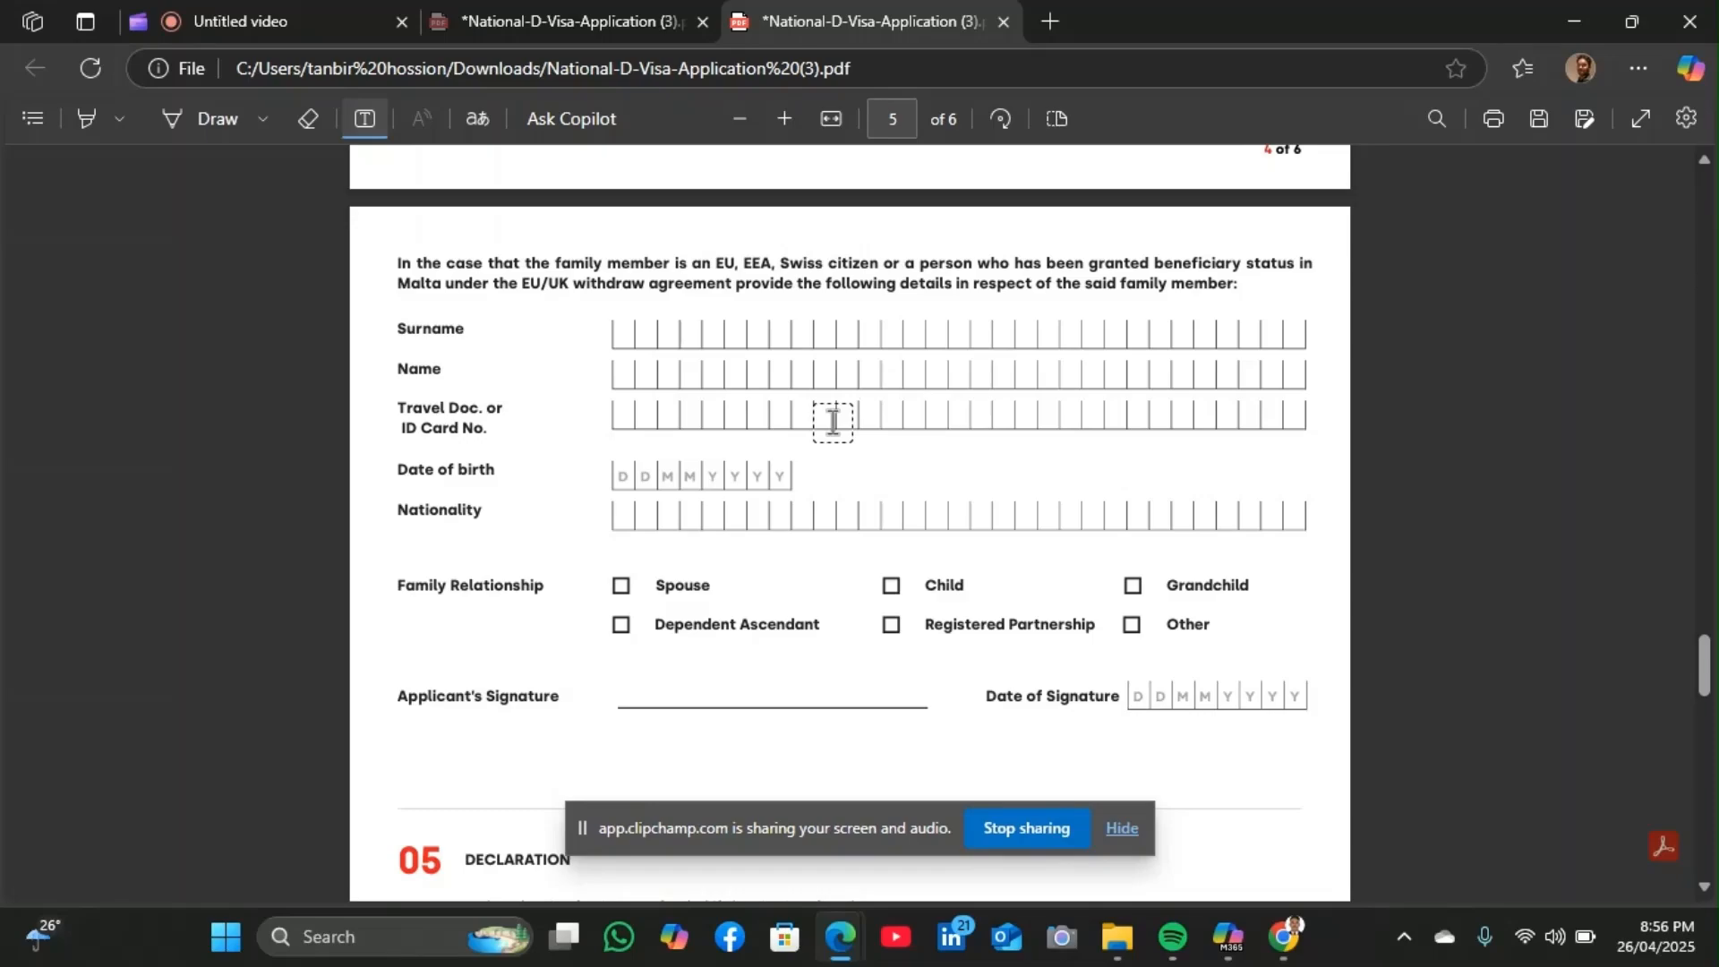
Scroll through page 5's Declaration to the section 06 Supporting Documents checklist on page 6
scroll(833, 422, down, 1)
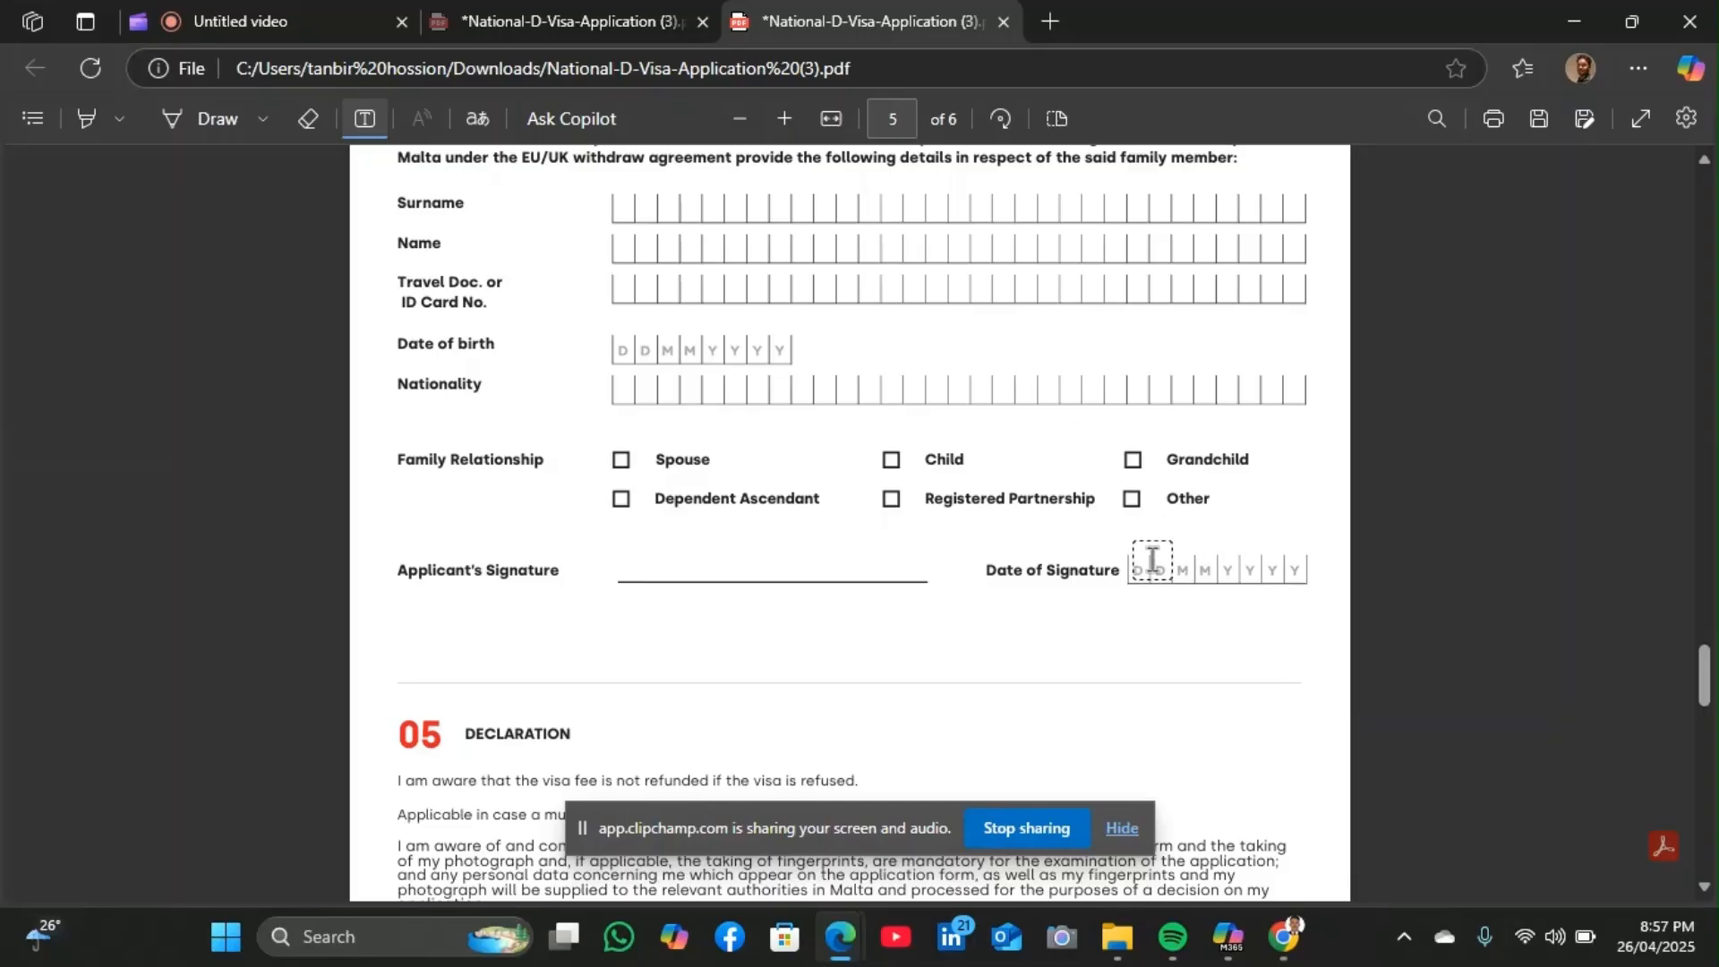
scroll(1140, 564, down, 6)
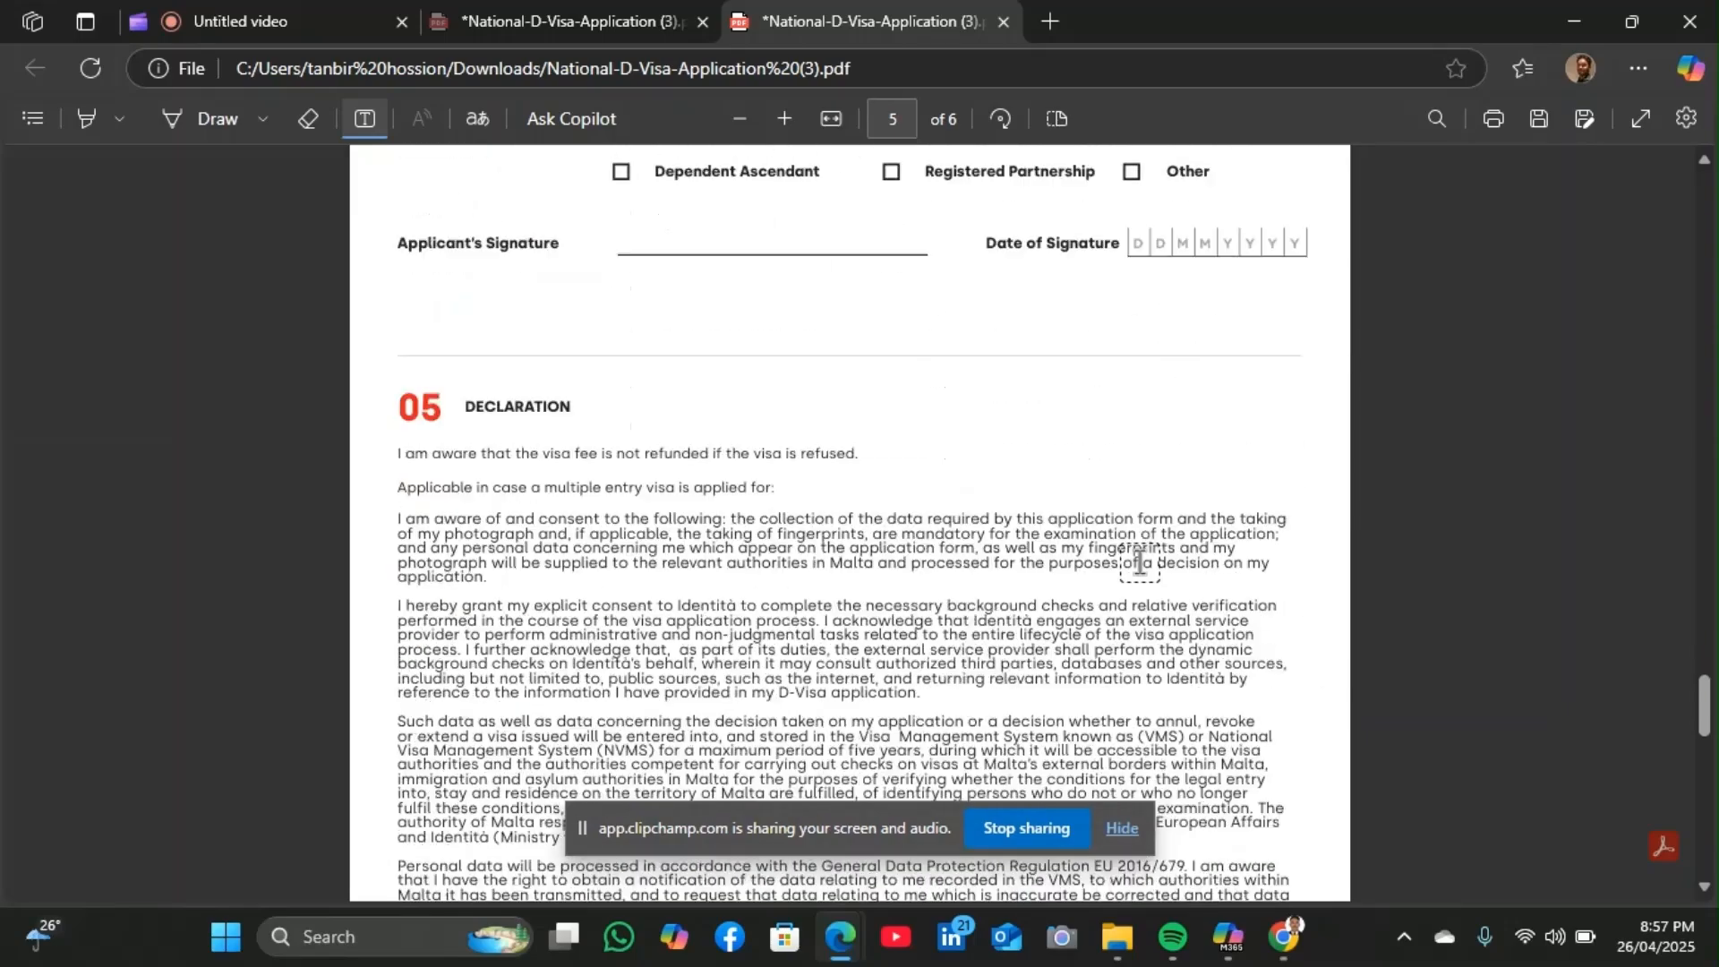
scroll(483, 313, down, 5)
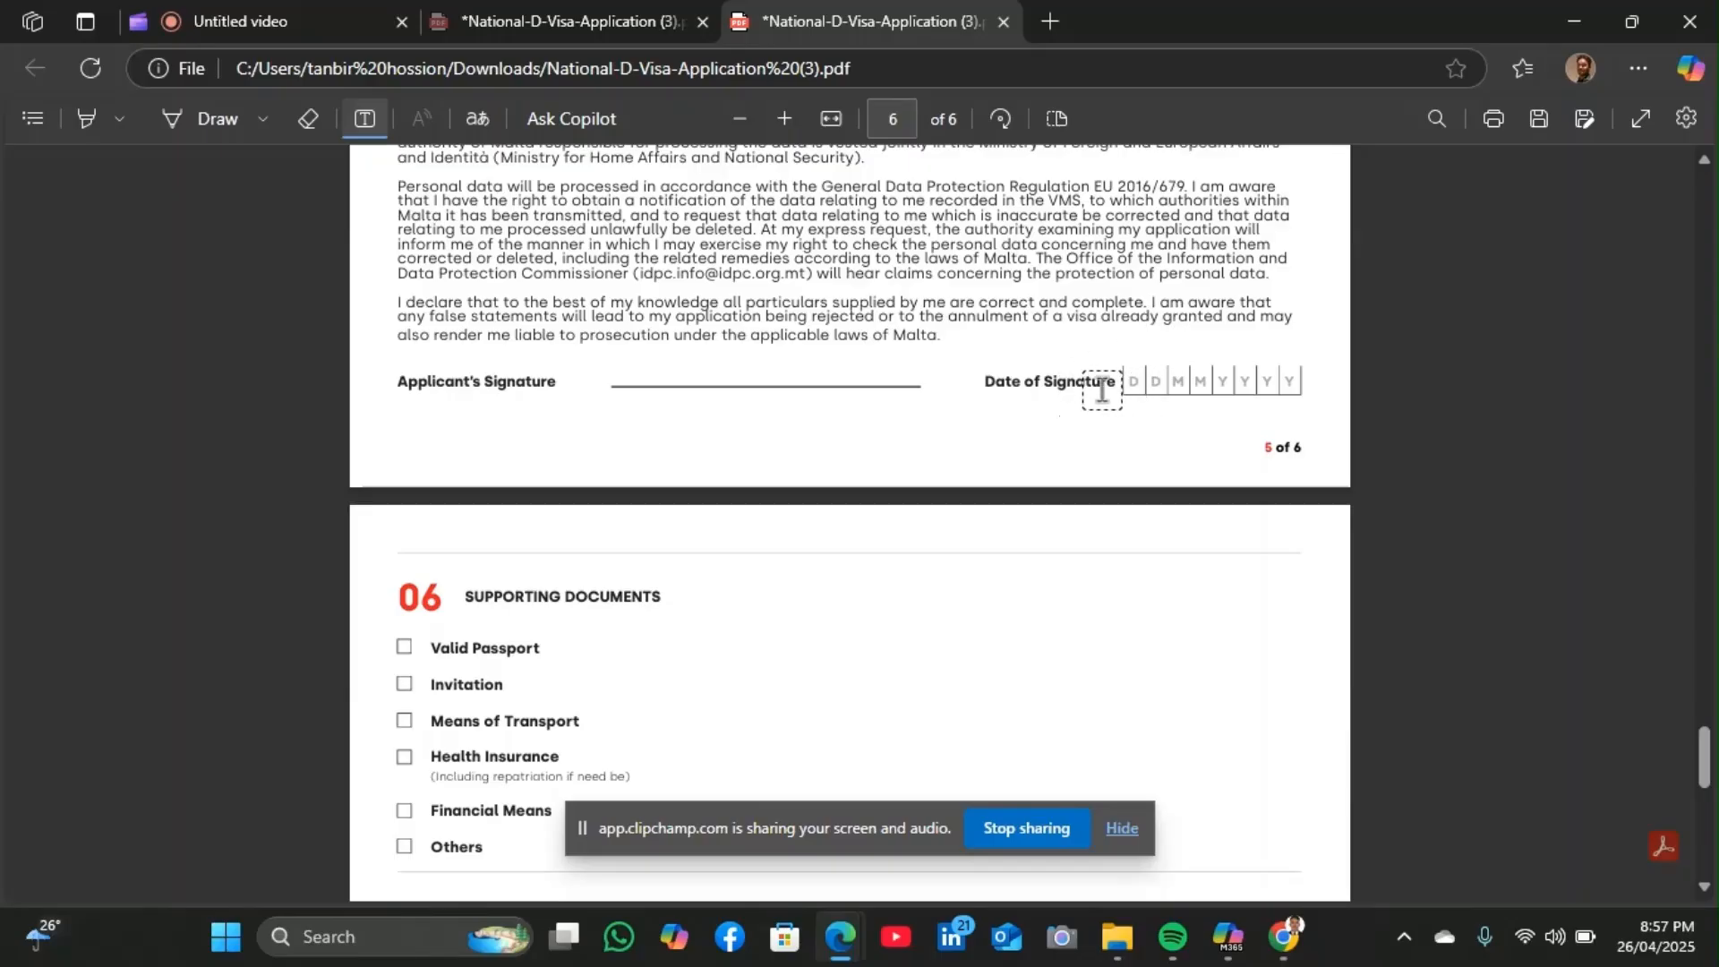
scroll(887, 561, down, 3)
scroll(886, 561, up, 1)
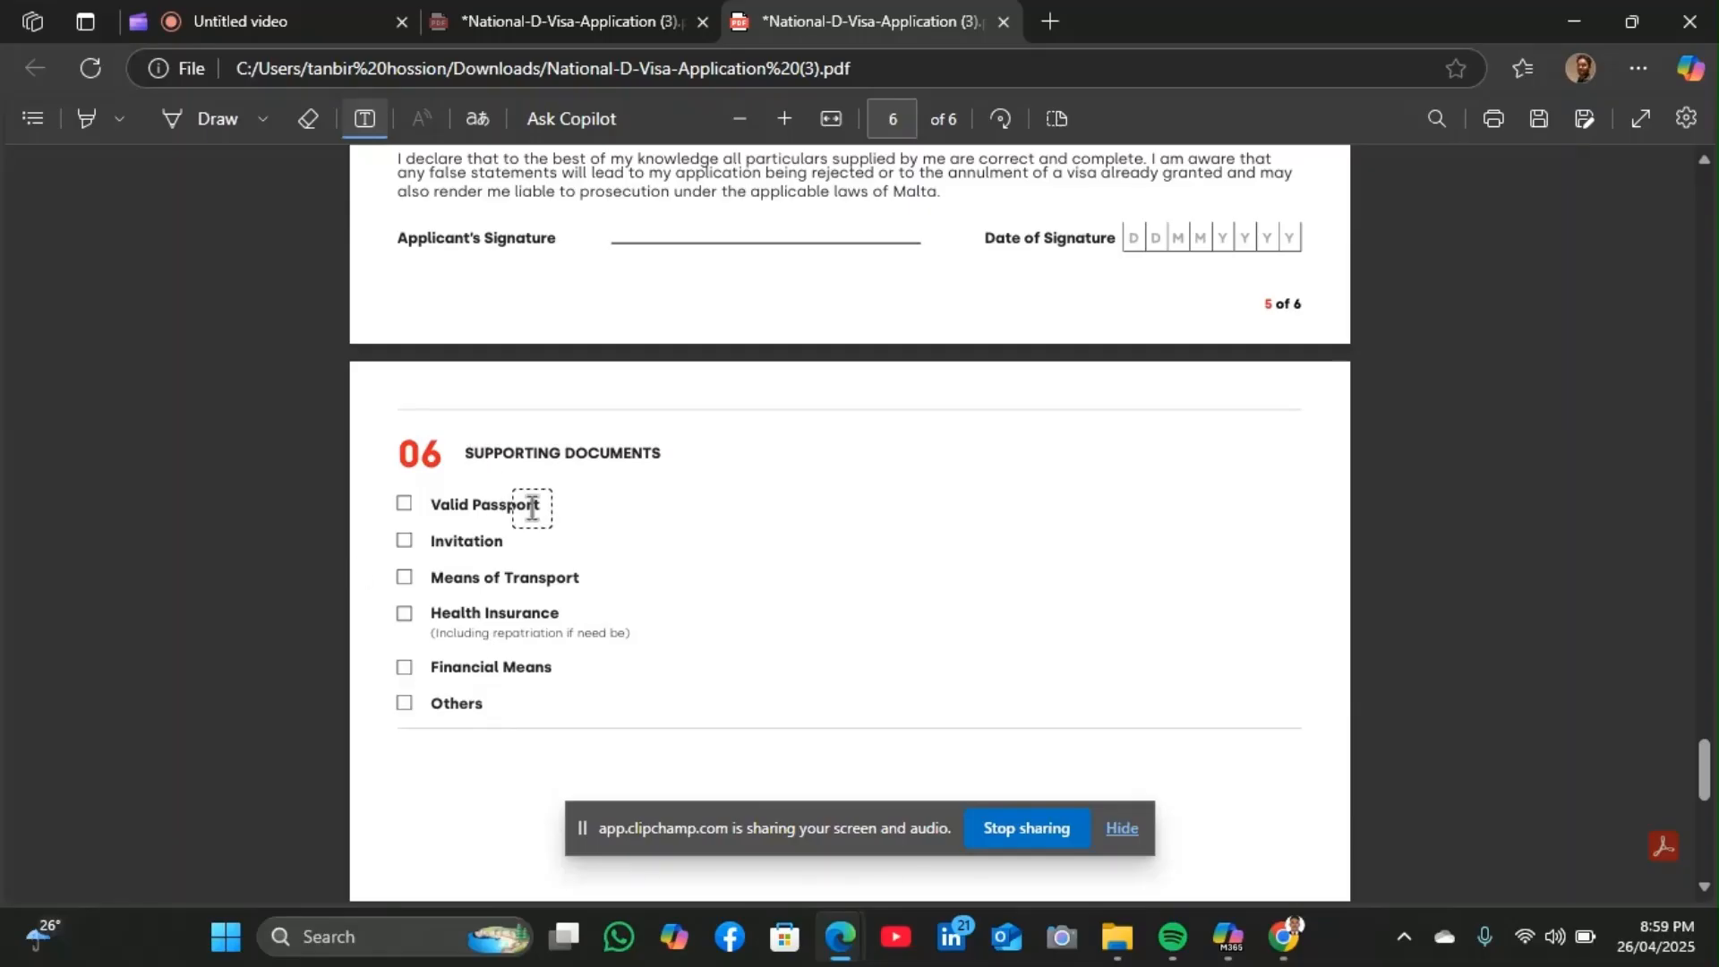
Scroll back to the top of page 1 to review the filled Applicant's Details section
scroll(825, 355, up, 15)
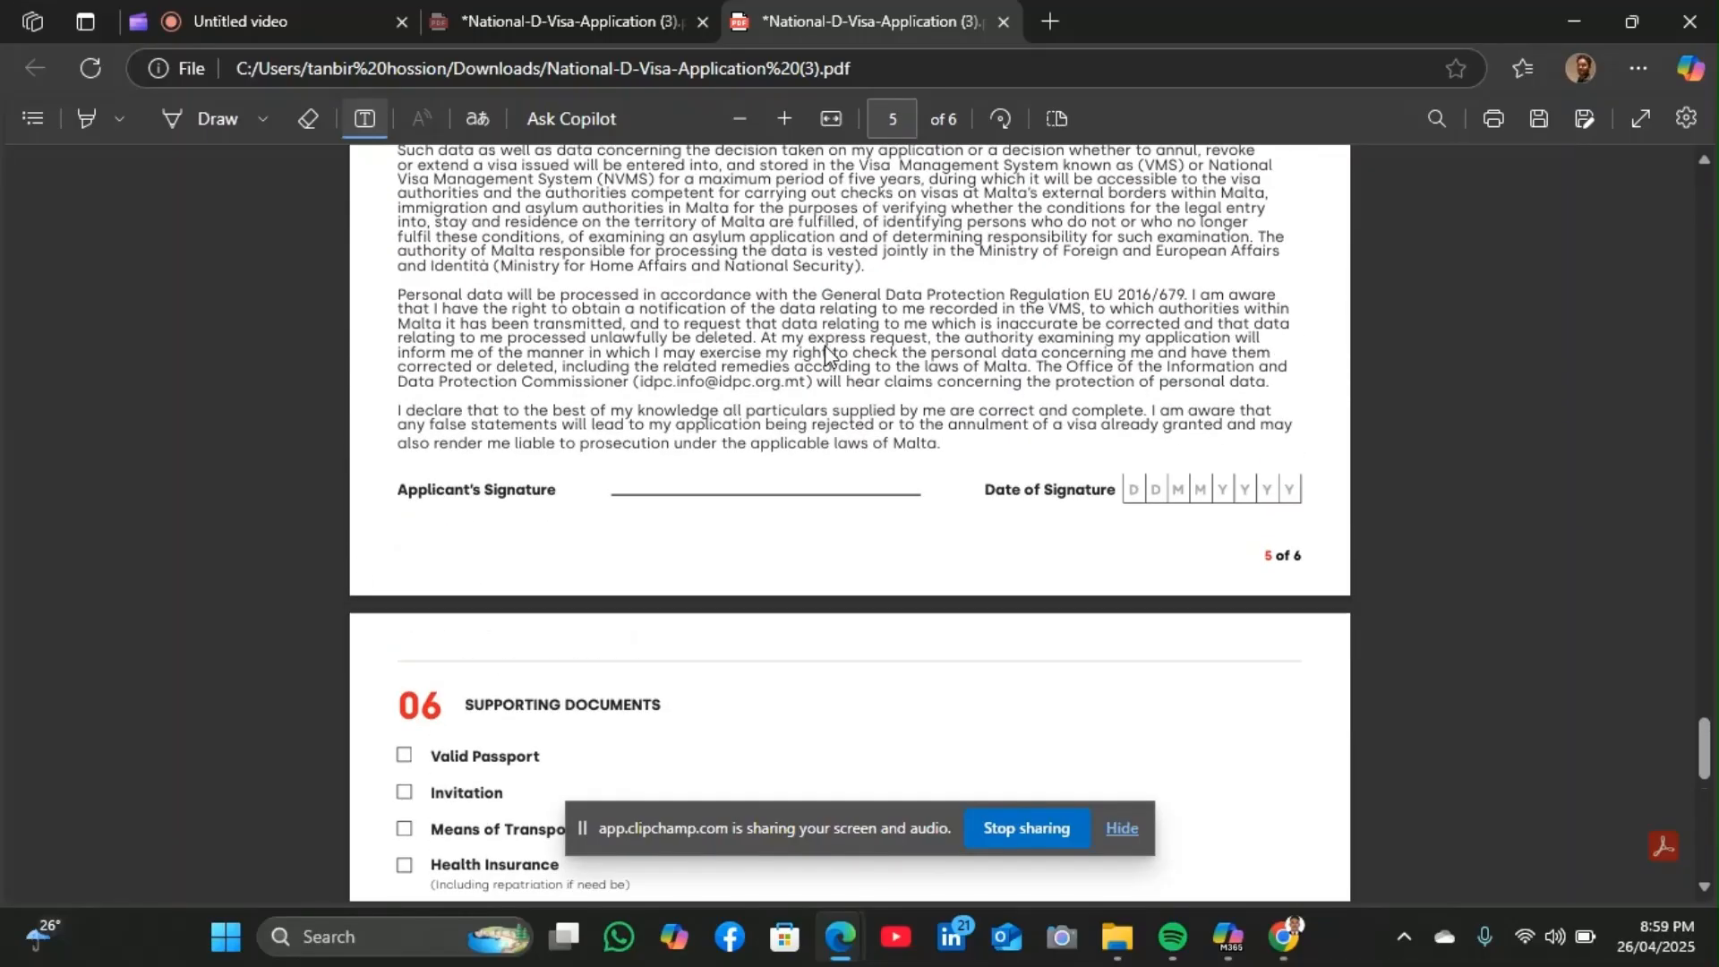
scroll(825, 343, up, 20)
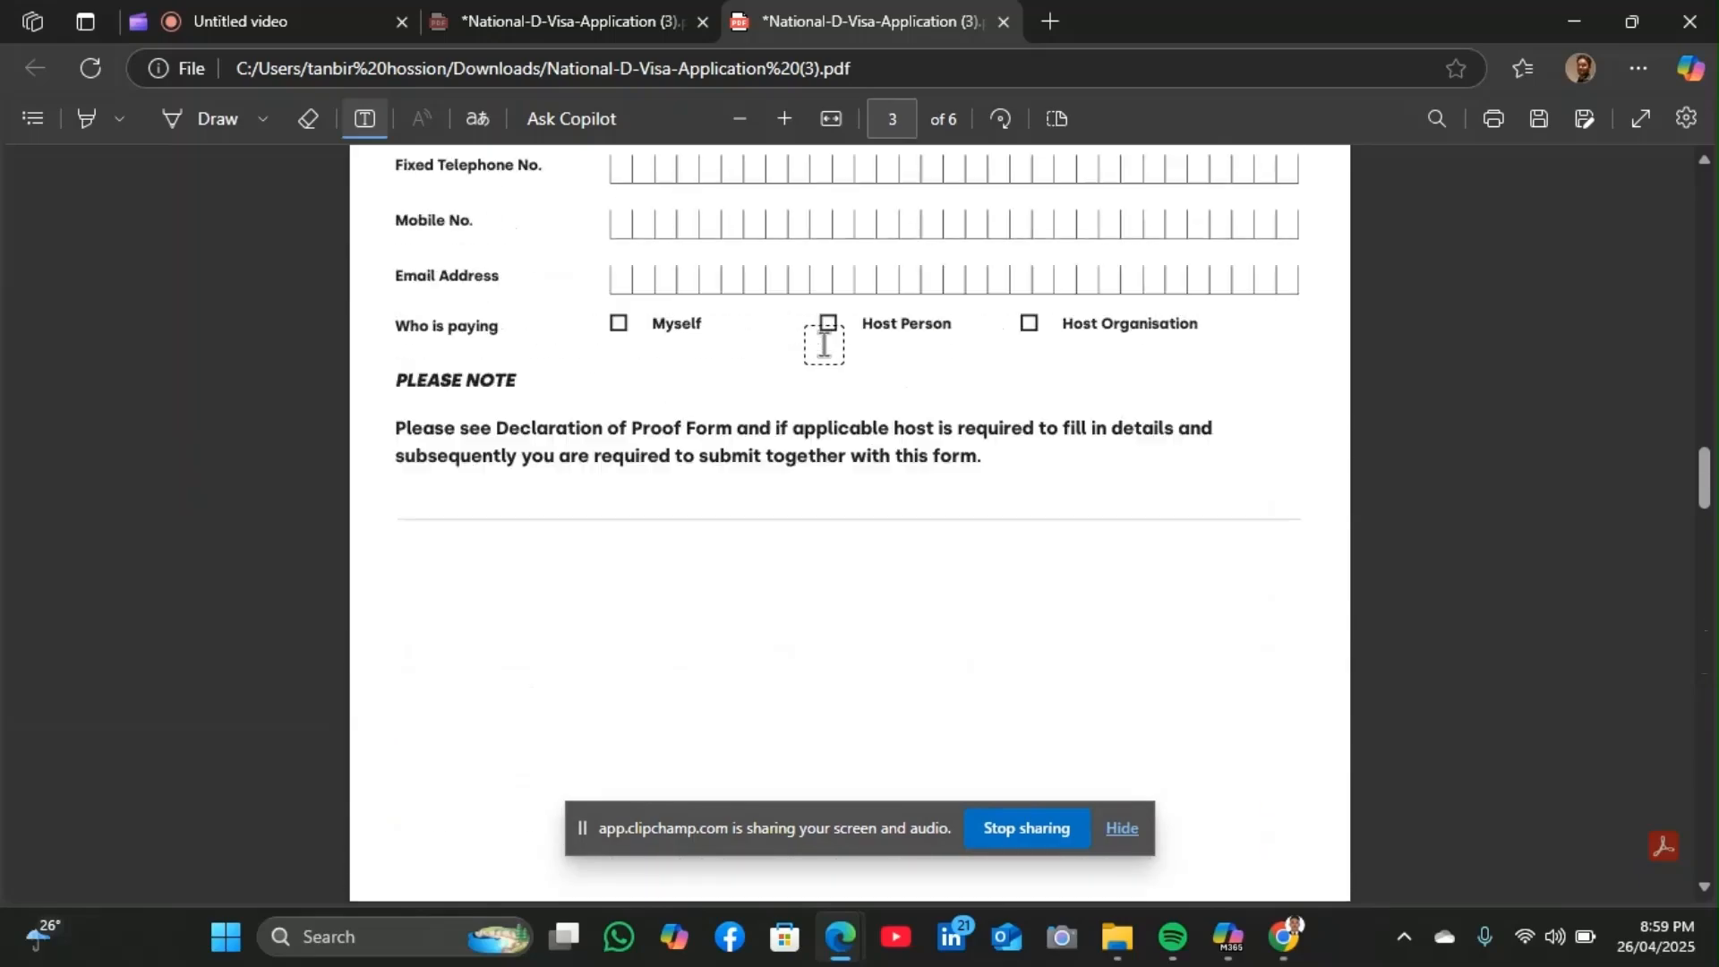
scroll(824, 344, up, 10)
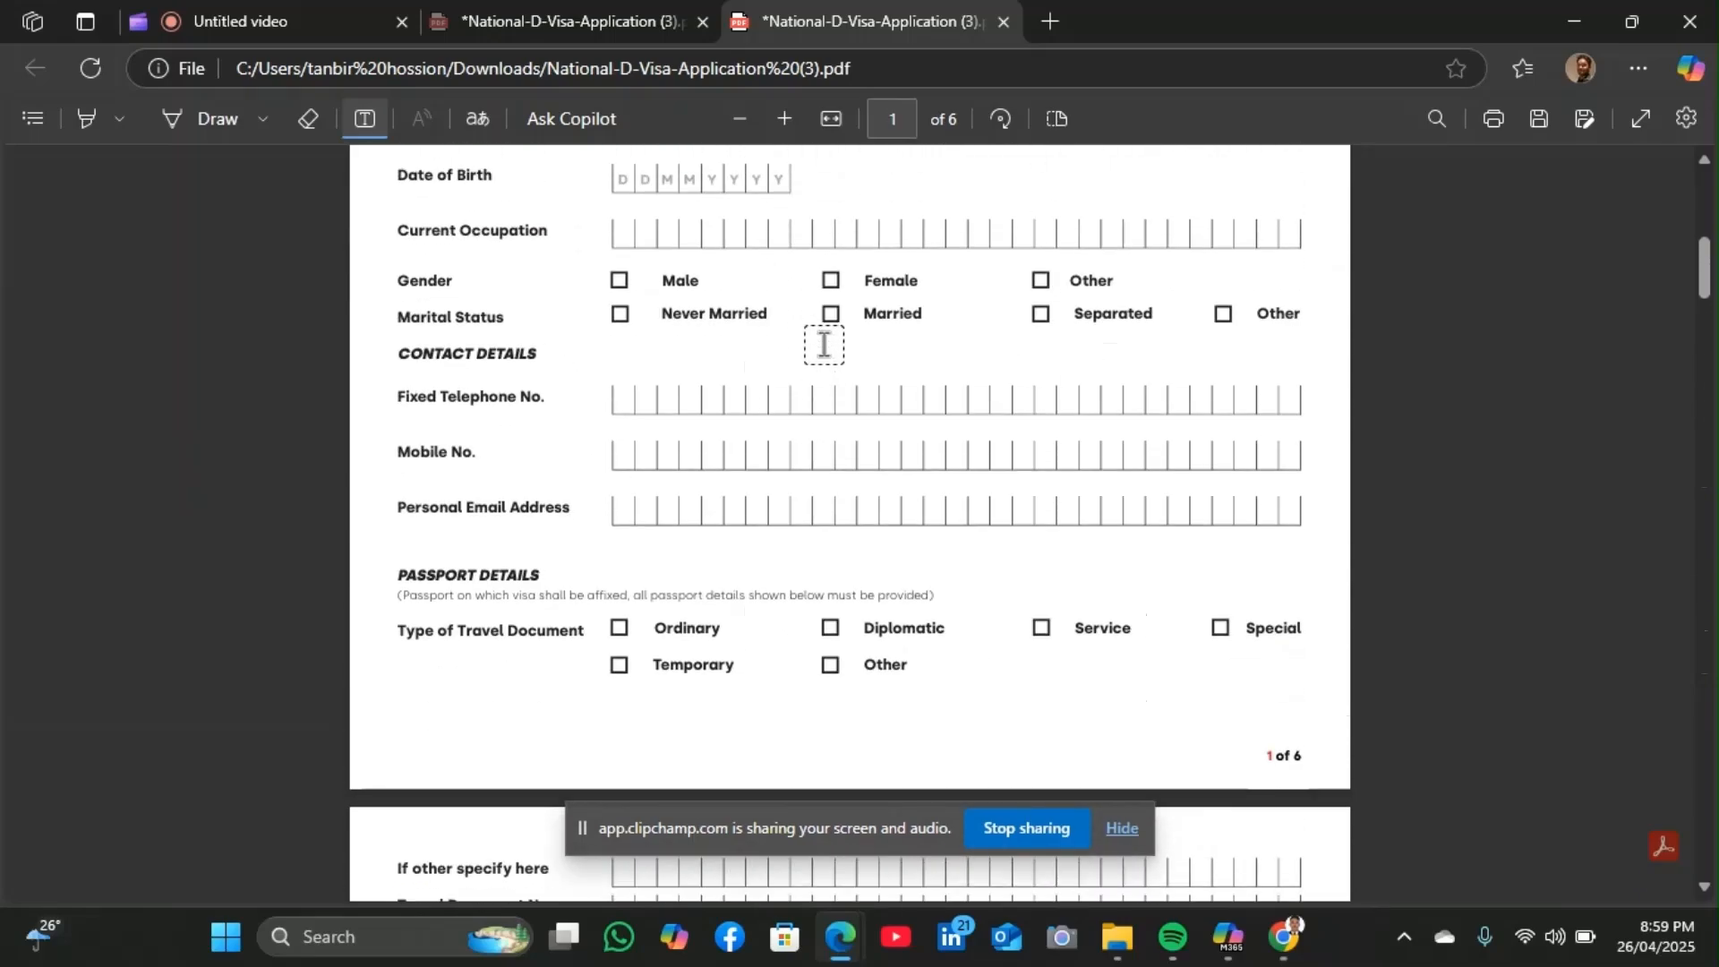